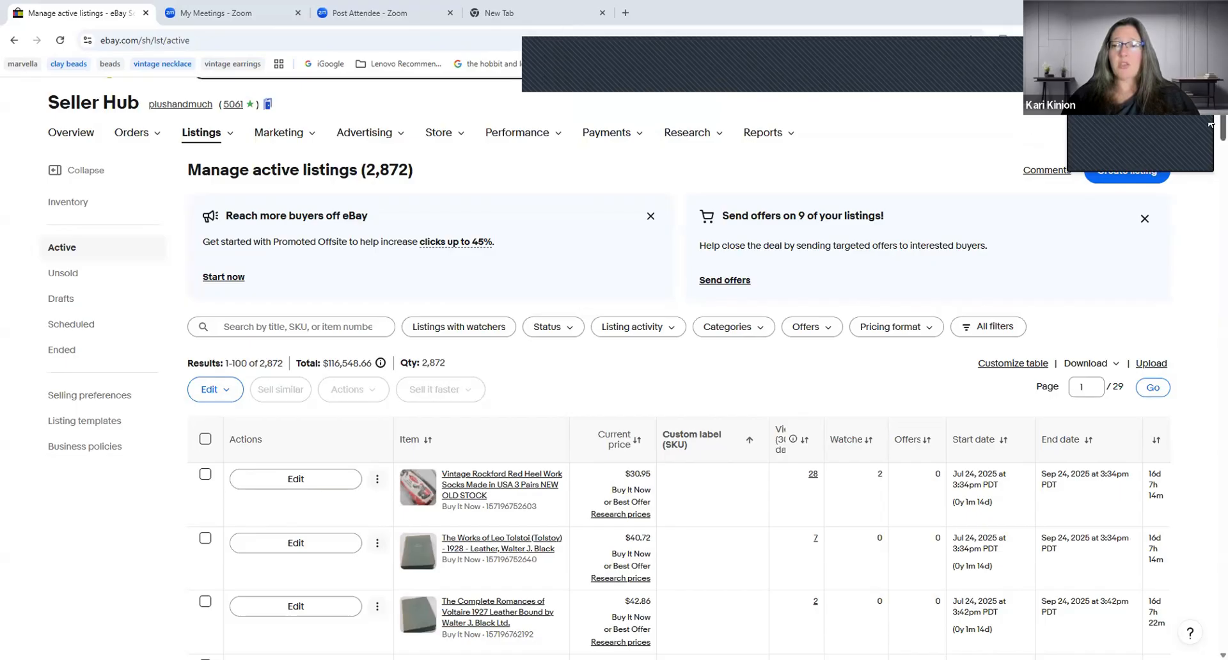
Open the account's selling preferences from the active listings page
scroll(1211, 123, "up", 1)
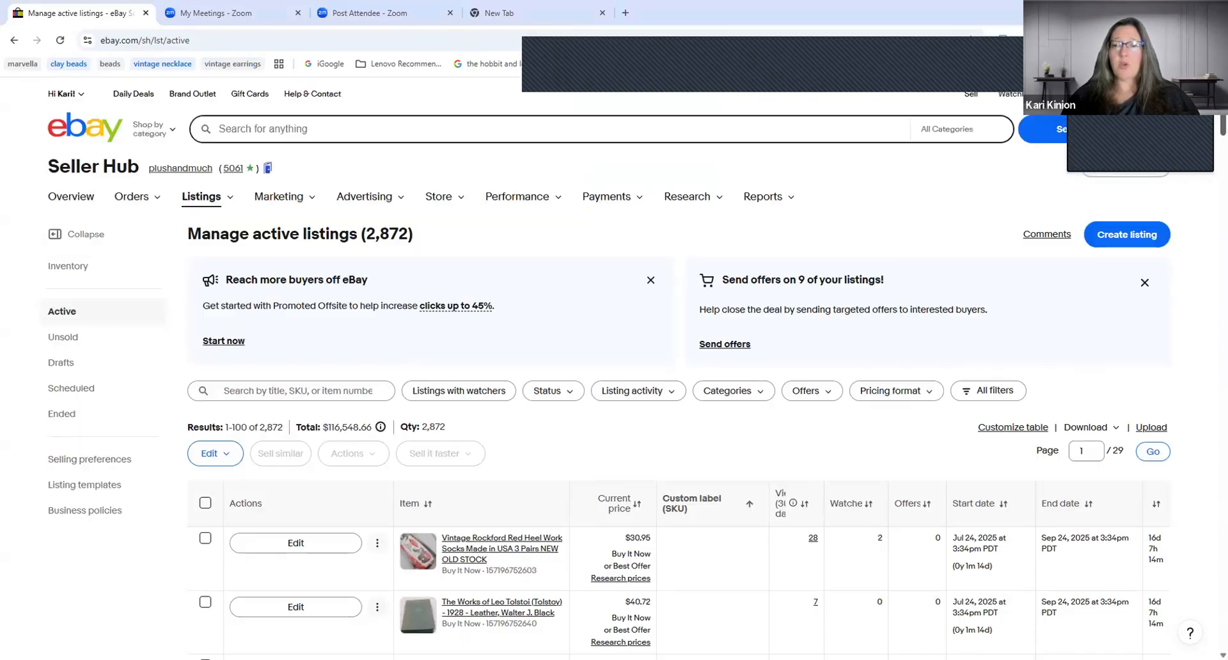
left_click(972, 96)
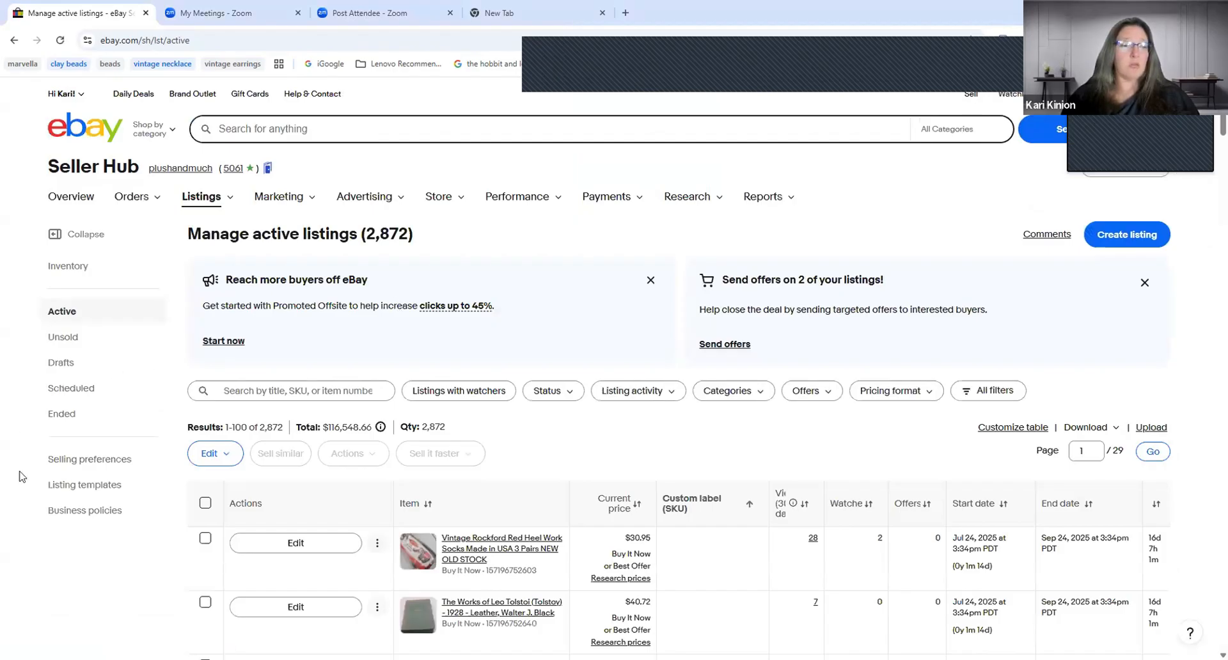
left_click(105, 460)
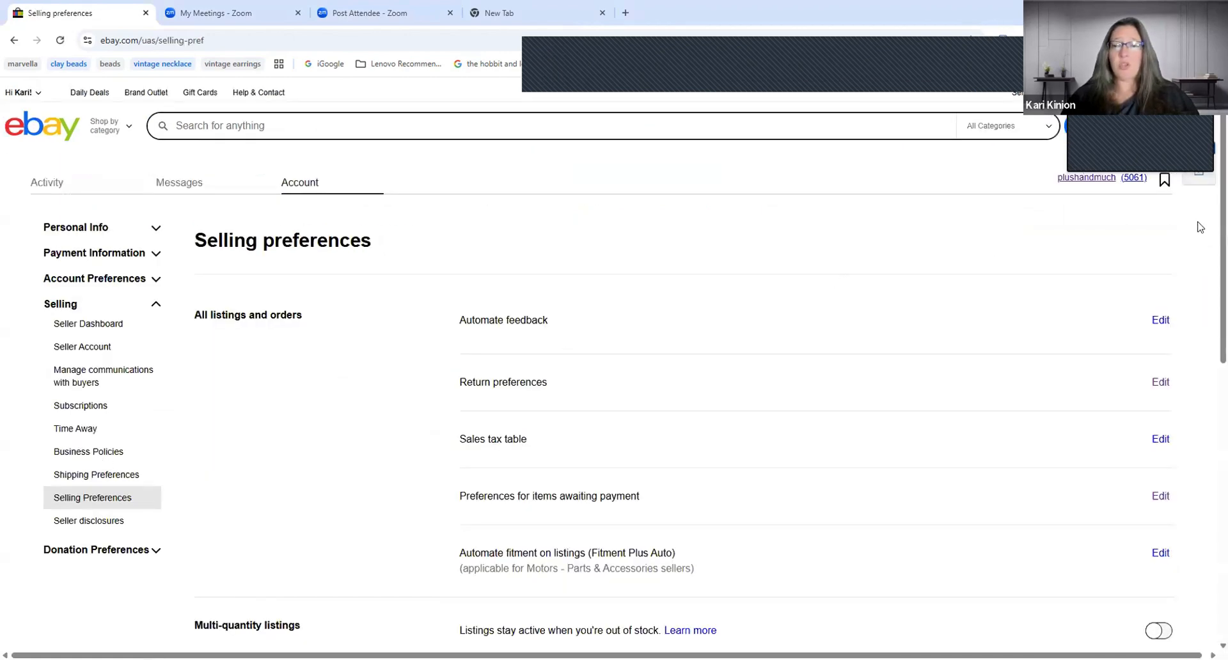
scroll(1210, 242, "down", 2)
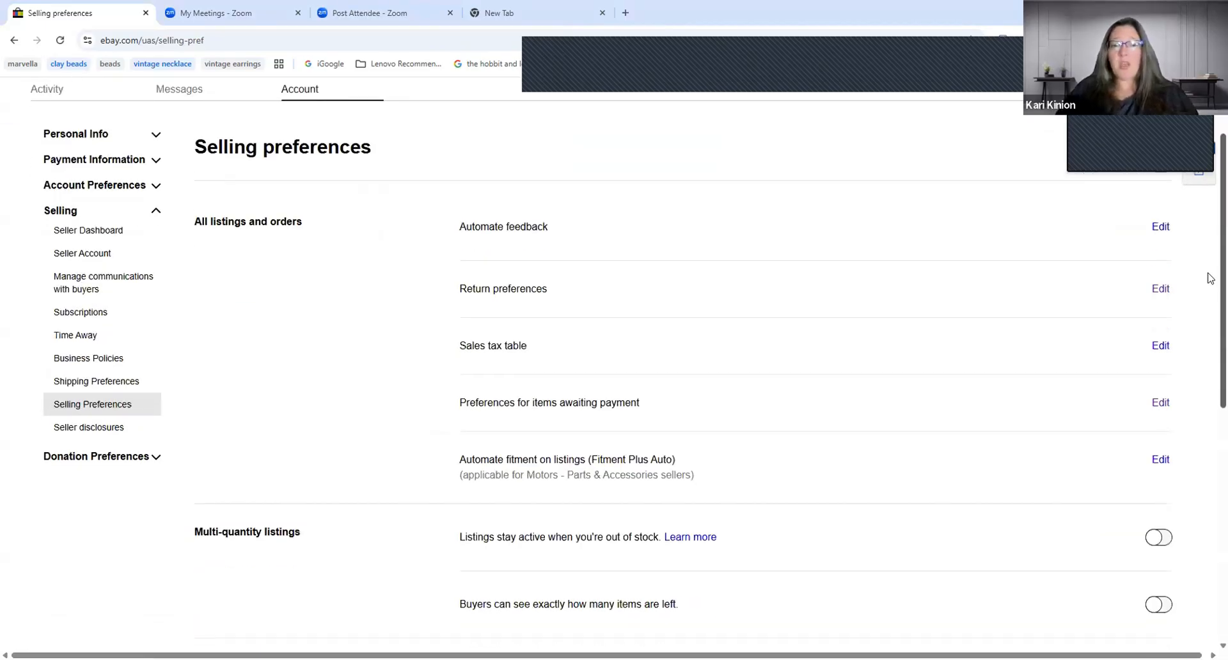
Open the automated feedback settings and review the stored feedback comments, leaving them without saving
left_click(1161, 228)
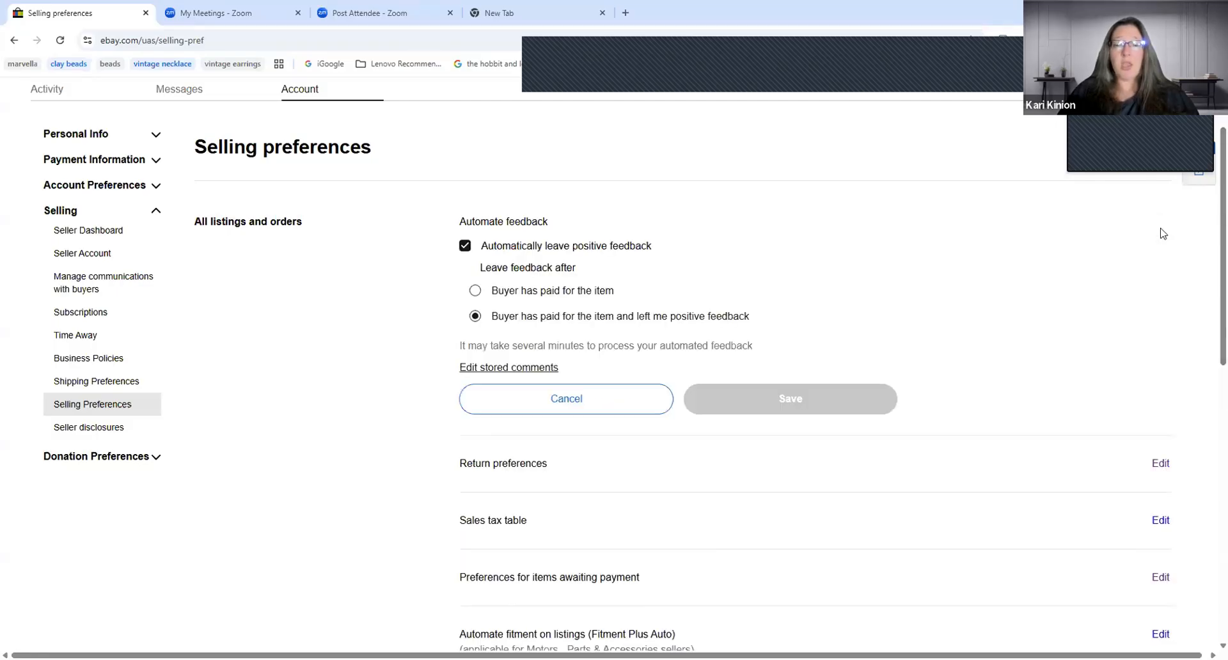
scroll(1211, 235, "down", 1)
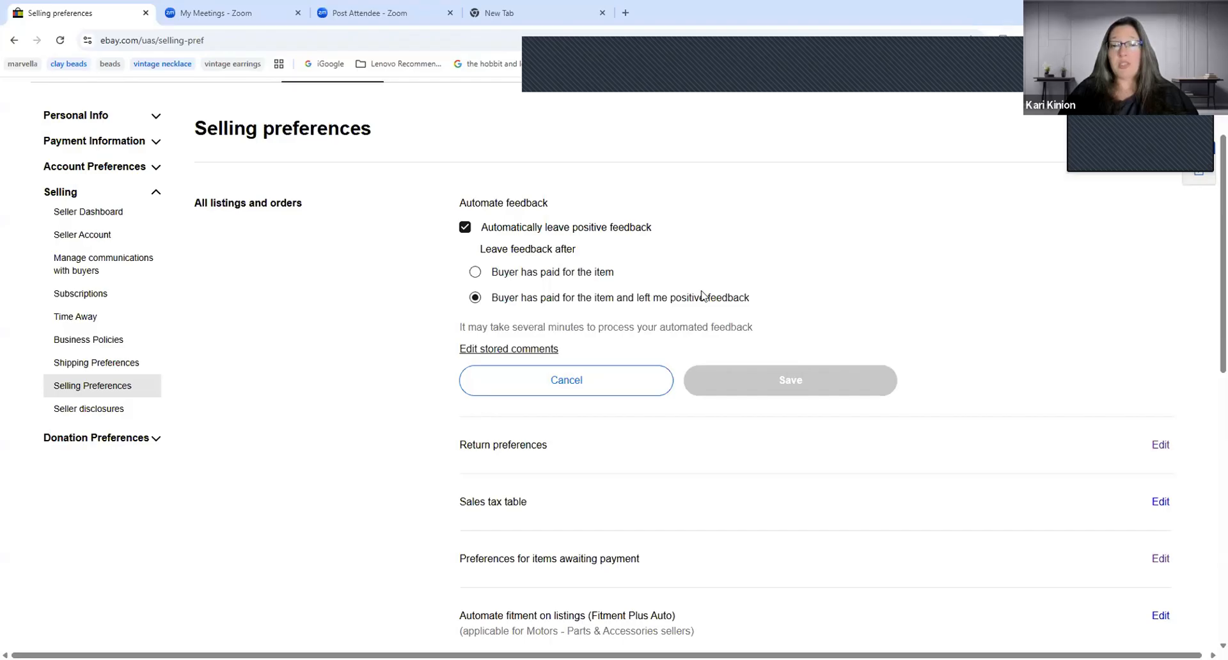
left_click(520, 350)
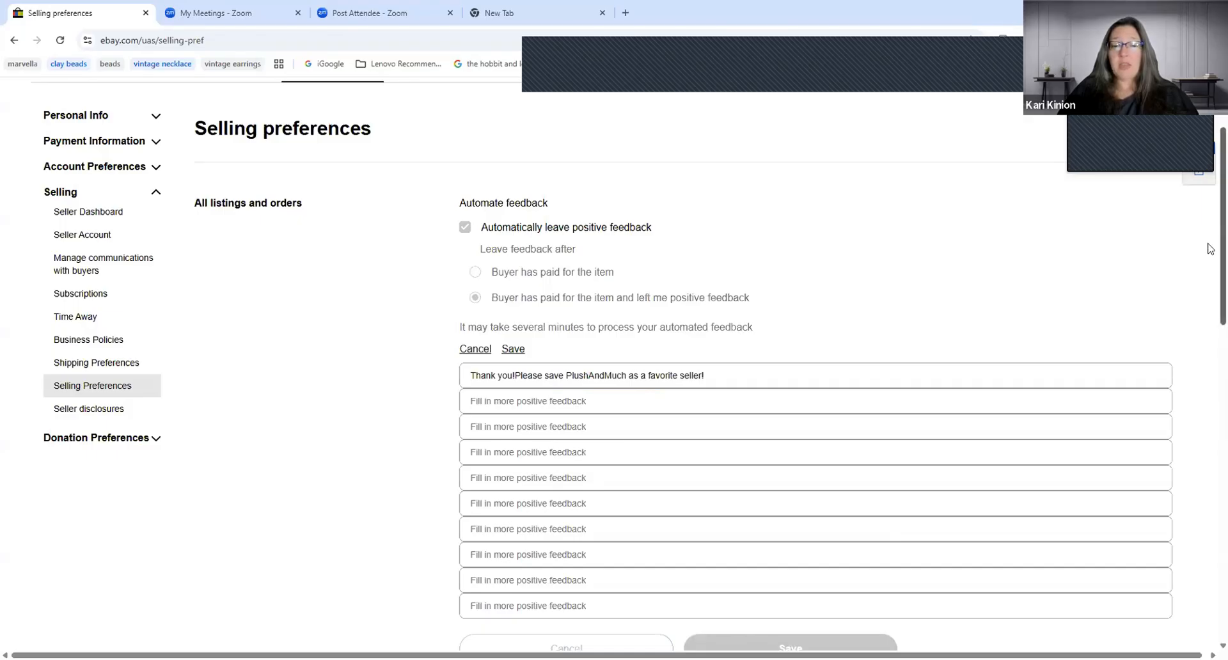
scroll(1211, 268, "down", 2)
scroll(1211, 282, "up", 1)
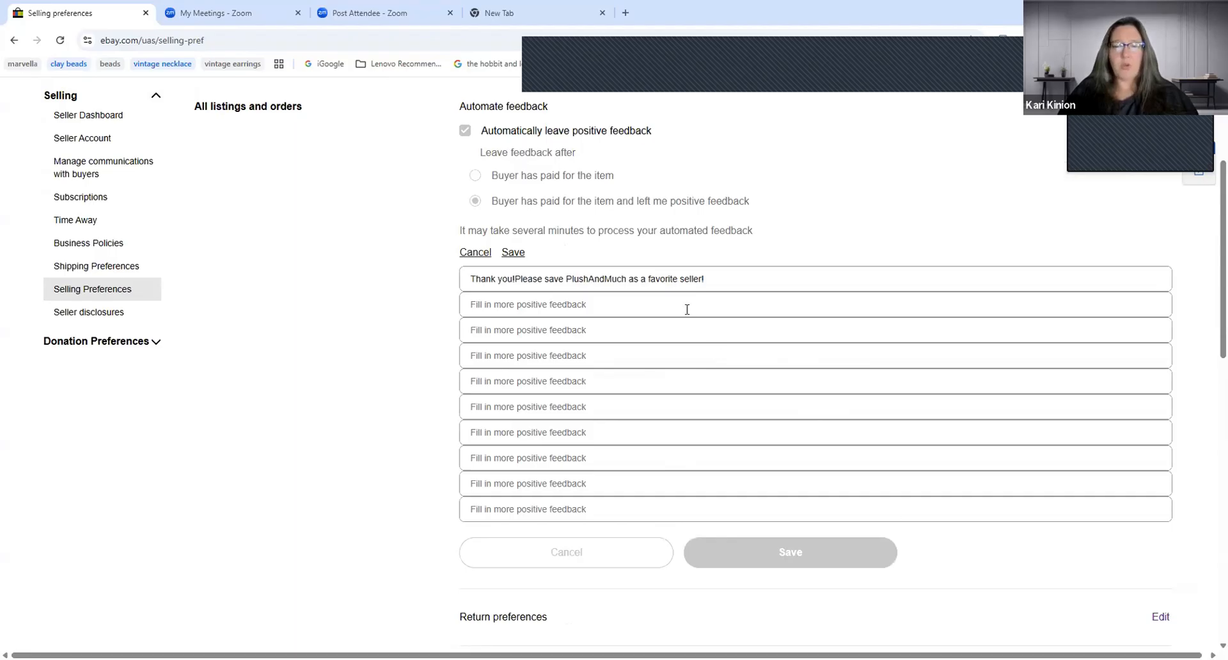
left_click(707, 279)
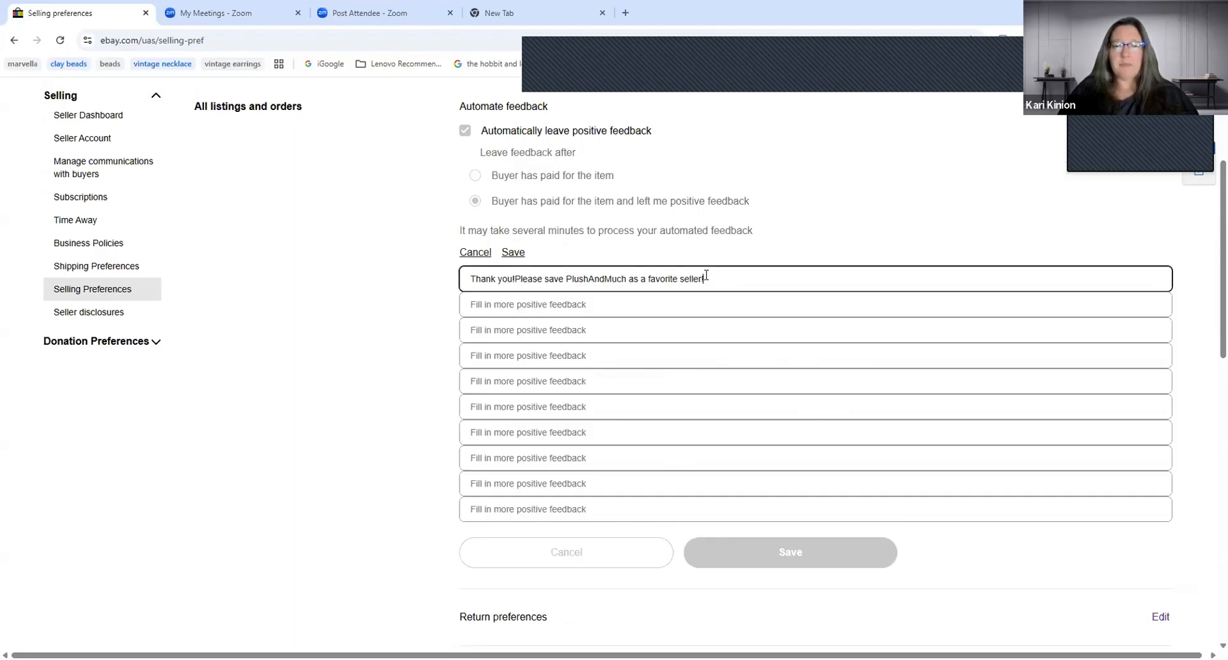
left_click(475, 256)
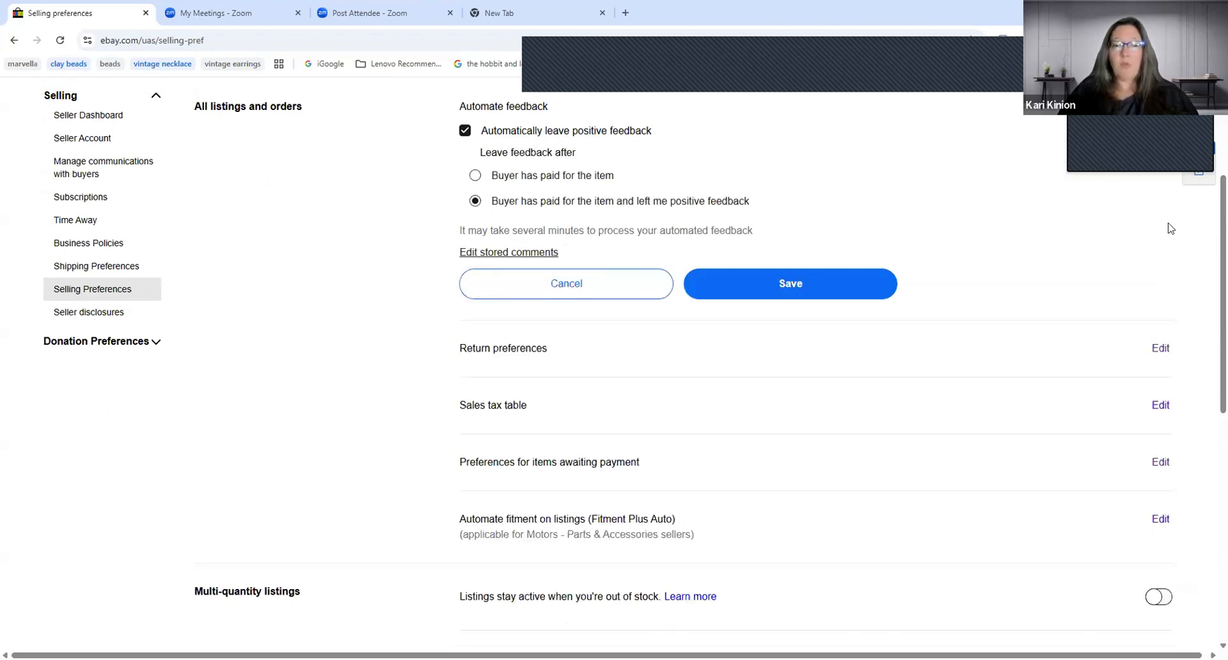
Open the return preferences and view the return request preferences for automatic acceptance and refunds
scroll(1211, 236, "down", 1)
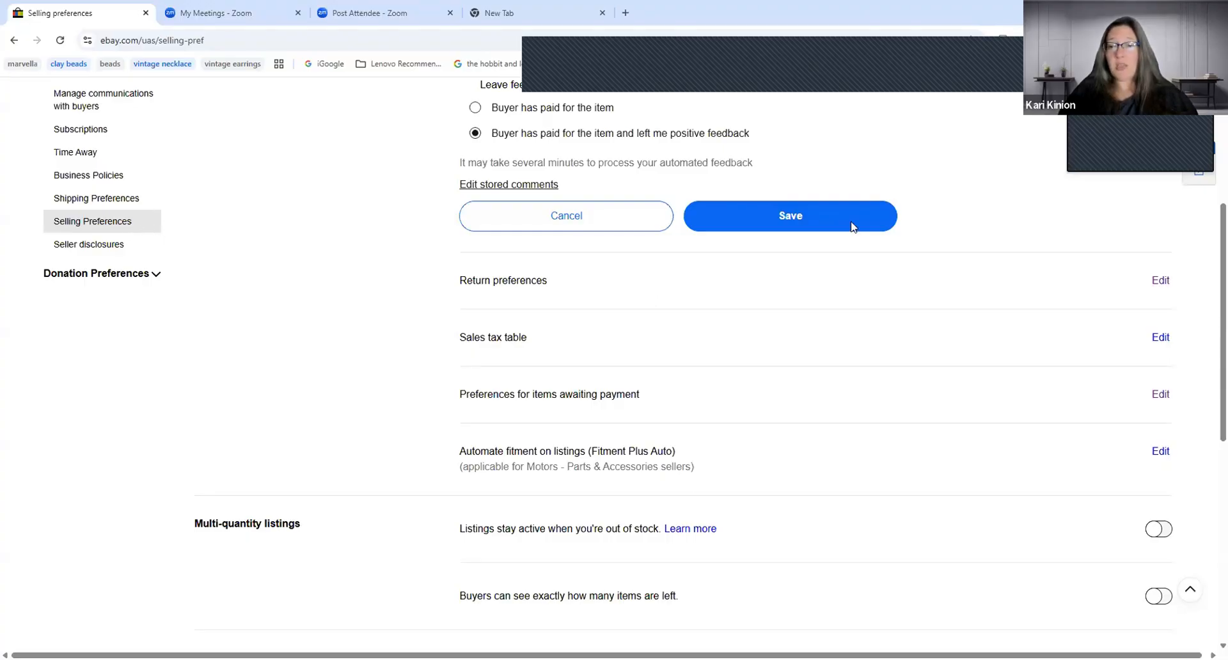
left_click(1162, 284)
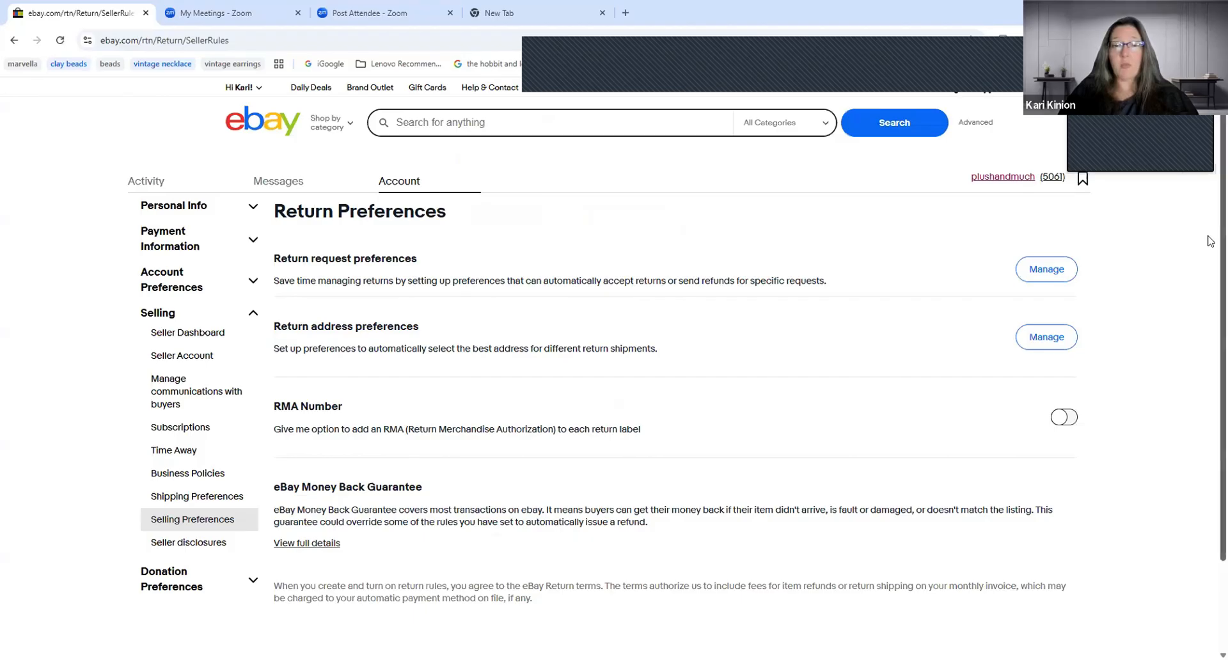
scroll(1211, 243, "down", 1)
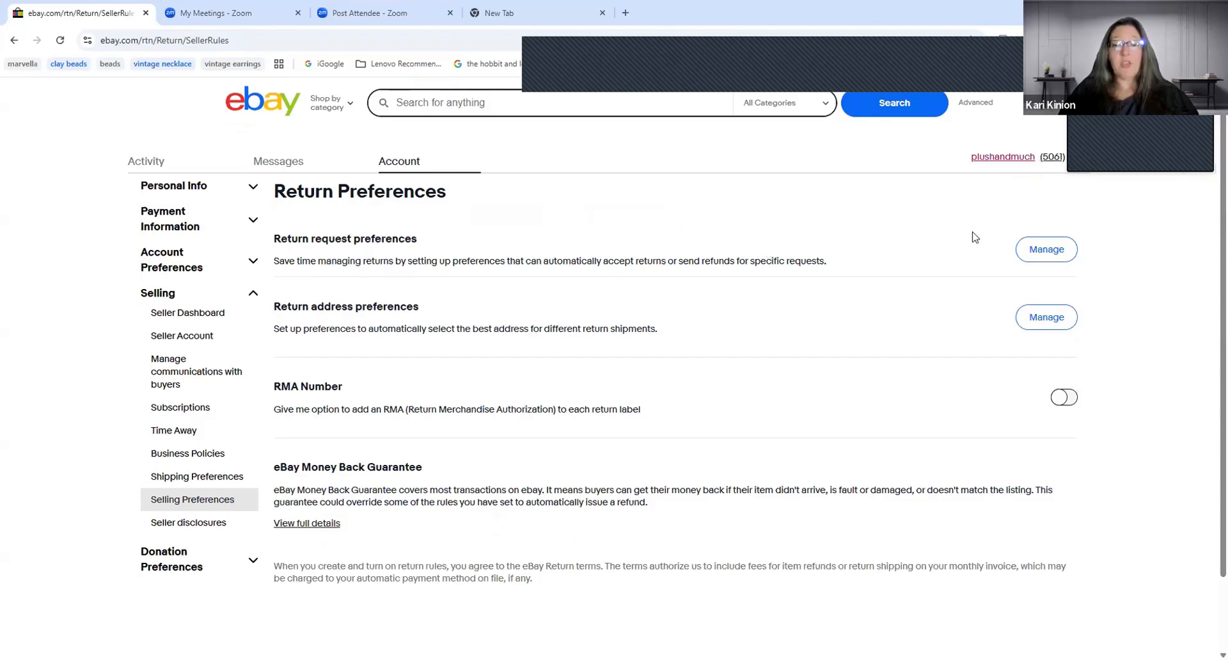
left_click(1047, 249)
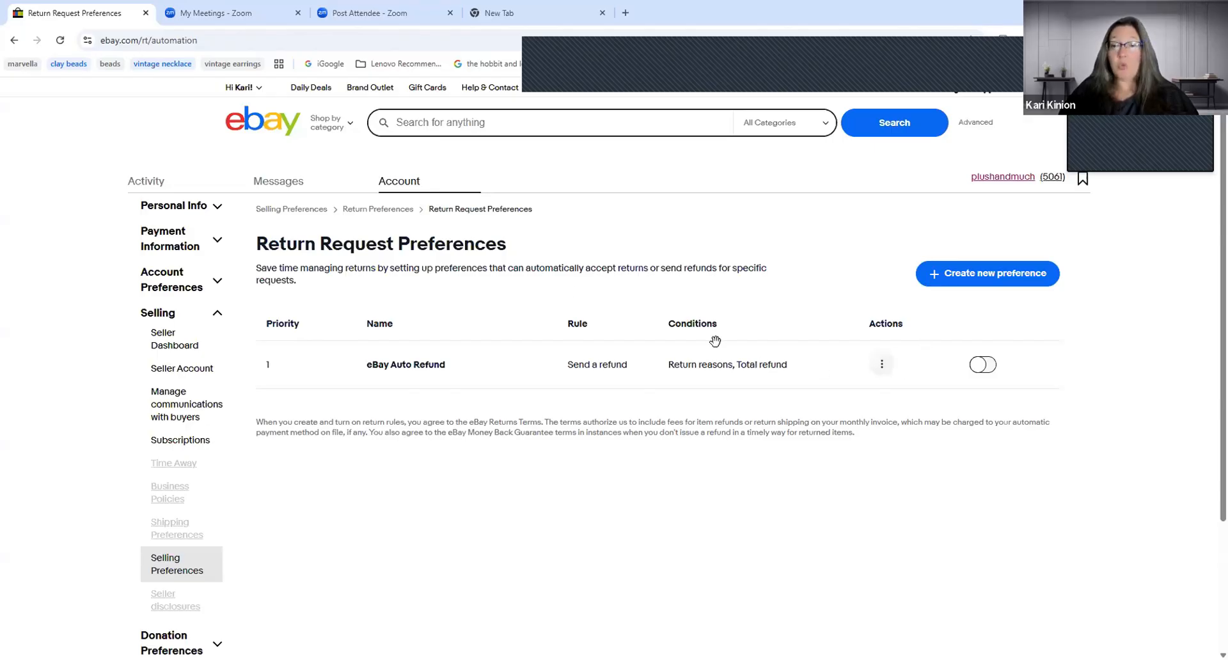
Review the return address, RMA number and Money Back Guarantee sections, and go back to the selling preferences
left_click(384, 211)
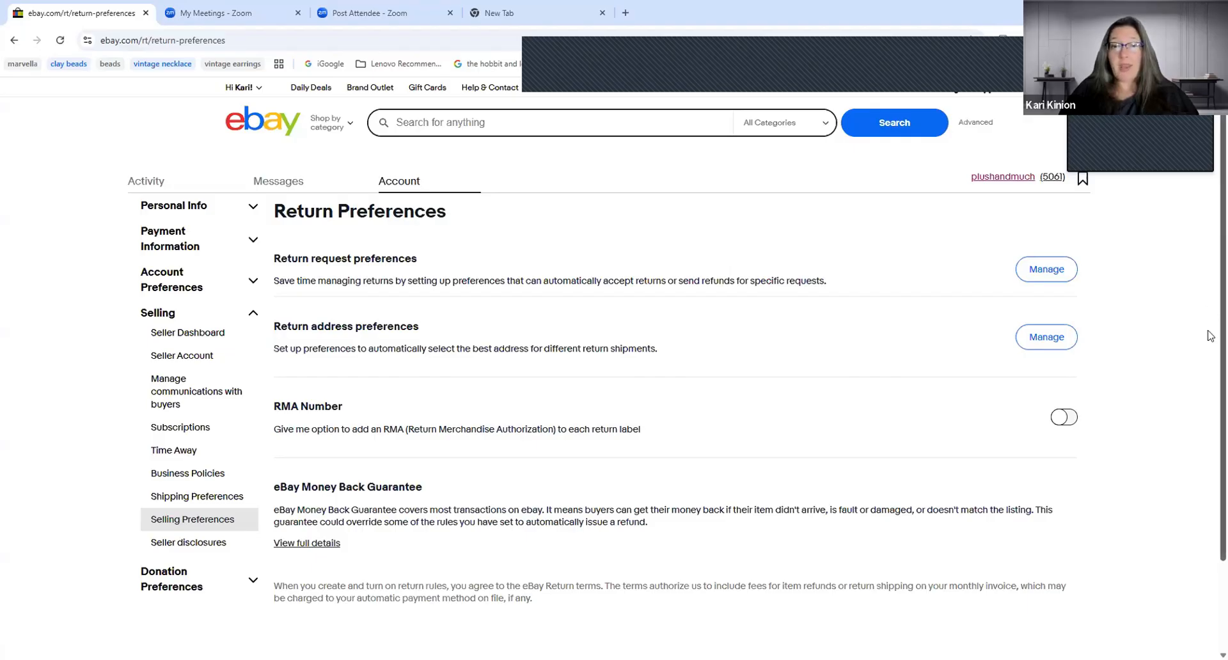
scroll(1211, 377, "down", 1)
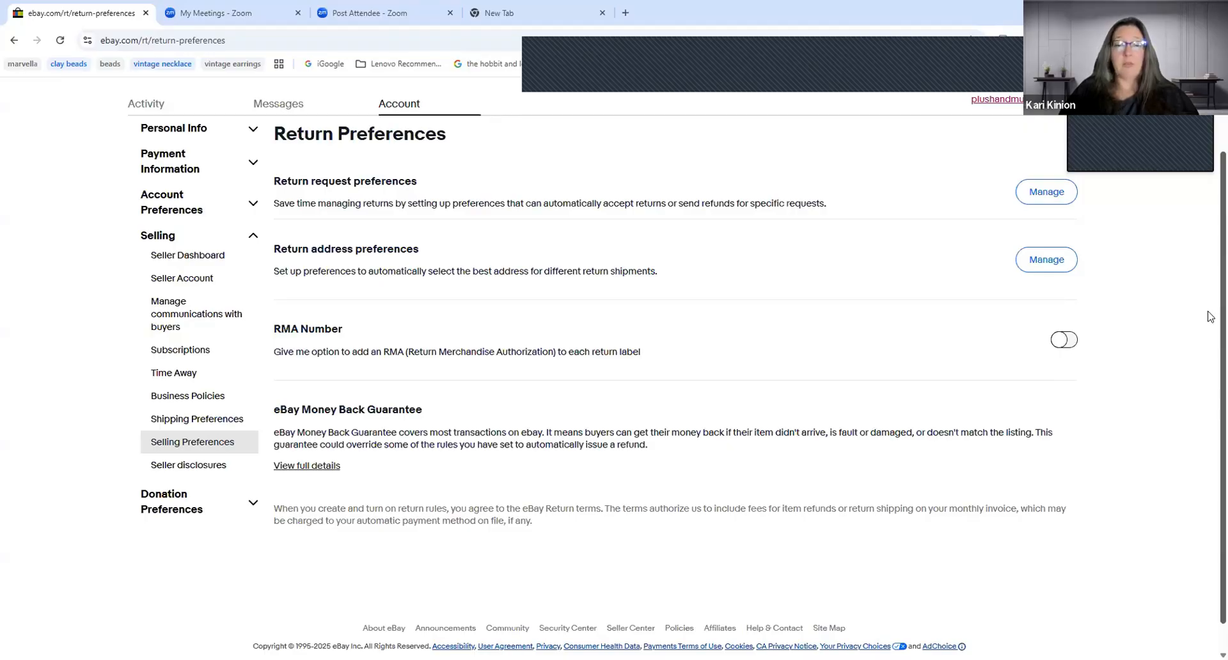
scroll(932, 371, "down", 1)
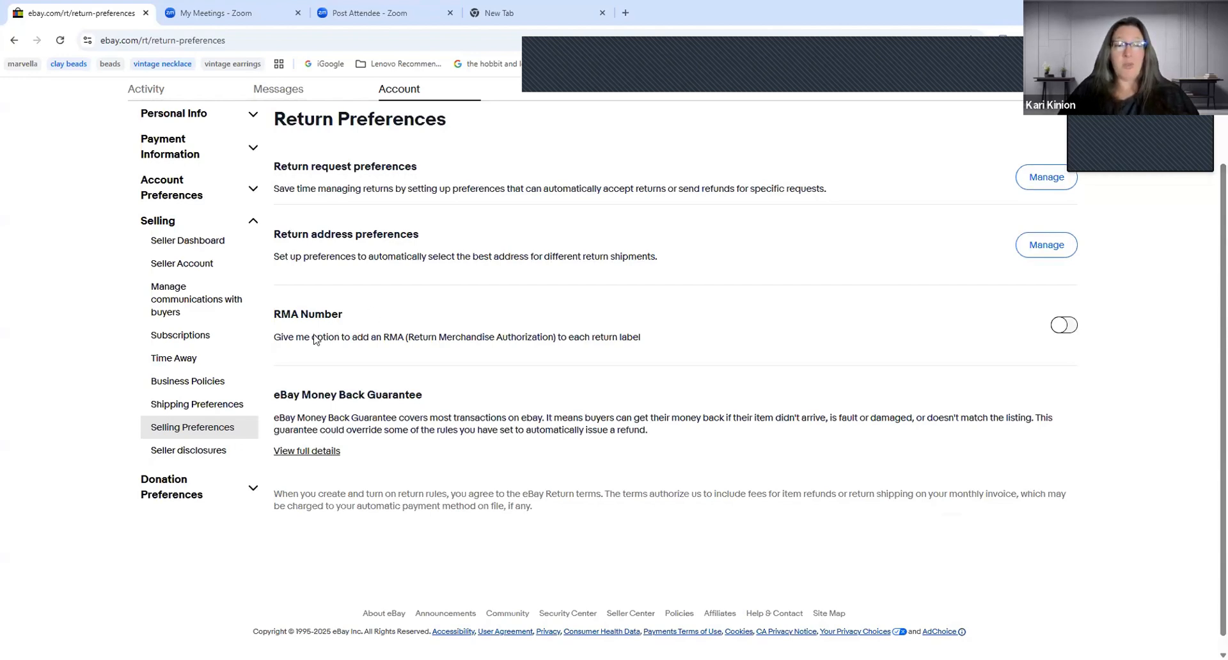
left_click(14, 40)
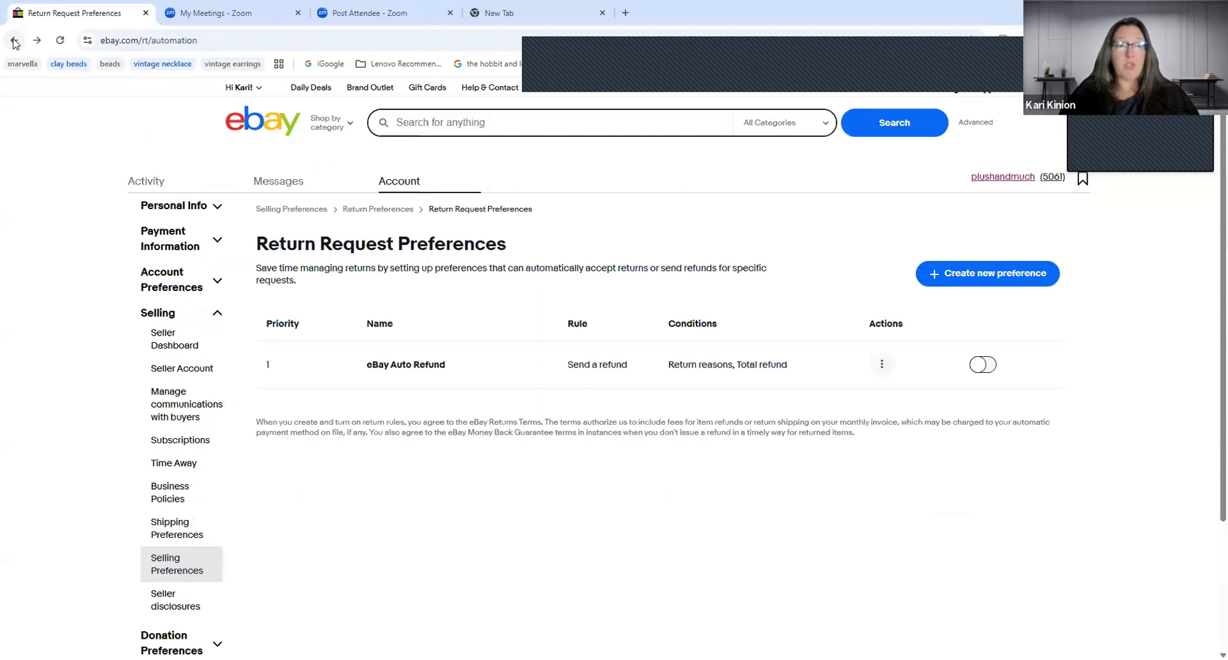
left_click(14, 41)
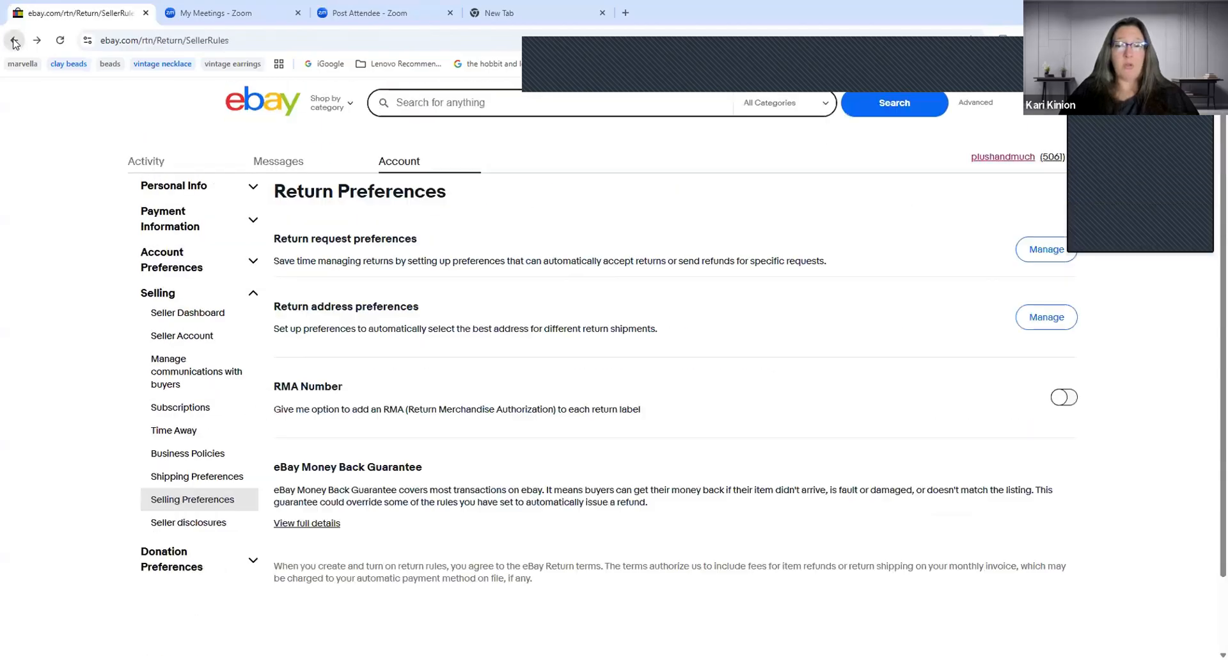
left_click(14, 40)
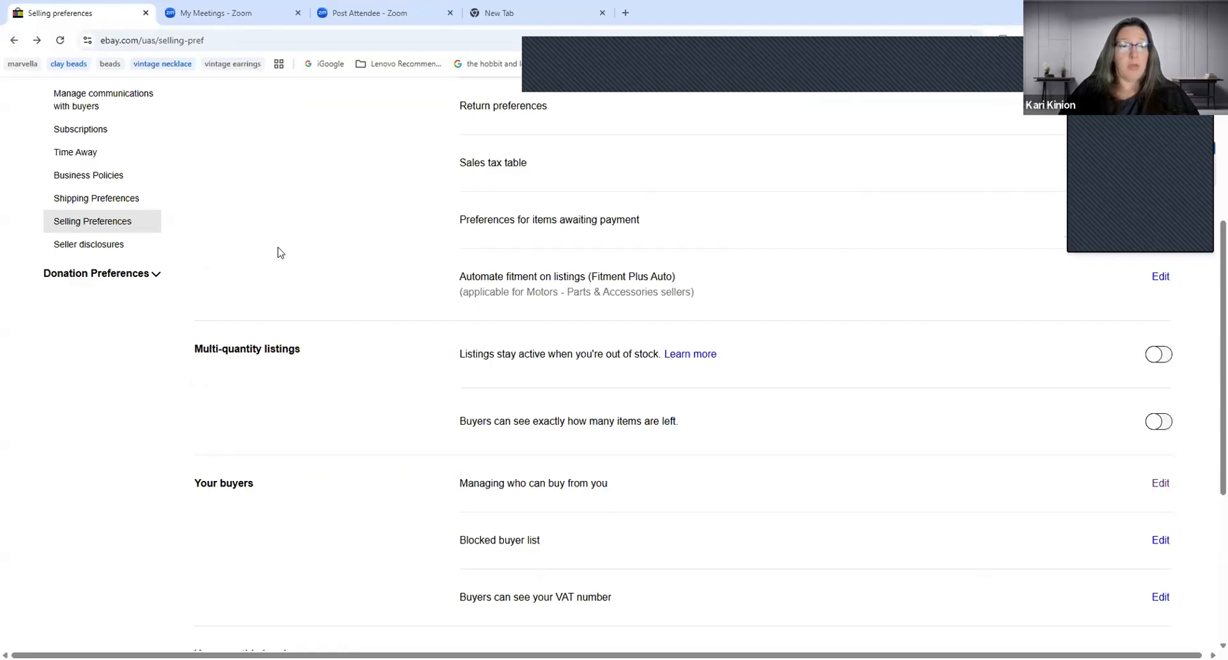
Turn on automatic cancellation of unpaid items in the preferences for items awaiting payment and check the available payment timeframes
left_click_drag(1210, 329, 1211, 231)
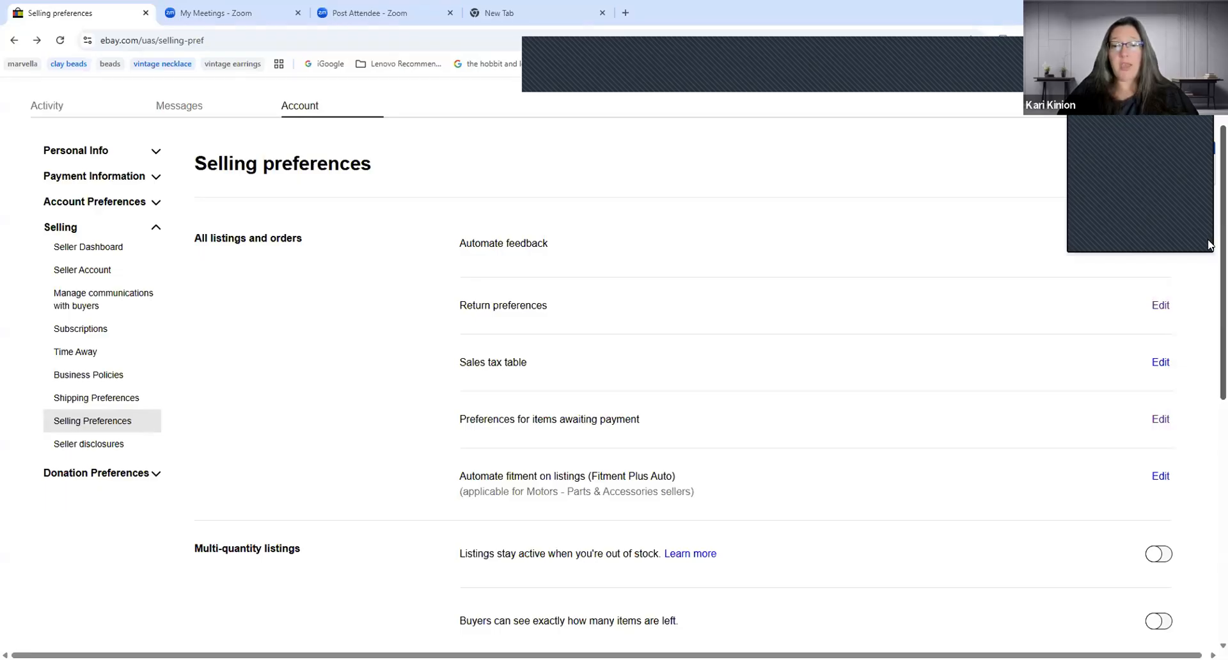
scroll(1211, 272, "down", 1)
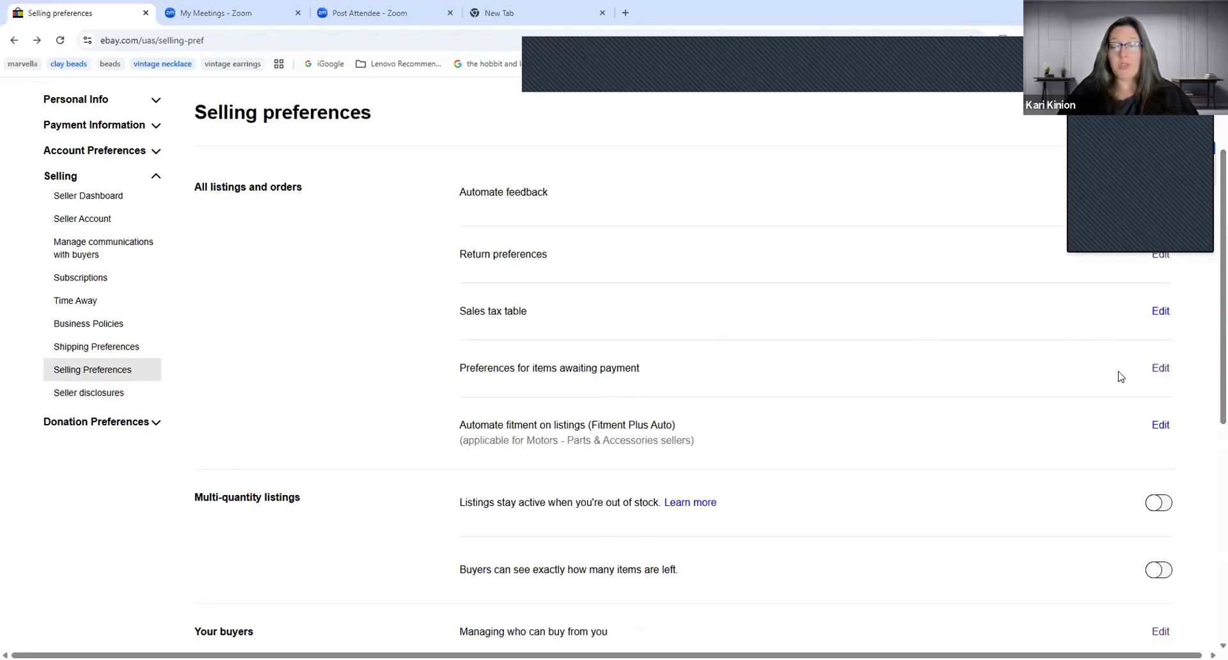
left_click(1161, 375)
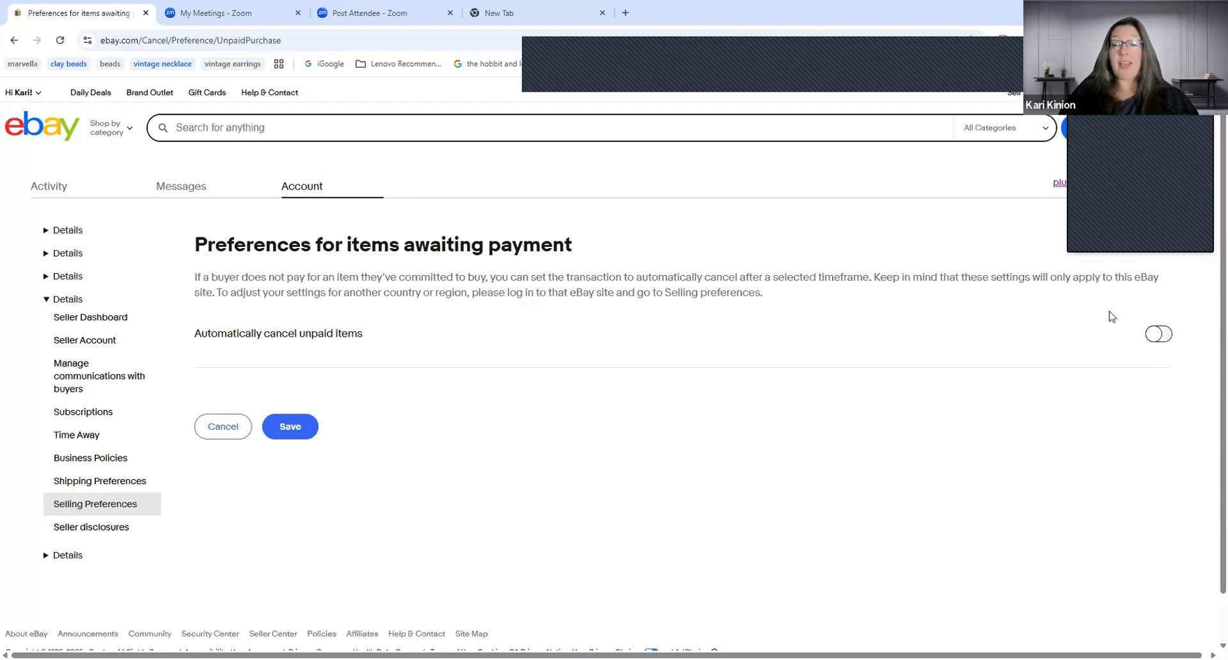
left_click(1156, 335)
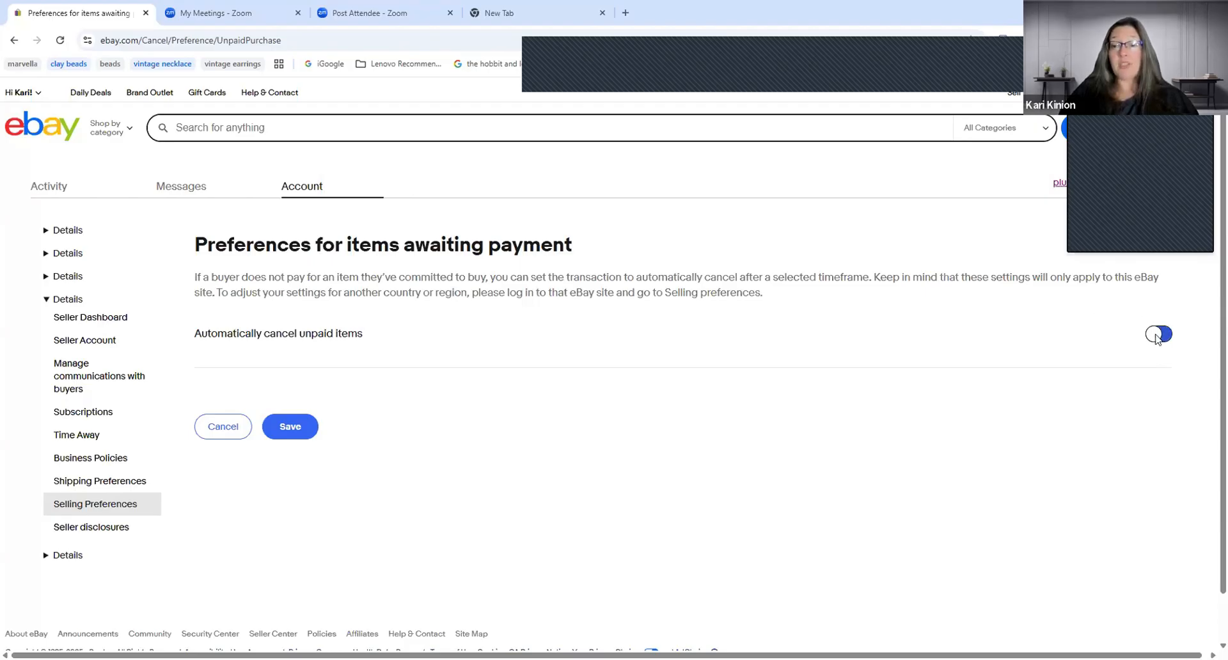
scroll(1211, 342, "down", 2)
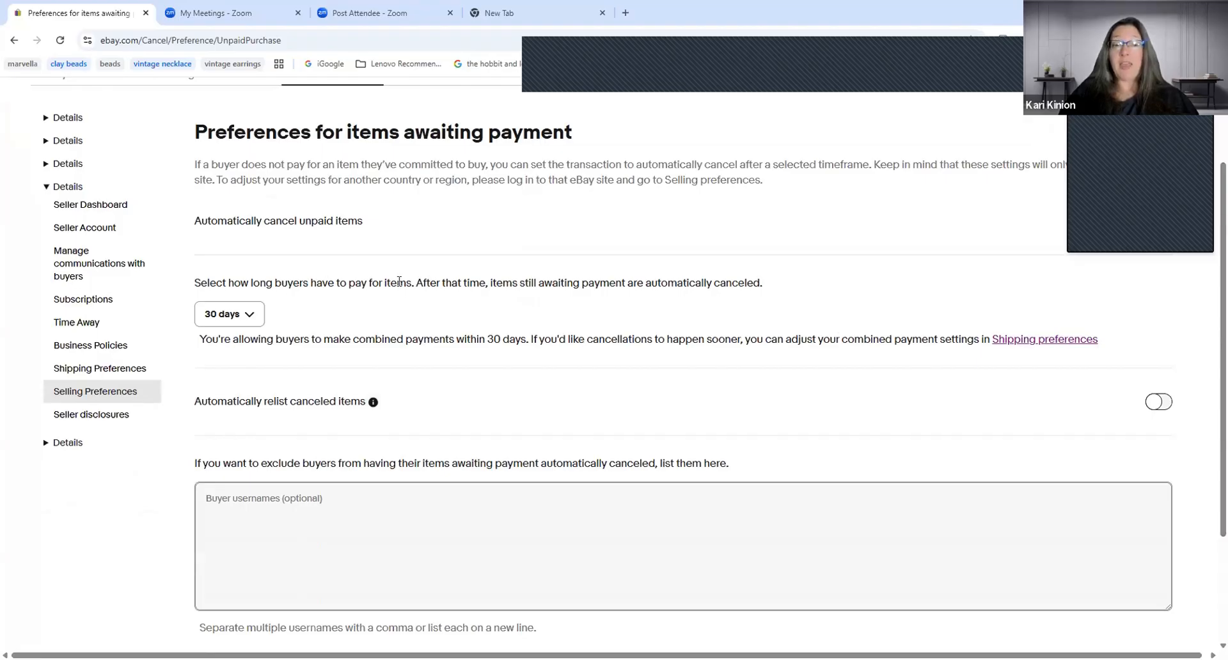
left_click(257, 324)
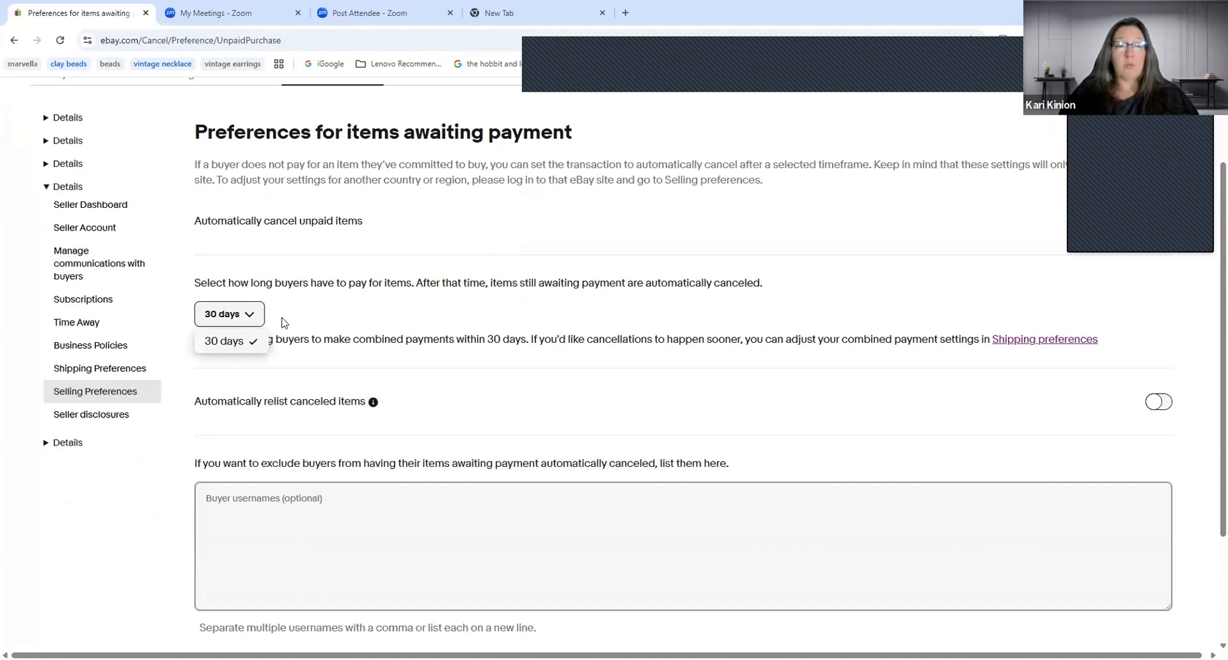
left_click(281, 320)
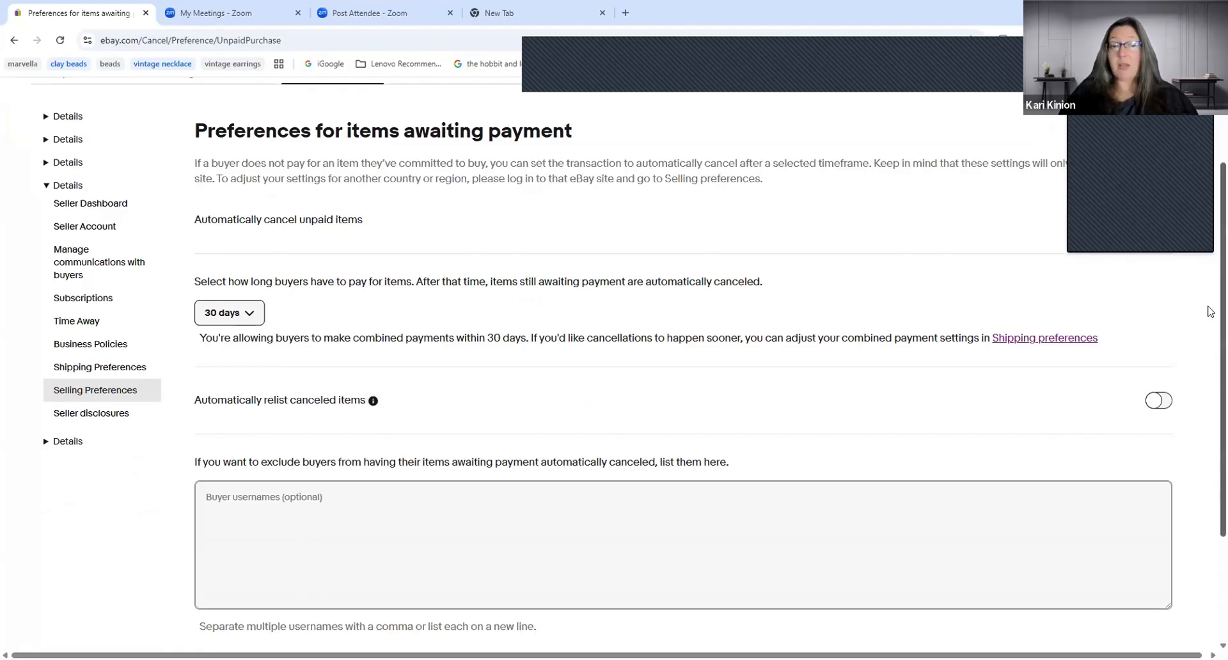
Review the automatic relisting and buyer exclusion options, and discard the changes to the unpaid item preferences
scroll(1211, 312, "down", 1)
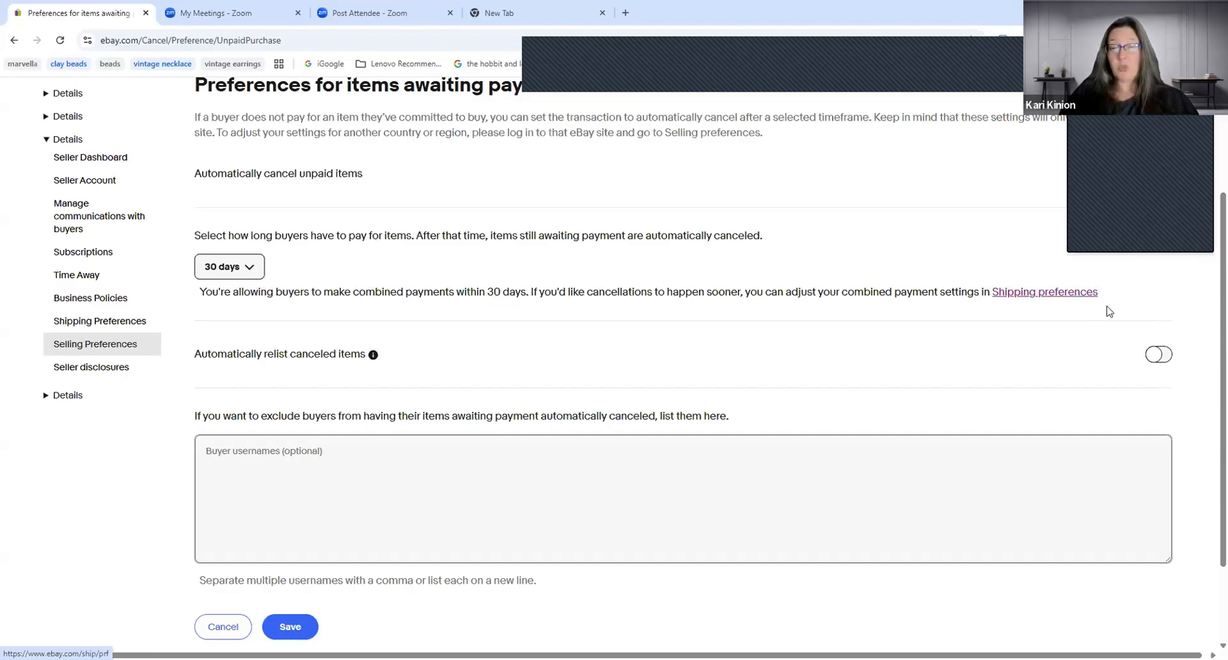
scroll(806, 363, "down", 1)
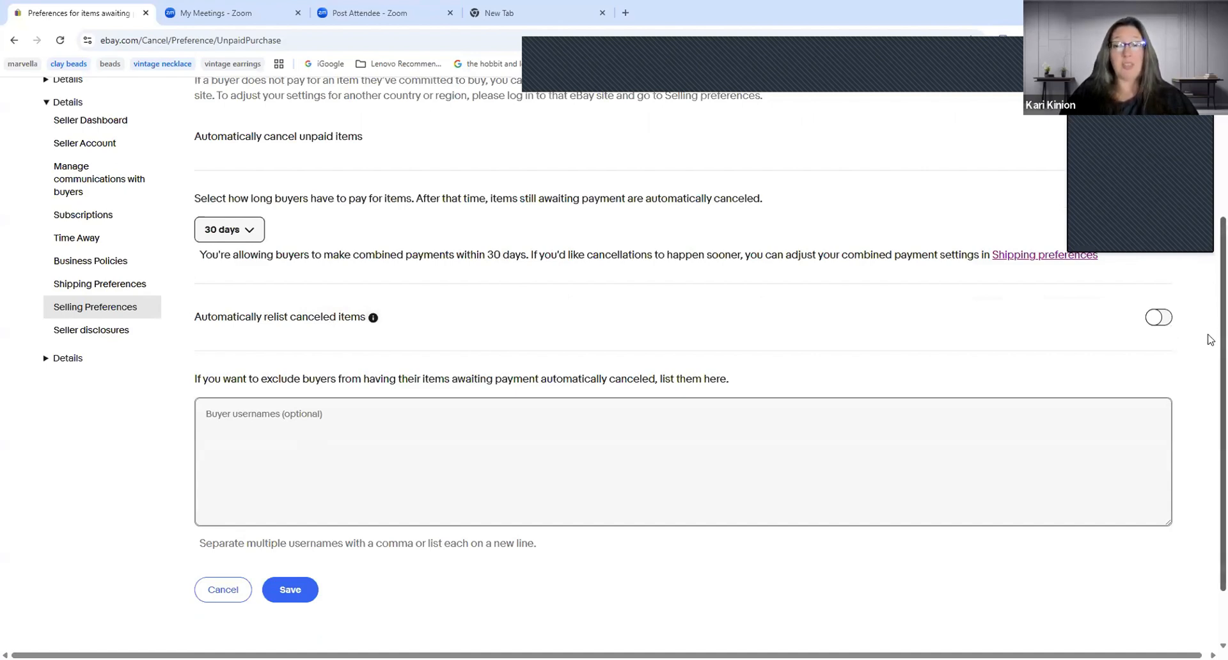
scroll(1209, 339, "down", 1)
scroll(1211, 371, "down", 1)
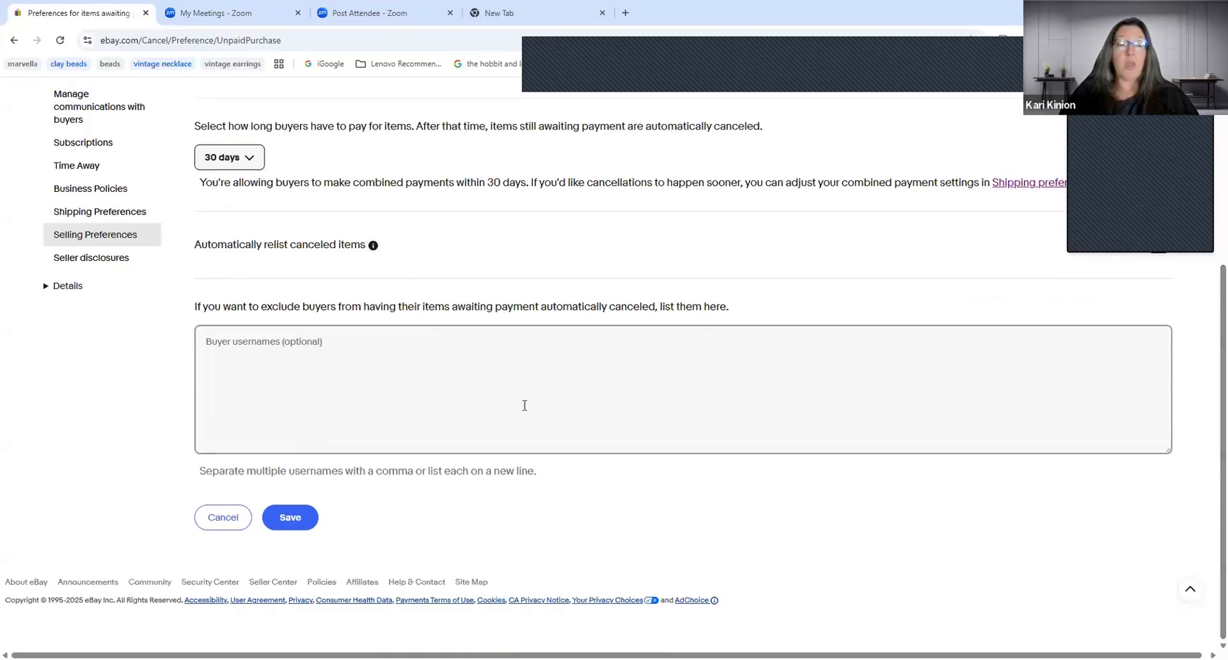
left_click(229, 519)
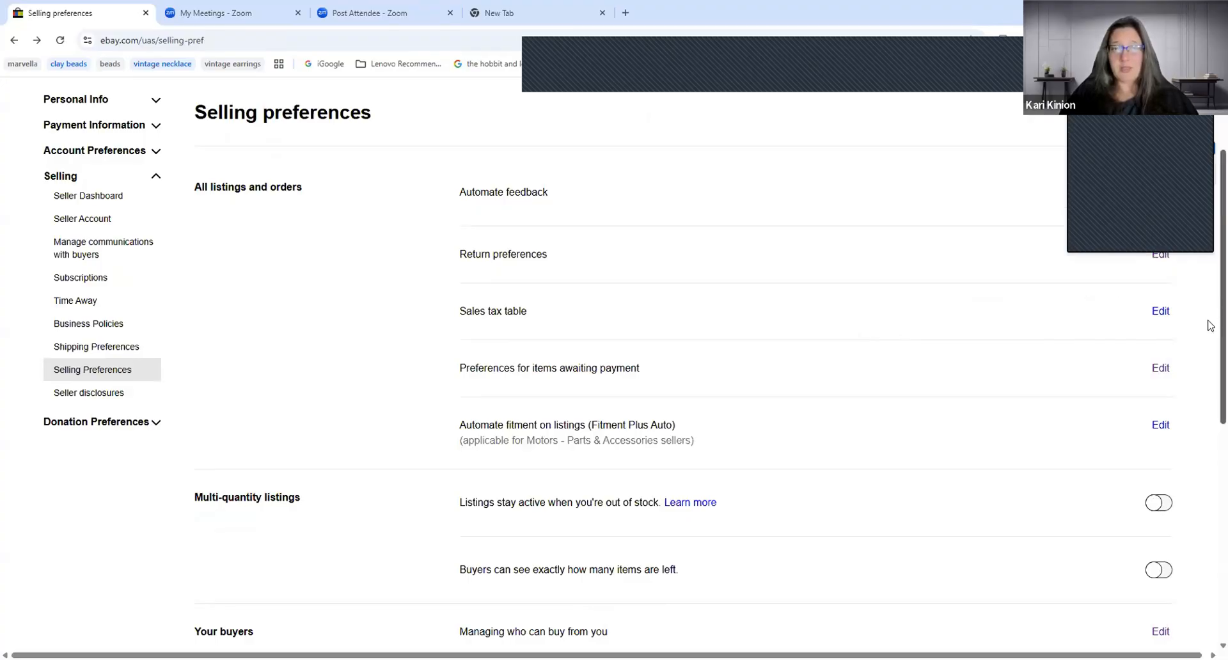
Examine the multi-quantity listing options and the buyer settings in the selling preferences
scroll(1211, 320, "down", 2)
scroll(1211, 349, "down", 1)
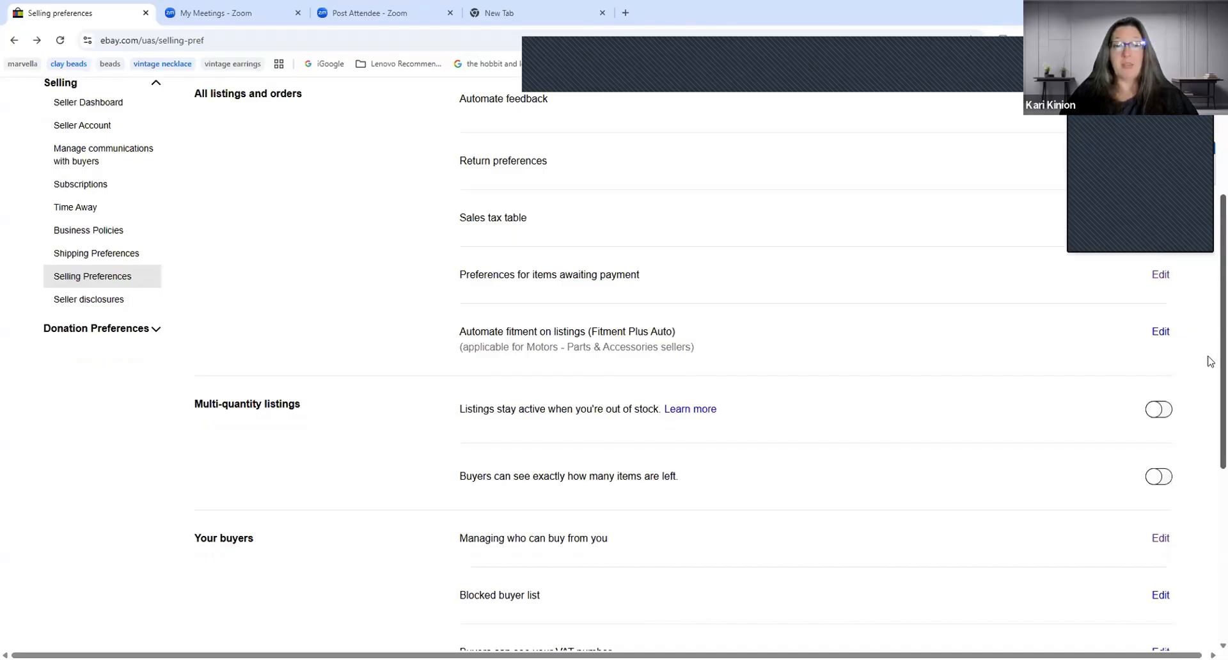
scroll(1211, 359, "down", 1)
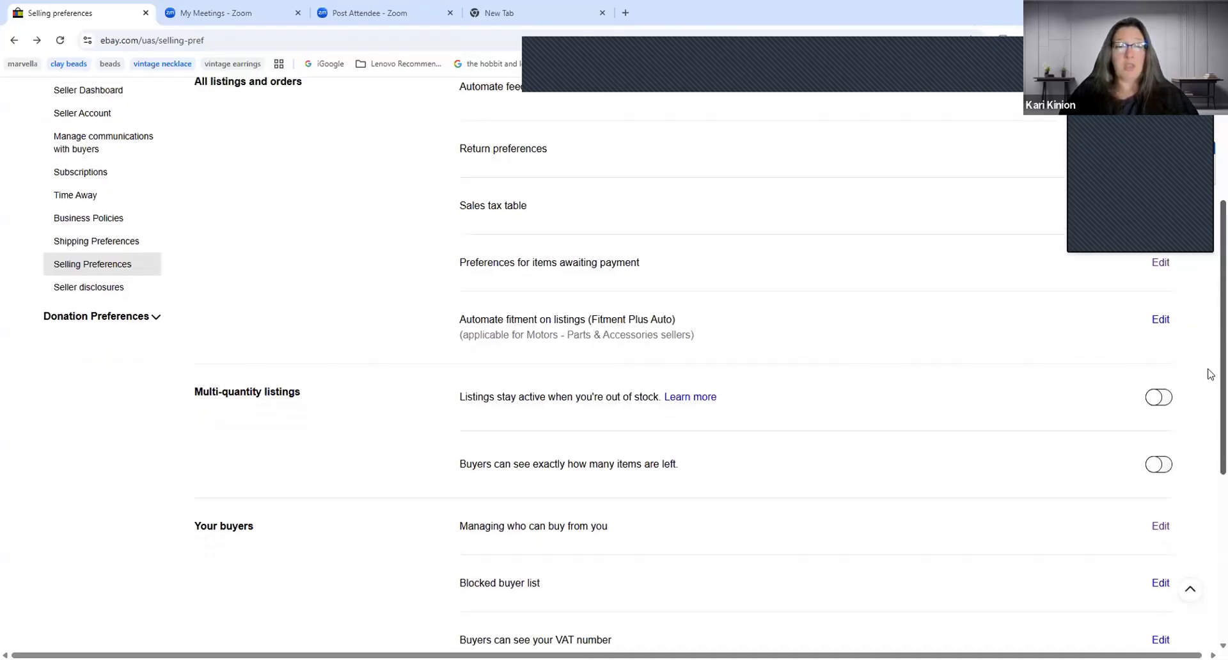
scroll(1210, 383, "down", 2)
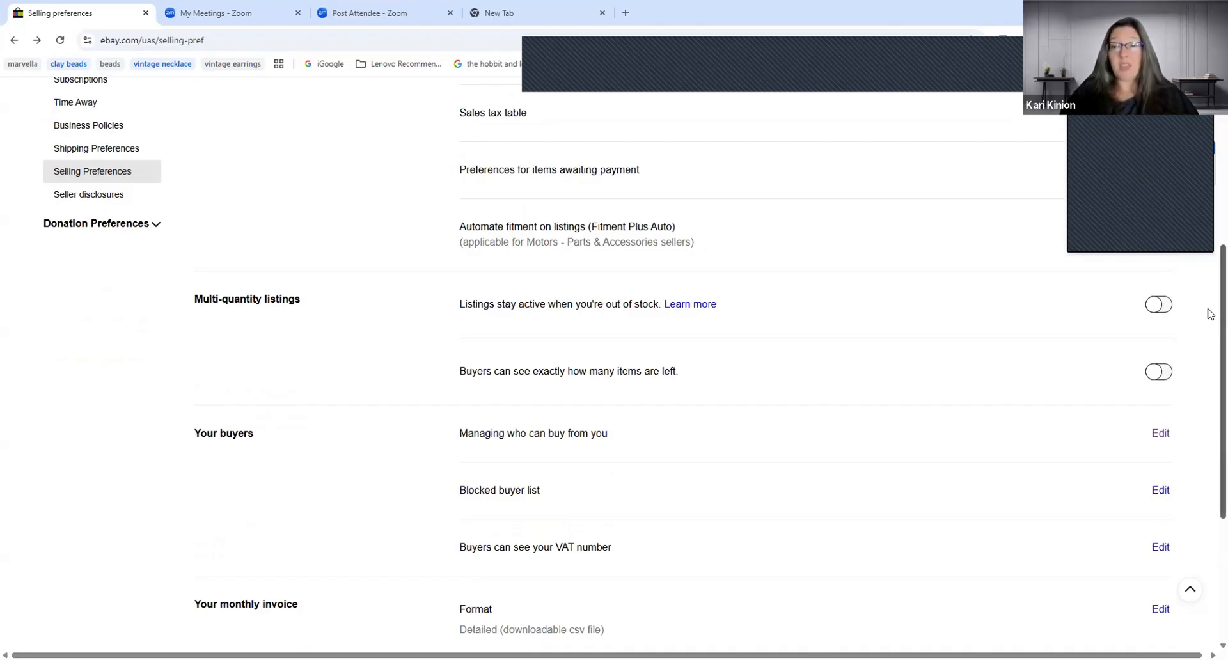
scroll(1209, 322, "down", 1)
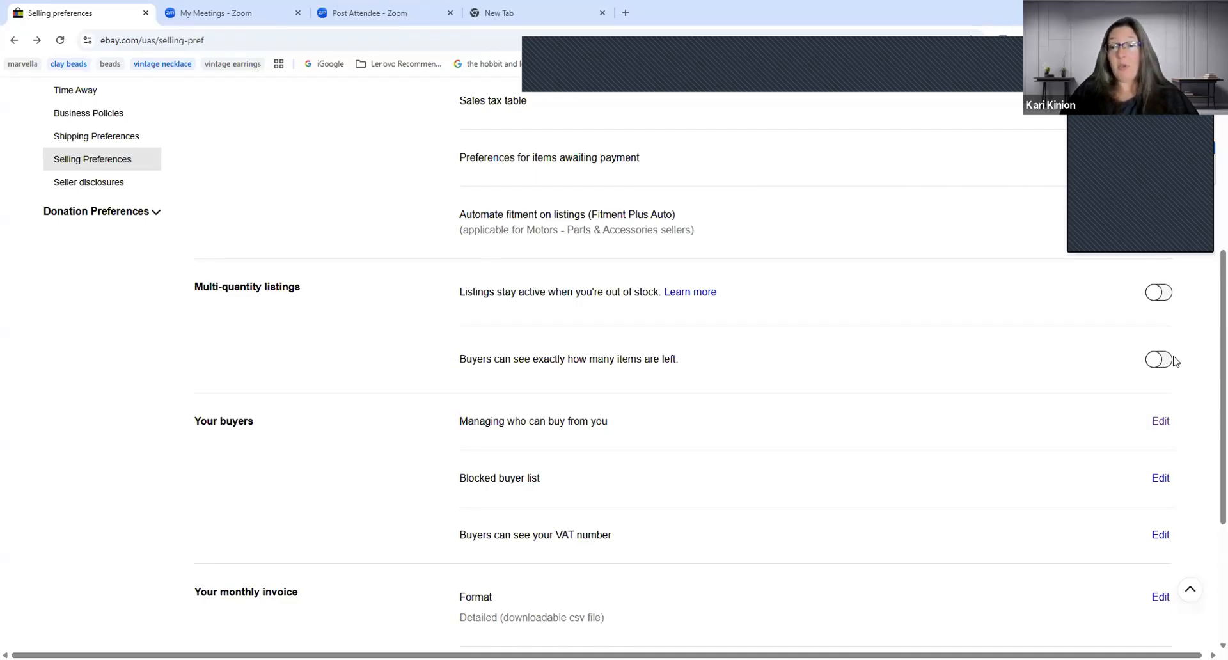
Review the block settings, buyer rules, and blocked and exempt buyer lists in buyer management, and go back to the selling preferences
scroll(1211, 381, "down", 1)
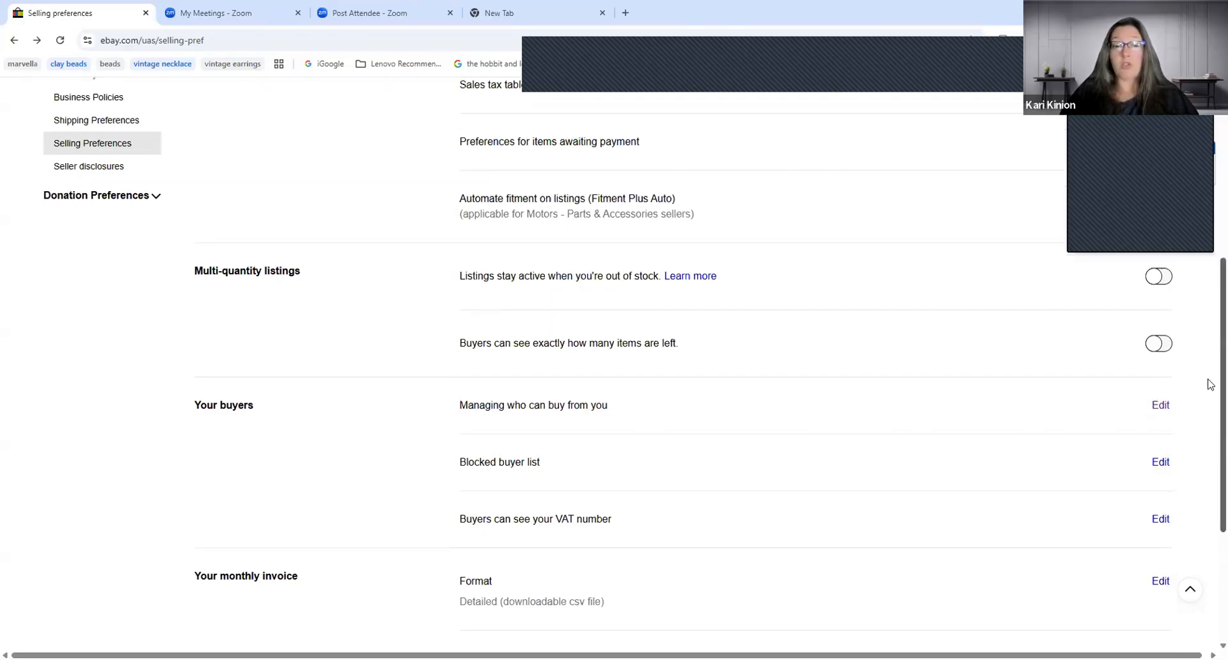
scroll(1209, 384, "down", 1)
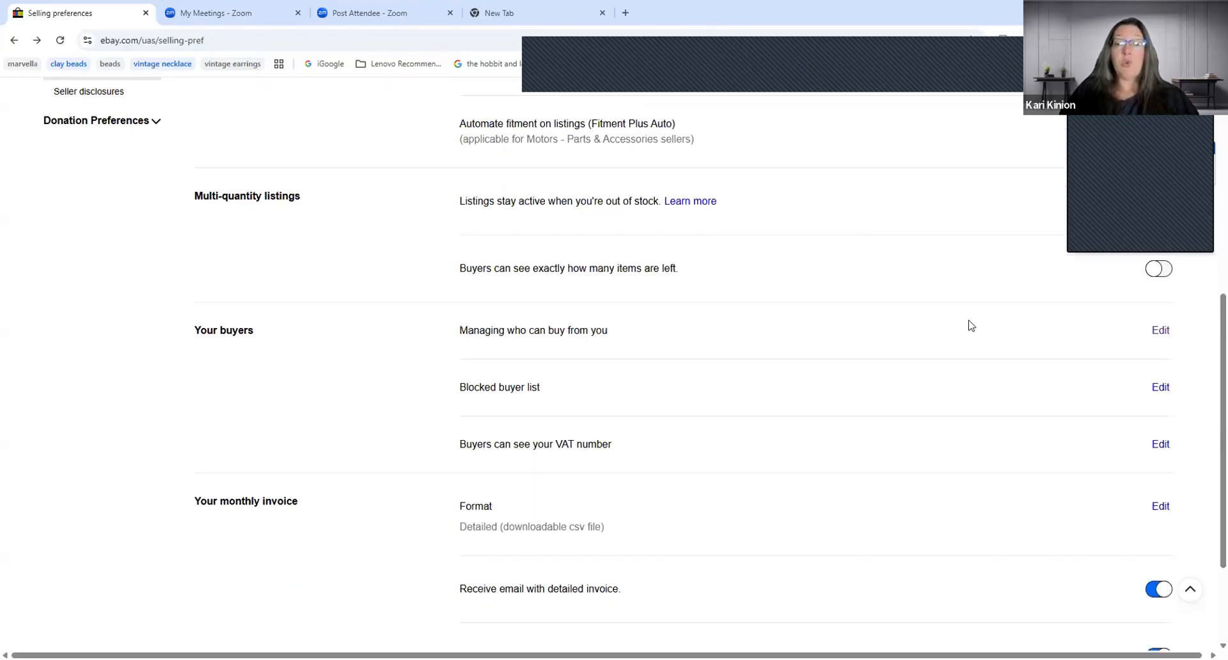
left_click(1161, 331)
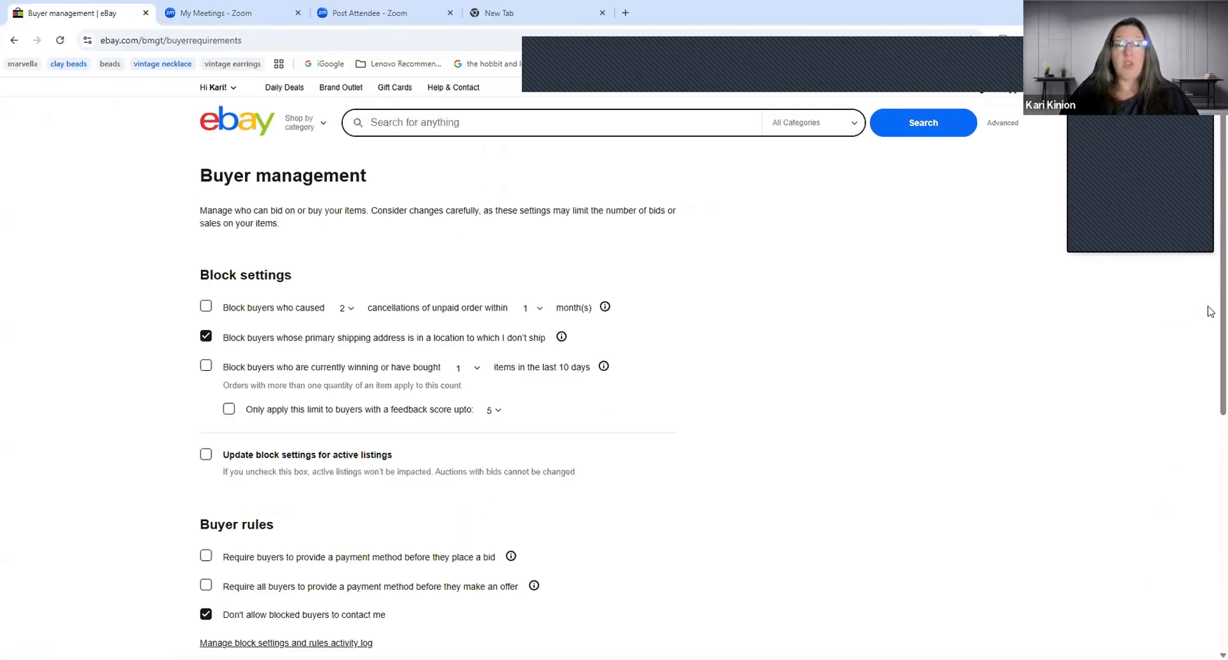
scroll(918, 350, "down", 1)
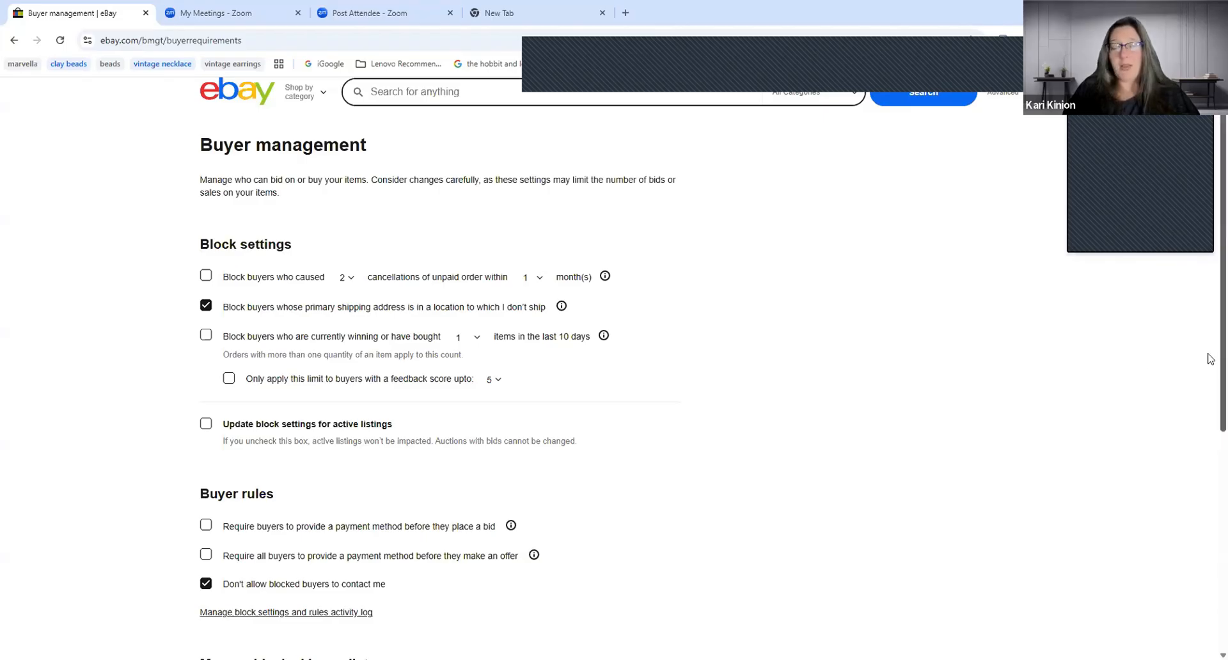
left_click_drag(1209, 387, 1209, 430)
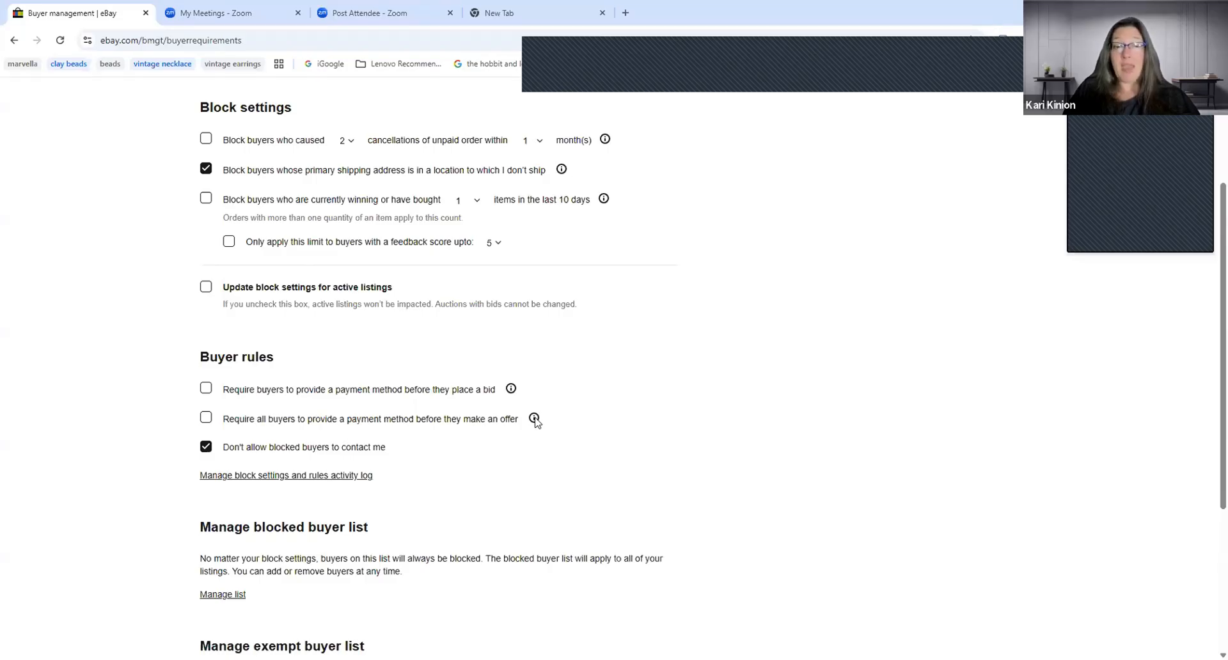
scroll(1210, 444, "down", 1)
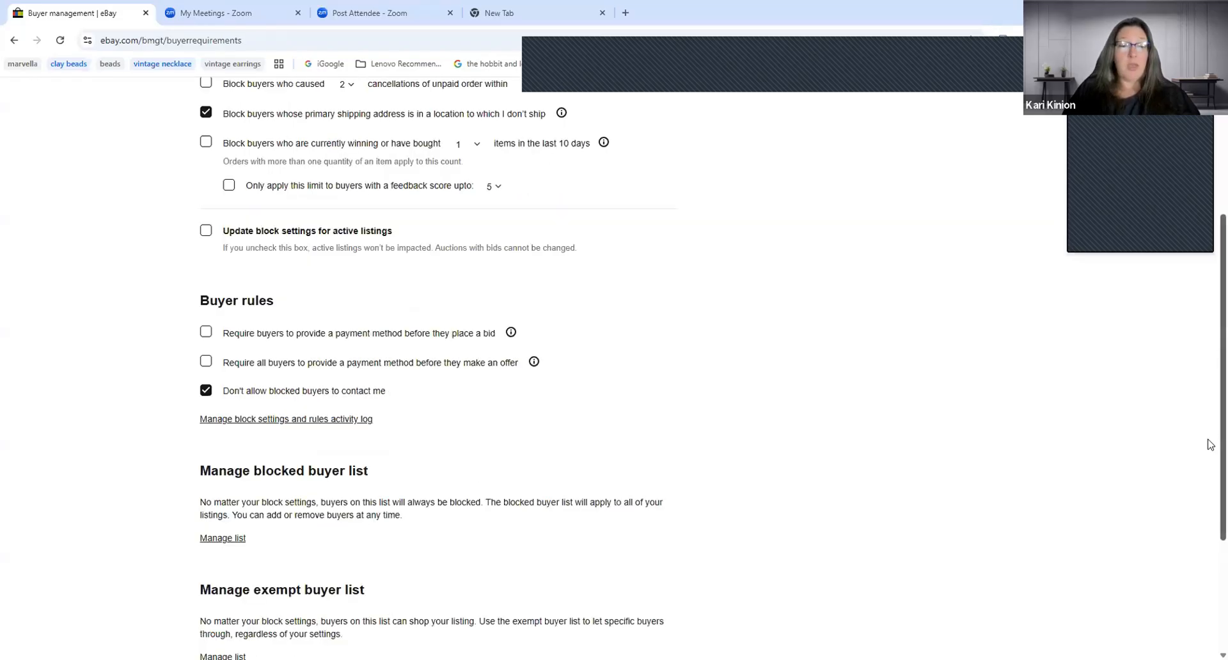
scroll(1209, 467, "down", 3)
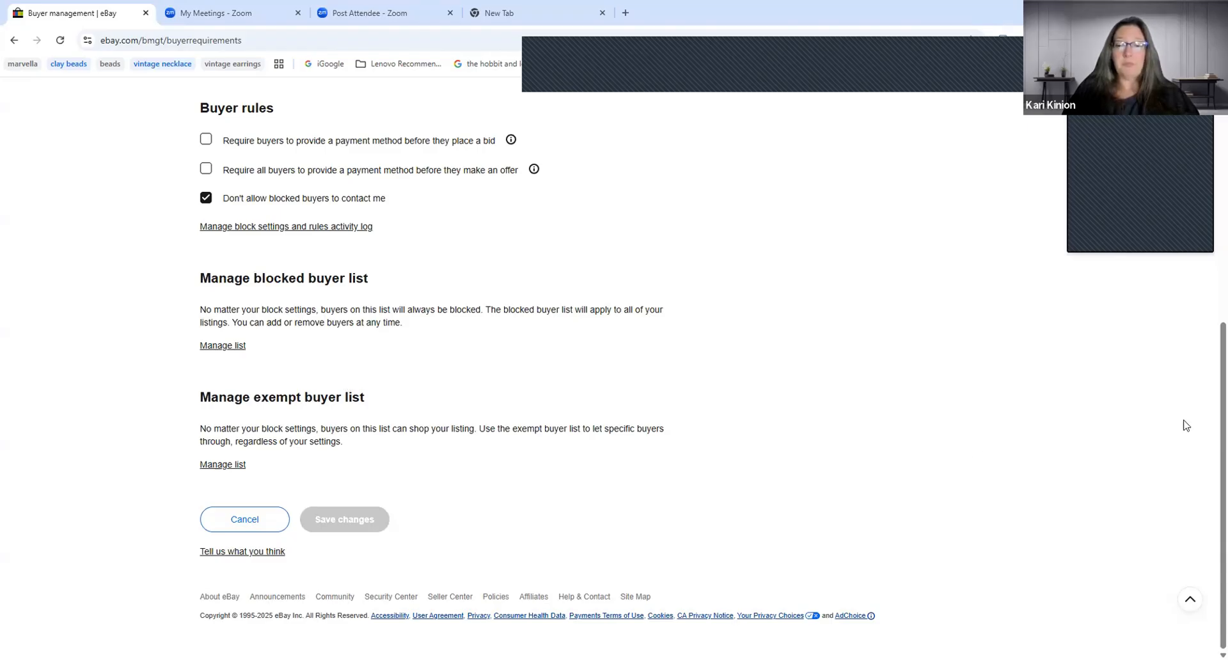
left_click(14, 41)
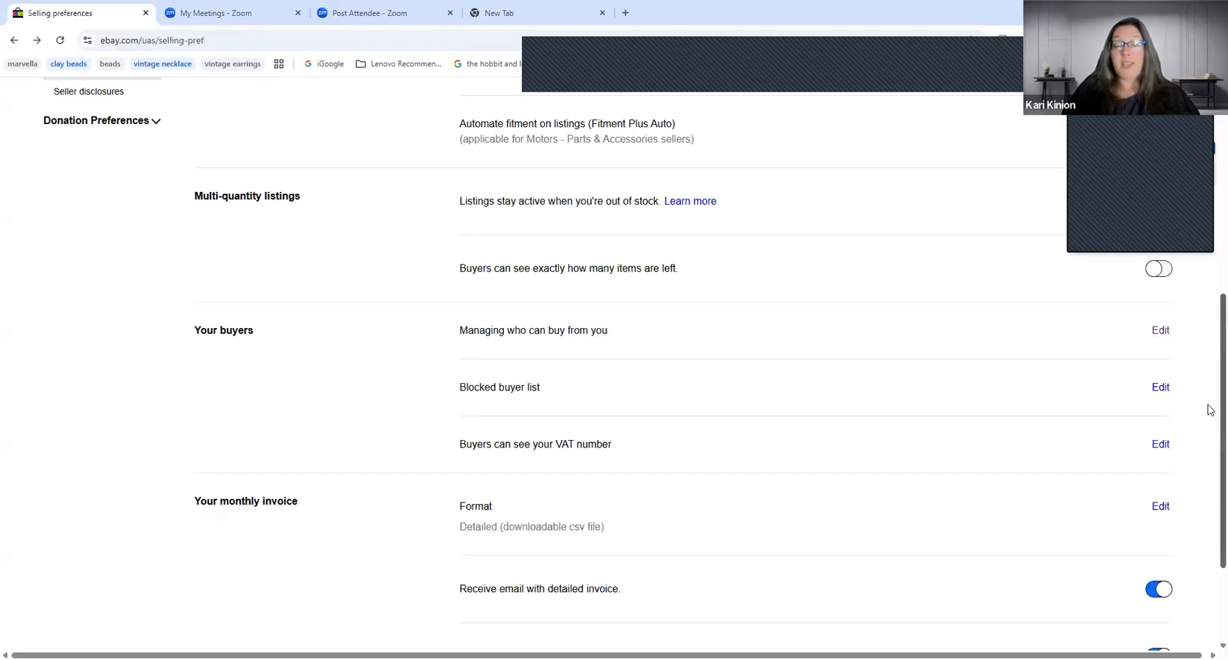
Examine the monthly invoice format, detailed invoice email and account credit options in the selling preferences
scroll(1210, 493, "down", 3)
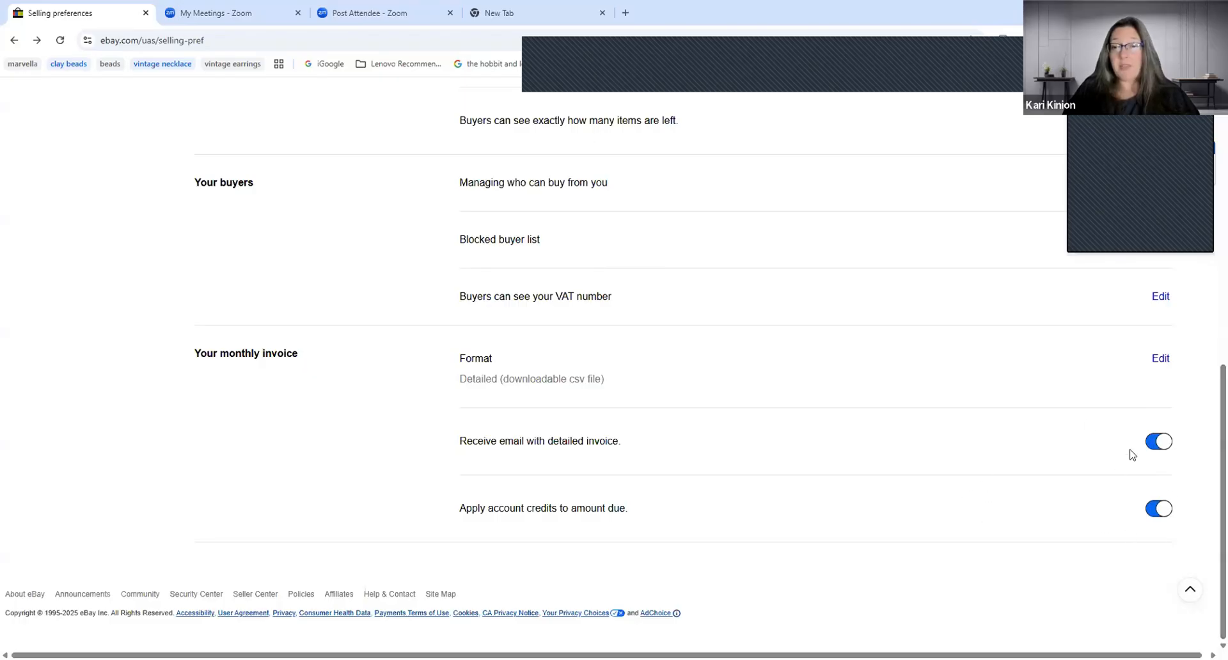
scroll(1211, 462, "up", 1)
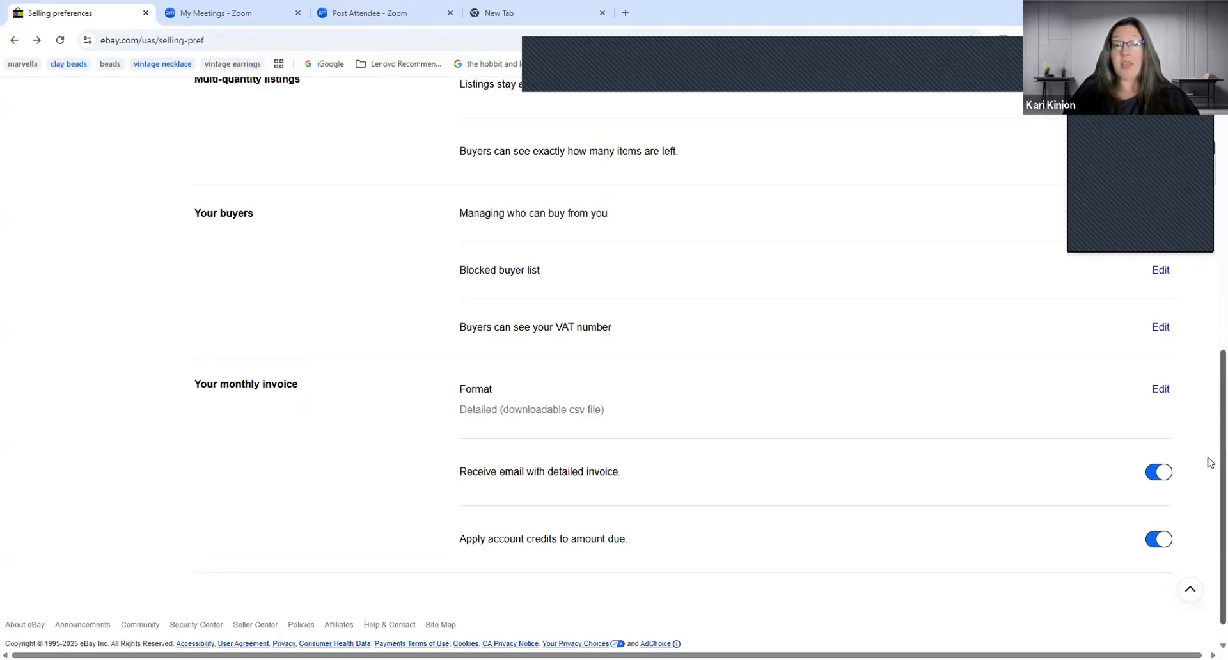
scroll(1209, 413, "up", 8)
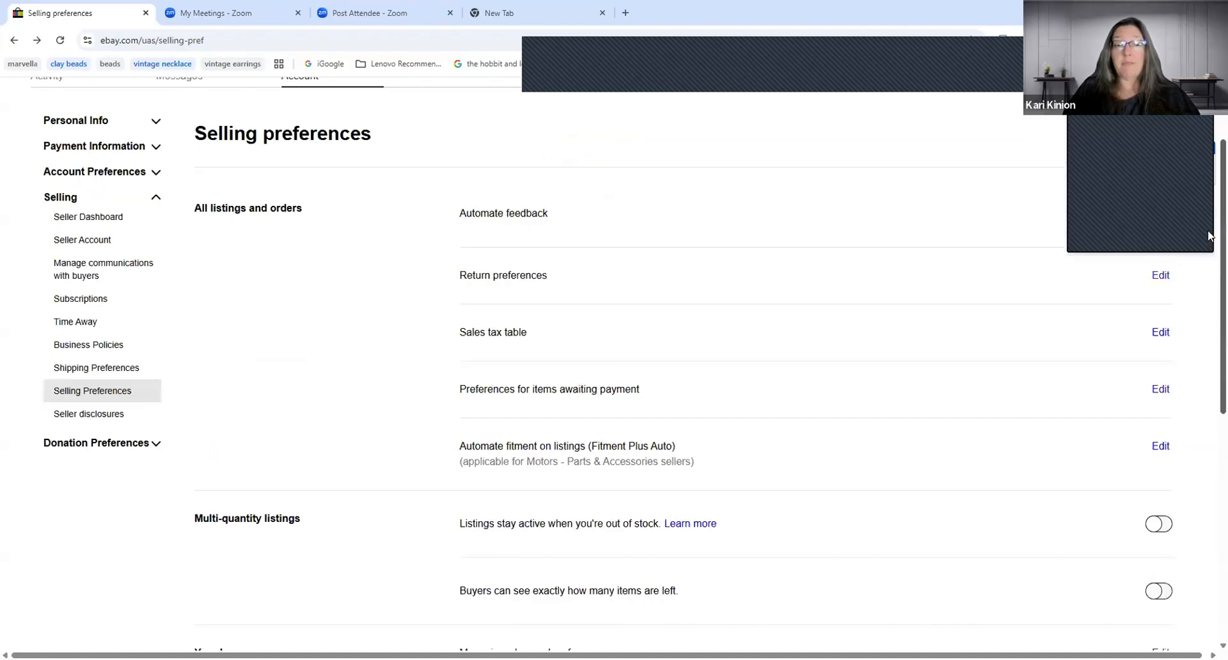
scroll(1210, 211, "up", 1)
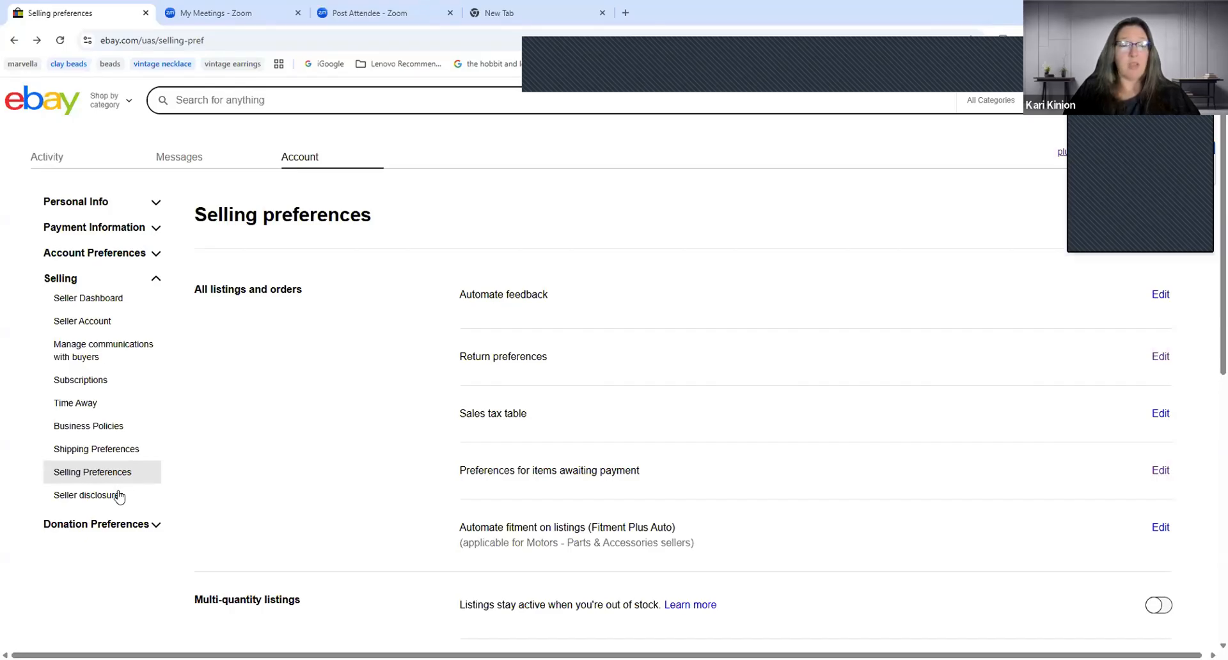
Go back to the active listings in Seller Hub, reopen the selling preferences from there and look over all their sections
left_click(14, 41)
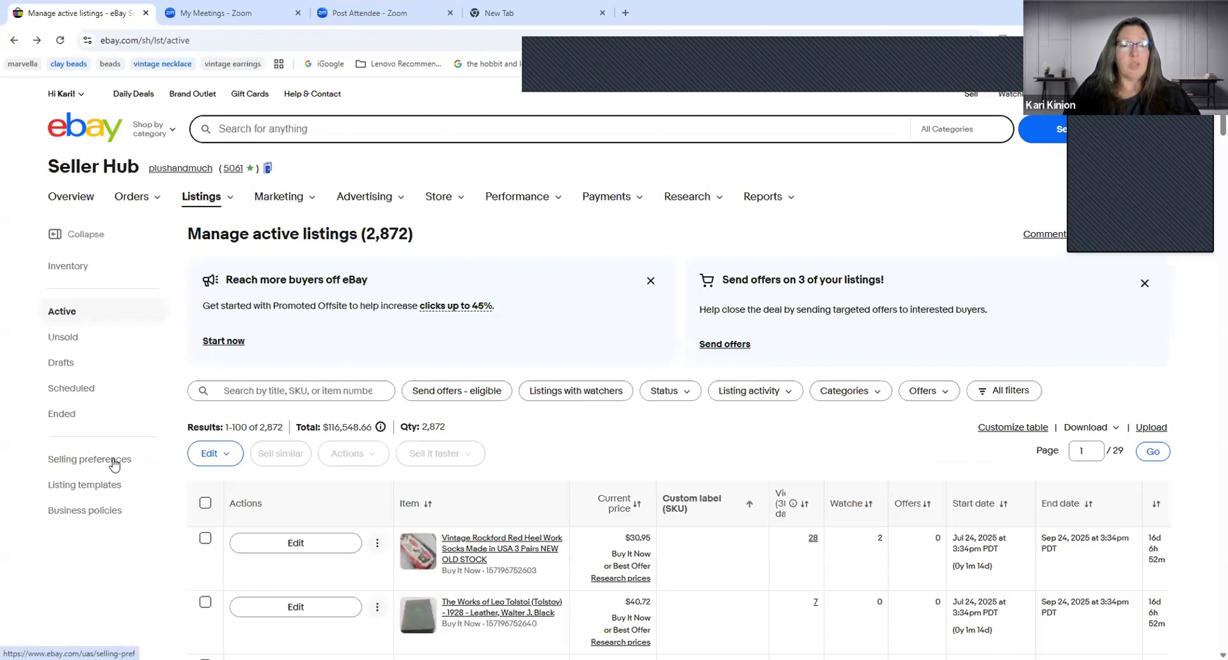
left_click(114, 465)
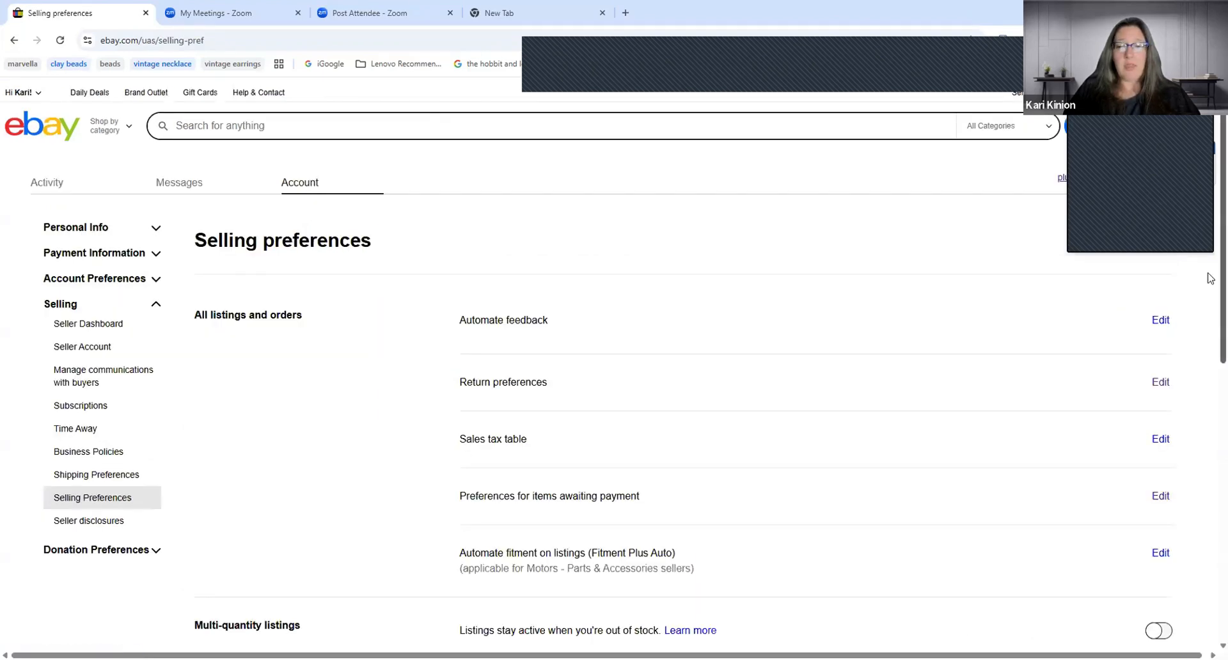
scroll(1210, 279, "down", 9)
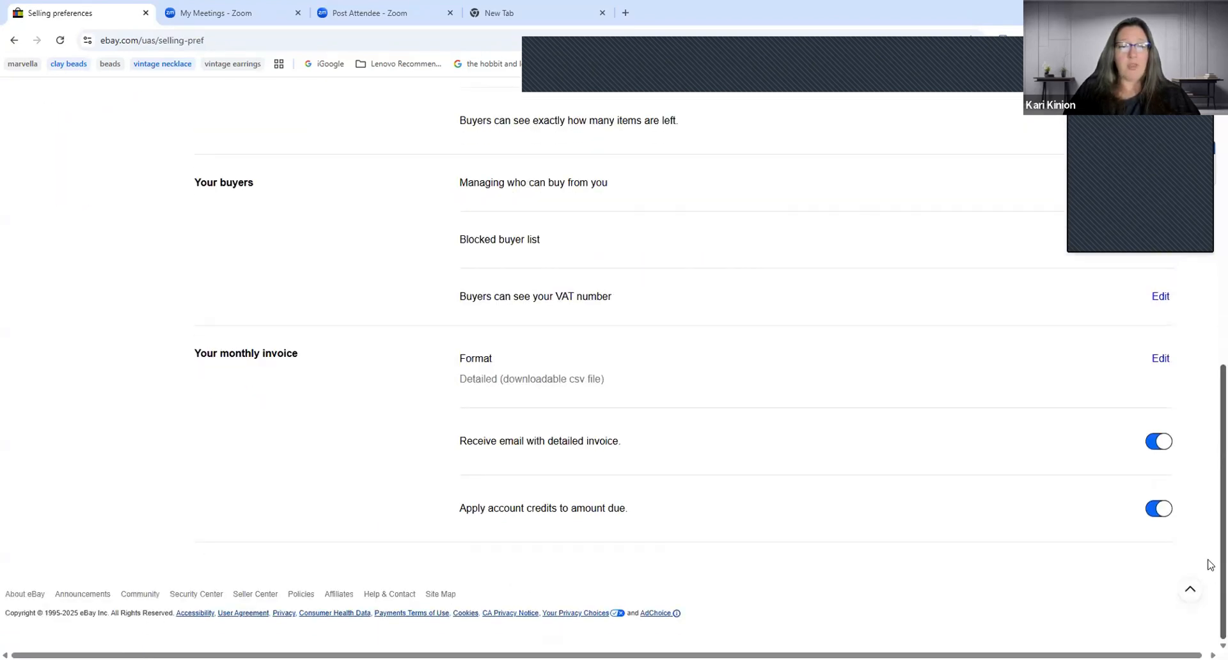
scroll(1206, 564, "up", 6)
scroll(1209, 282, "up", 3)
scroll(713, 400, "down", 1)
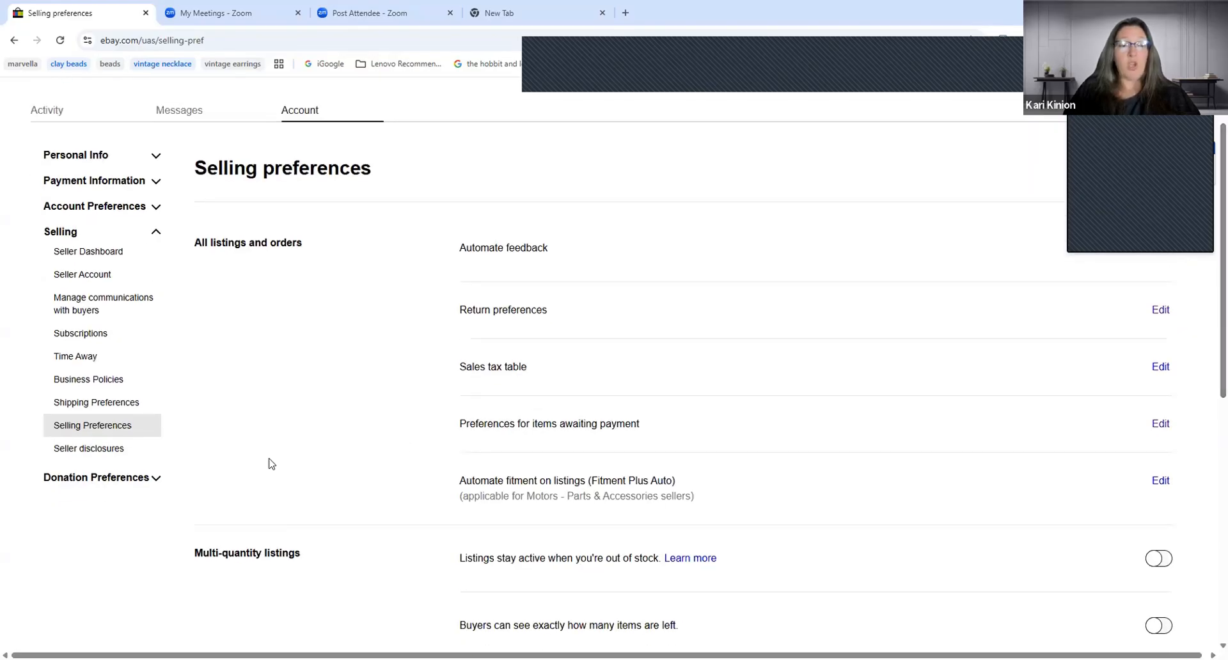
Review the buyer communication settings and the Combined shipping topic of the buyer Q&A, and return to the selling preferences without changes
left_click(83, 309)
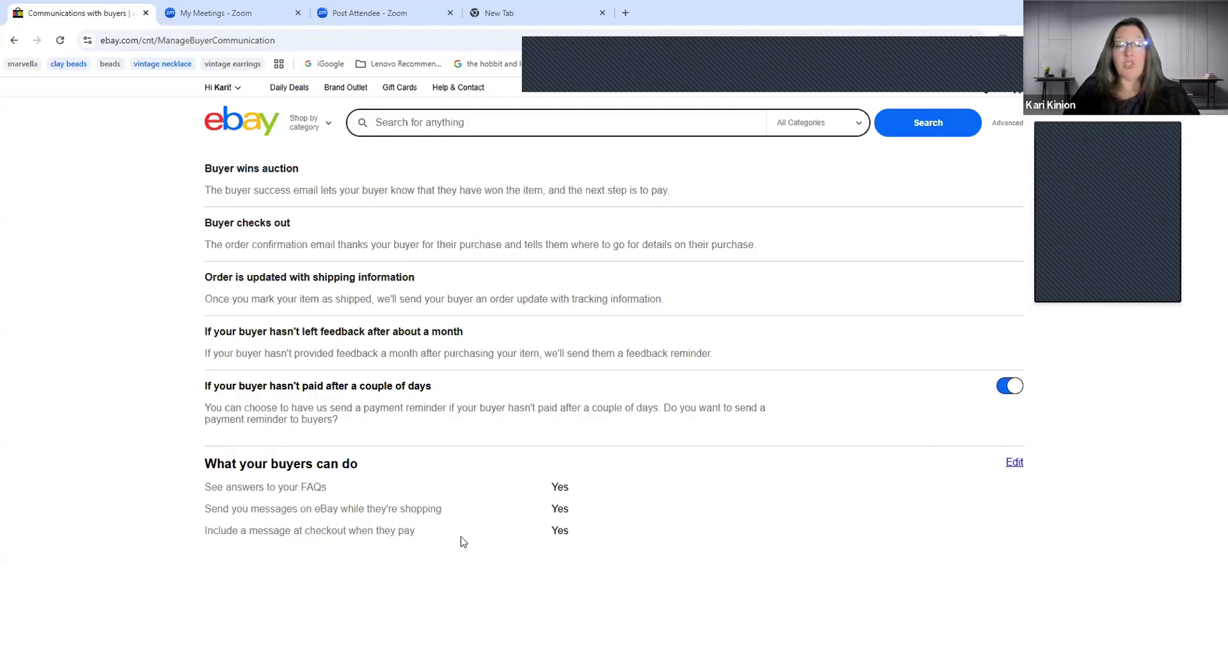
left_click(1015, 463)
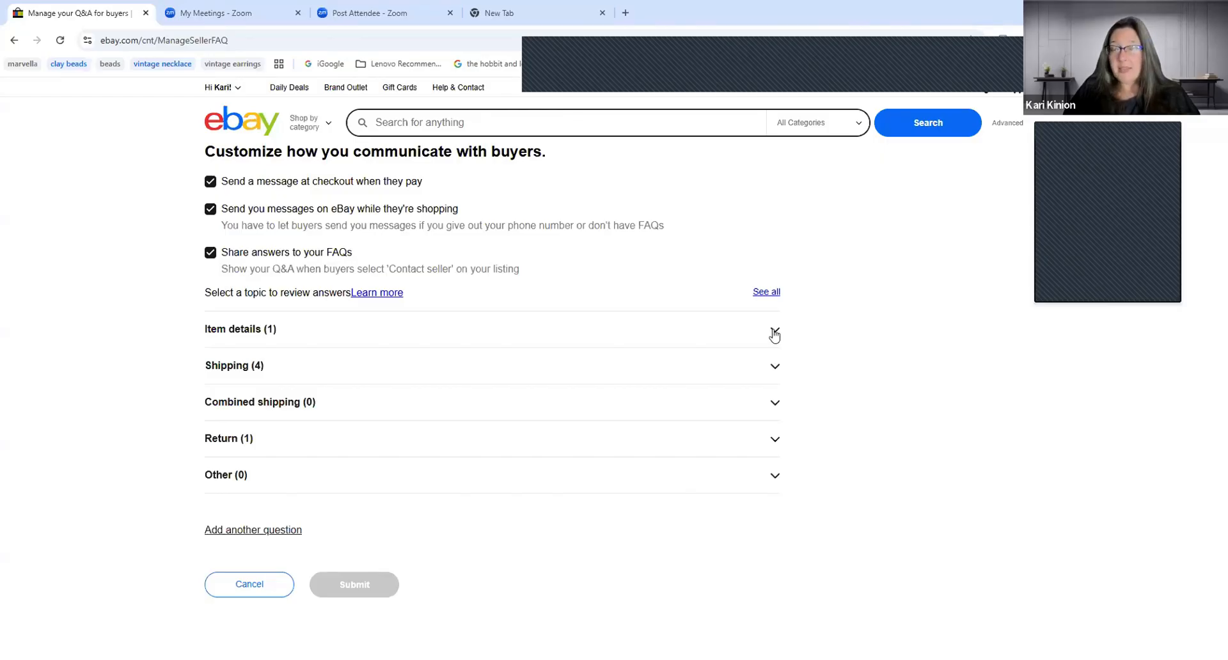
left_click(769, 404)
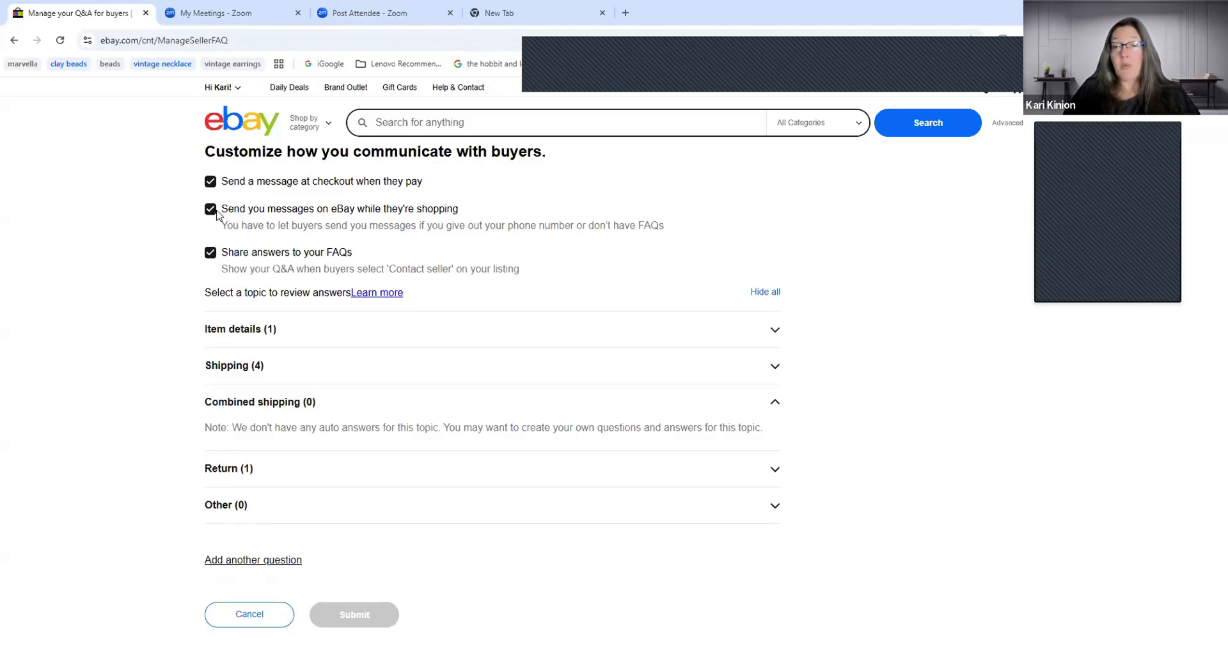
left_click(275, 622)
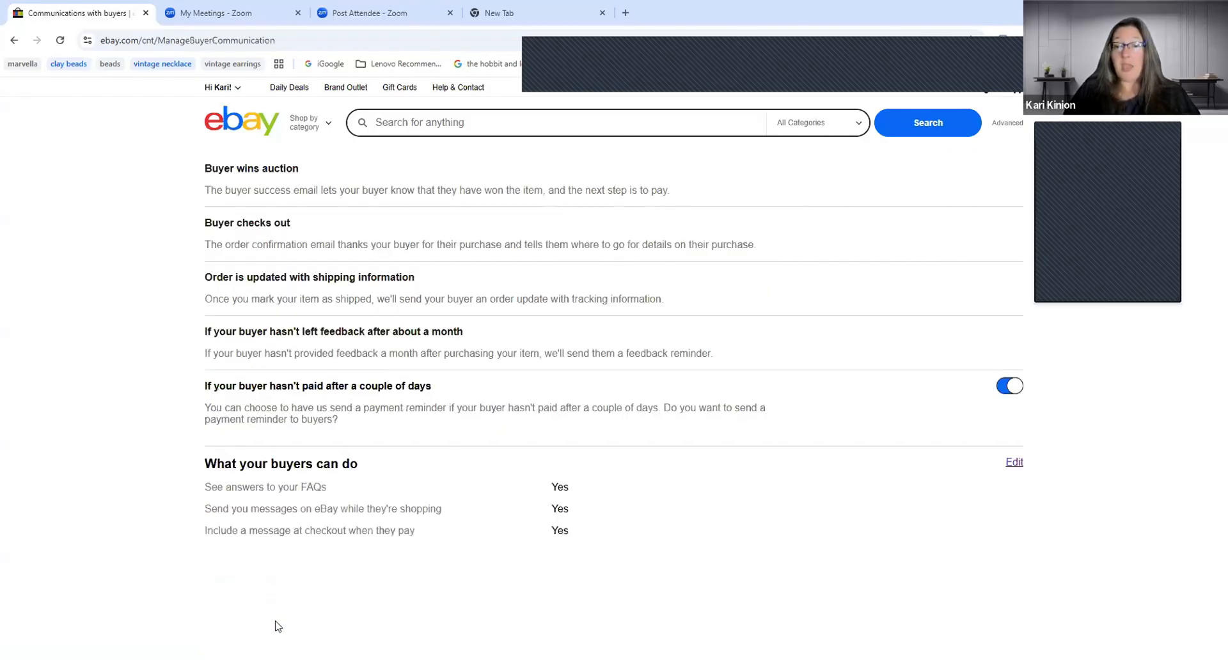
left_click(13, 41)
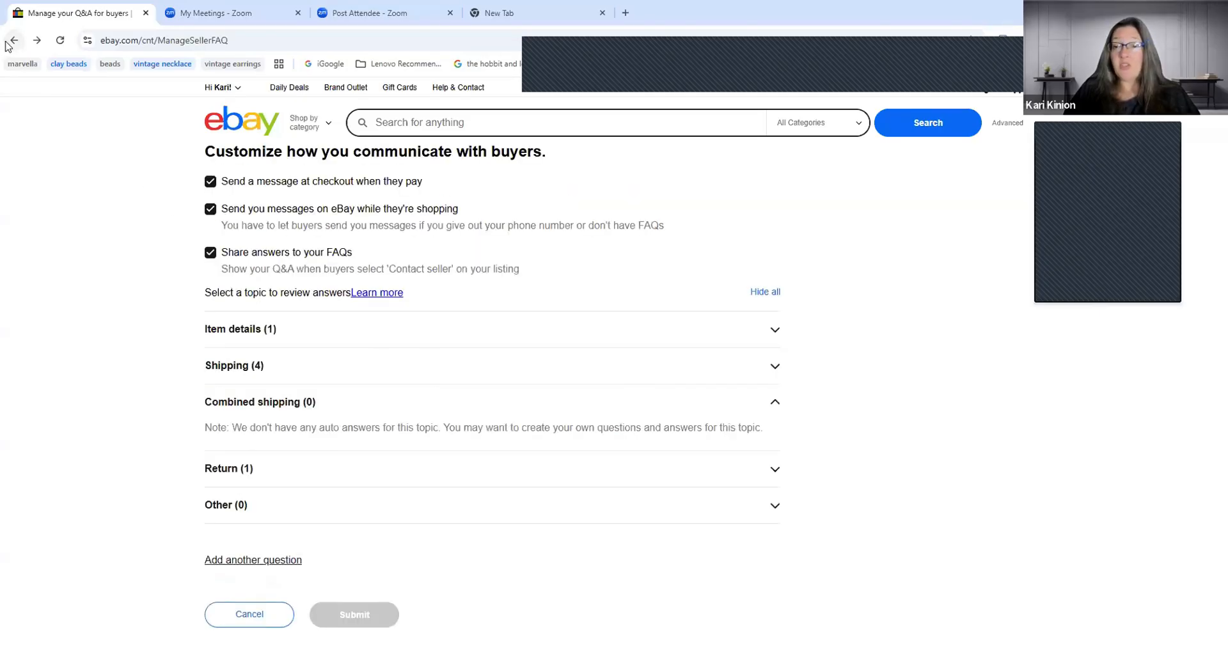
left_click(7, 42)
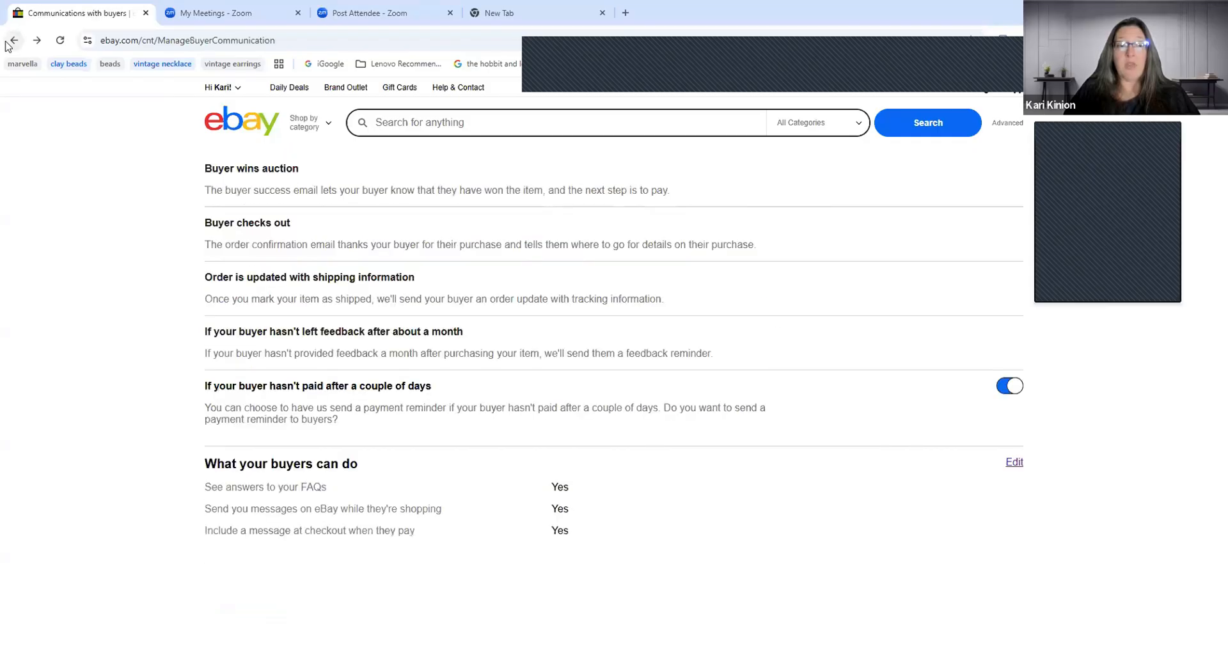
left_click(8, 42)
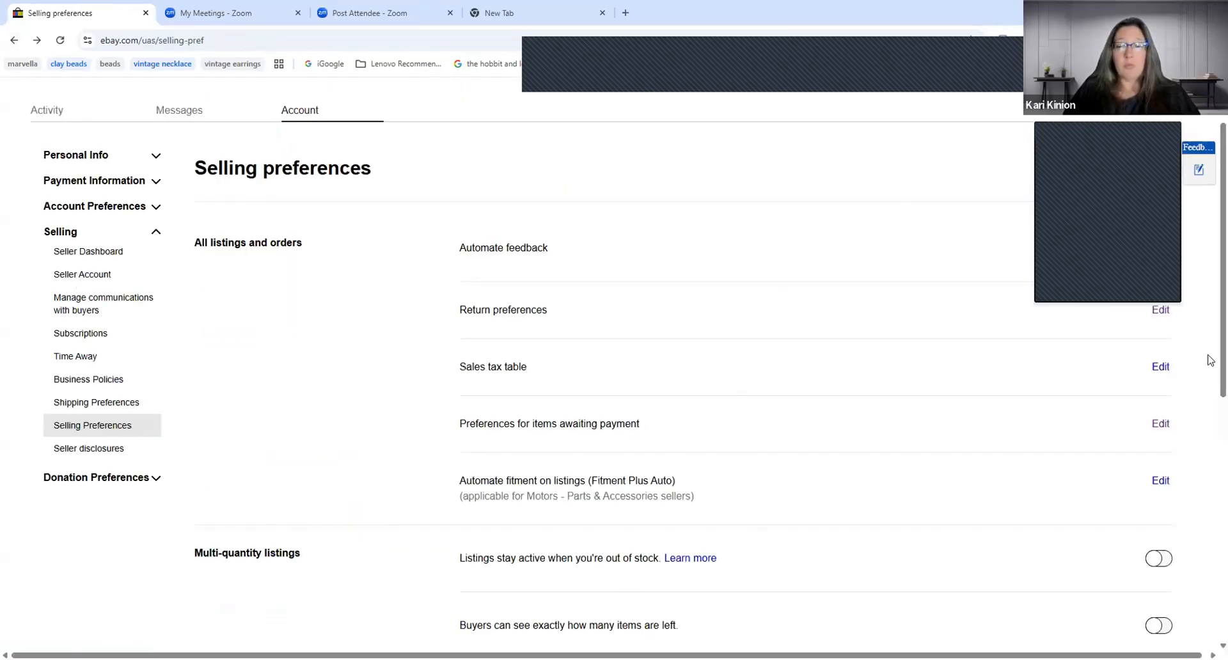
Open the business policies and examine the list of return, payment and shipping policies
scroll(1214, 400, "down", 1)
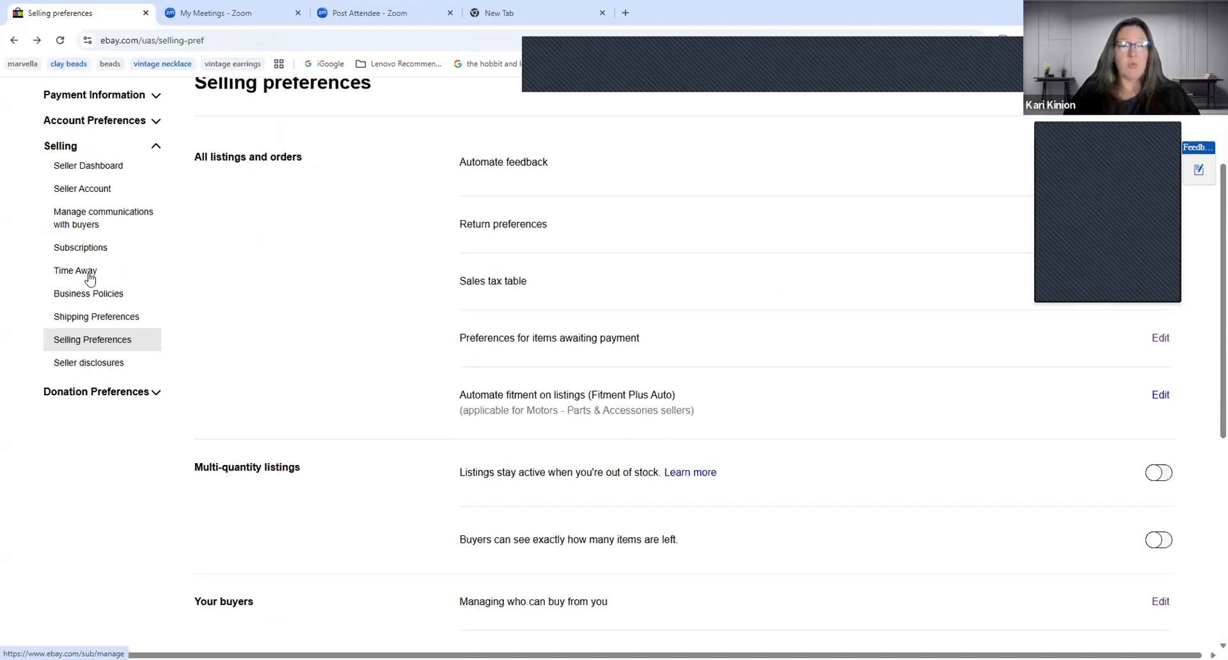
left_click(99, 295)
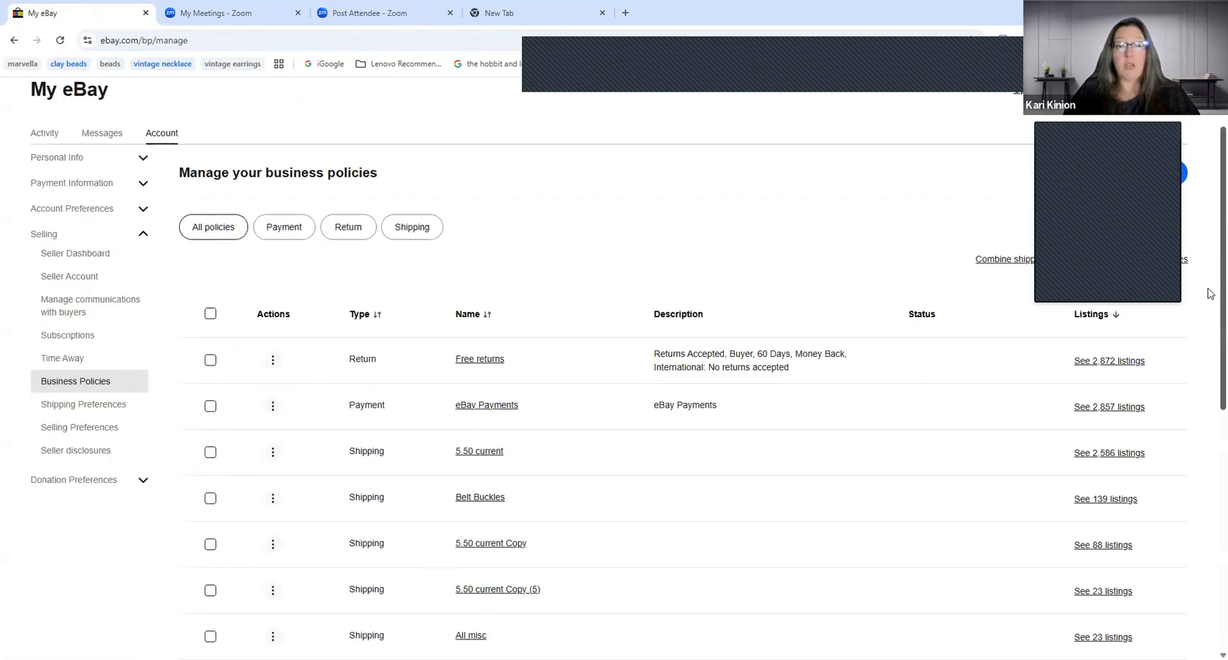
scroll(1209, 317, "down", 2)
scroll(1209, 371, "down", 3)
scroll(1208, 288, "up", 5)
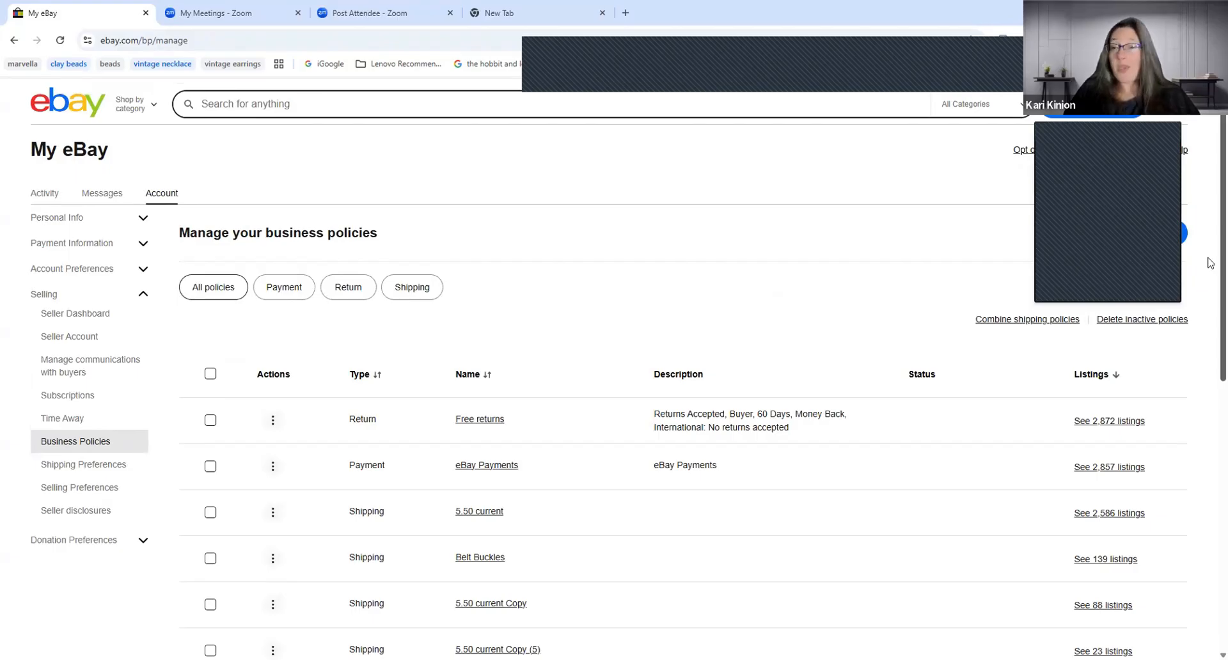
scroll(1211, 263, "down", 3)
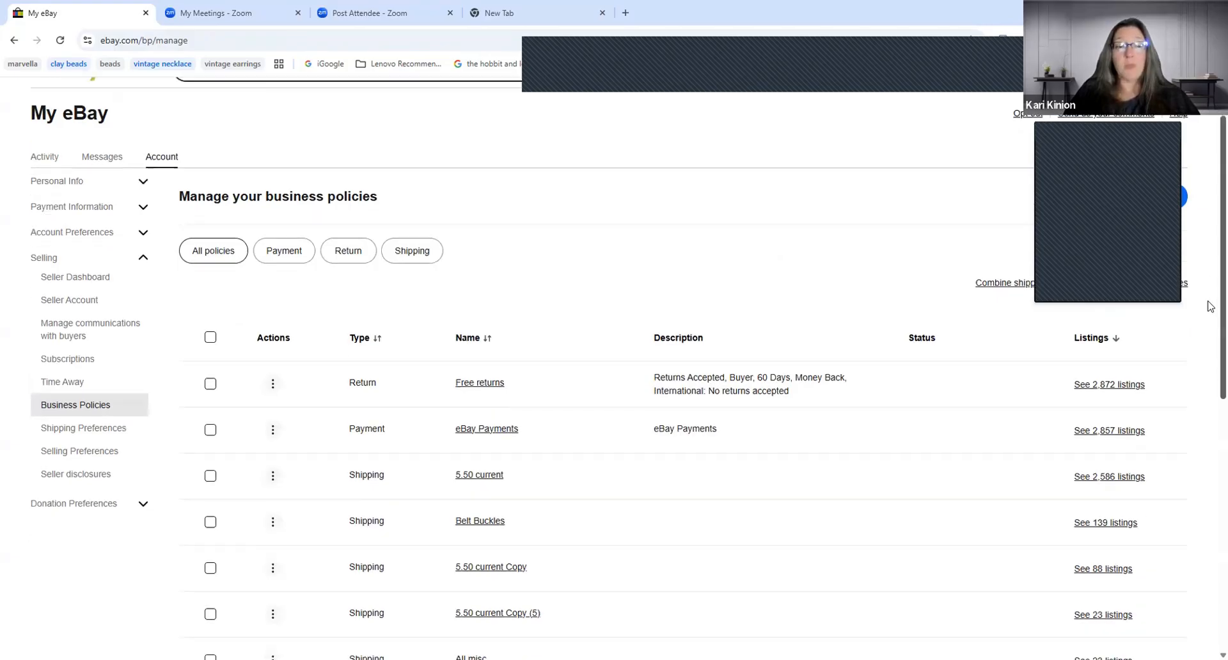
scroll(1211, 452, "down", 3)
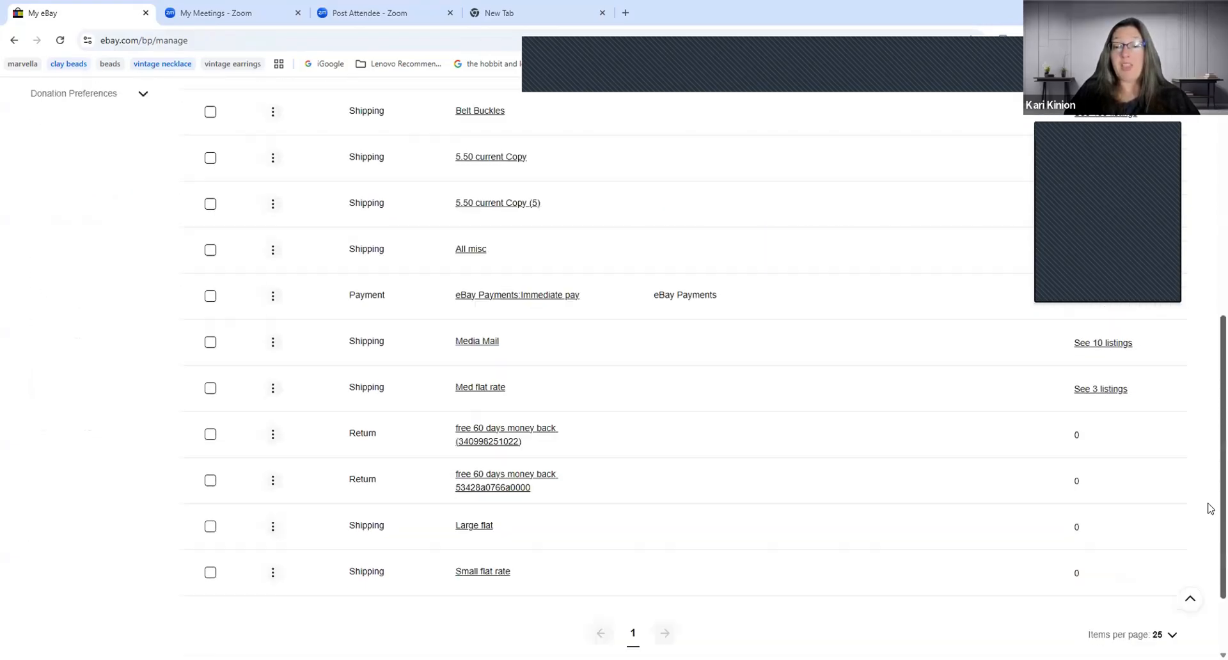
scroll(1209, 422, "up", 3)
scroll(1211, 368, "up", 1)
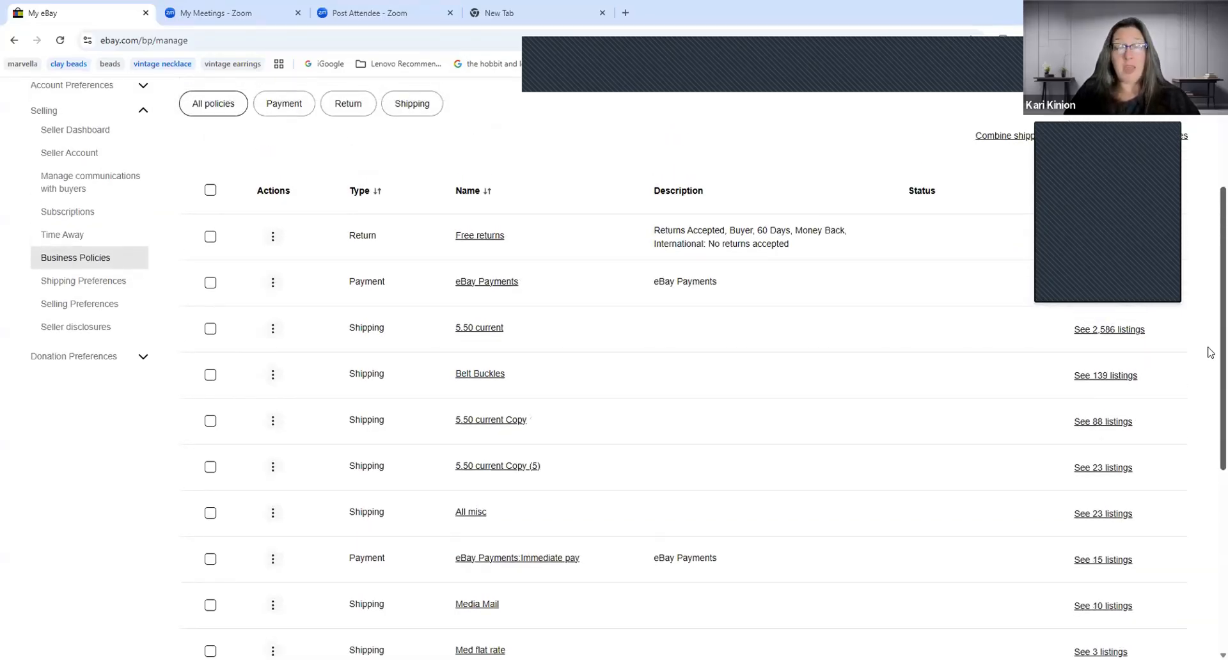
scroll(1211, 352, "up", 1)
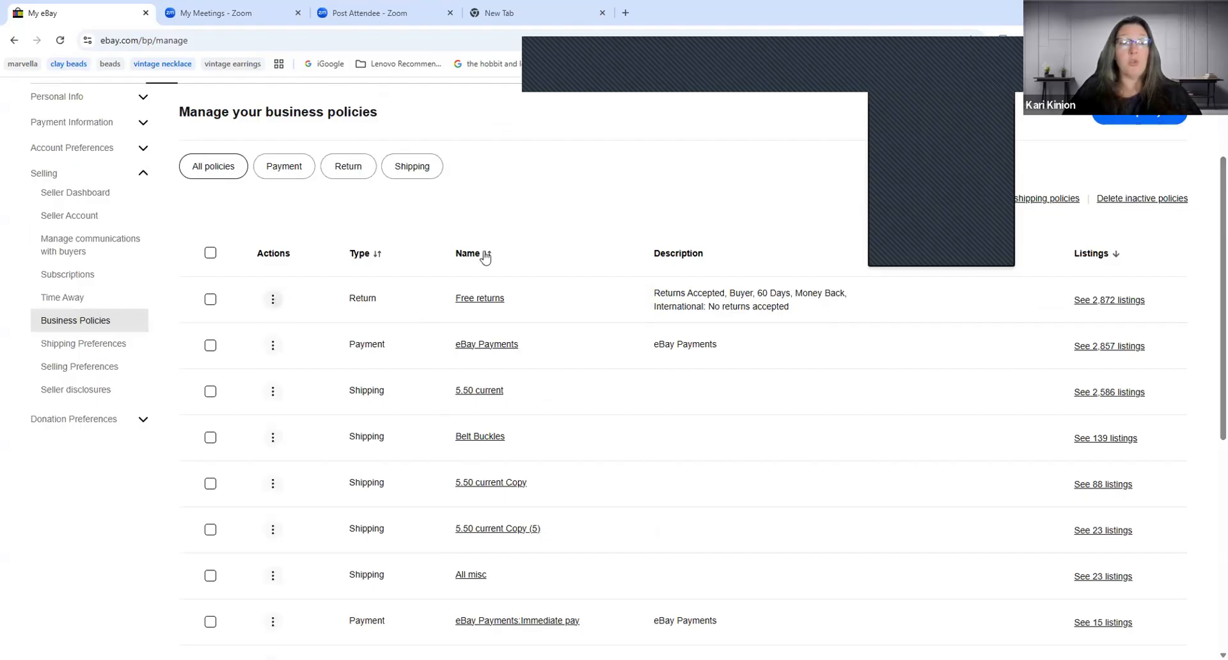
Start a new return policy, review its domestic and international return options, and open the details on return policies and Top Rated Seller Benefits
left_click(1124, 122)
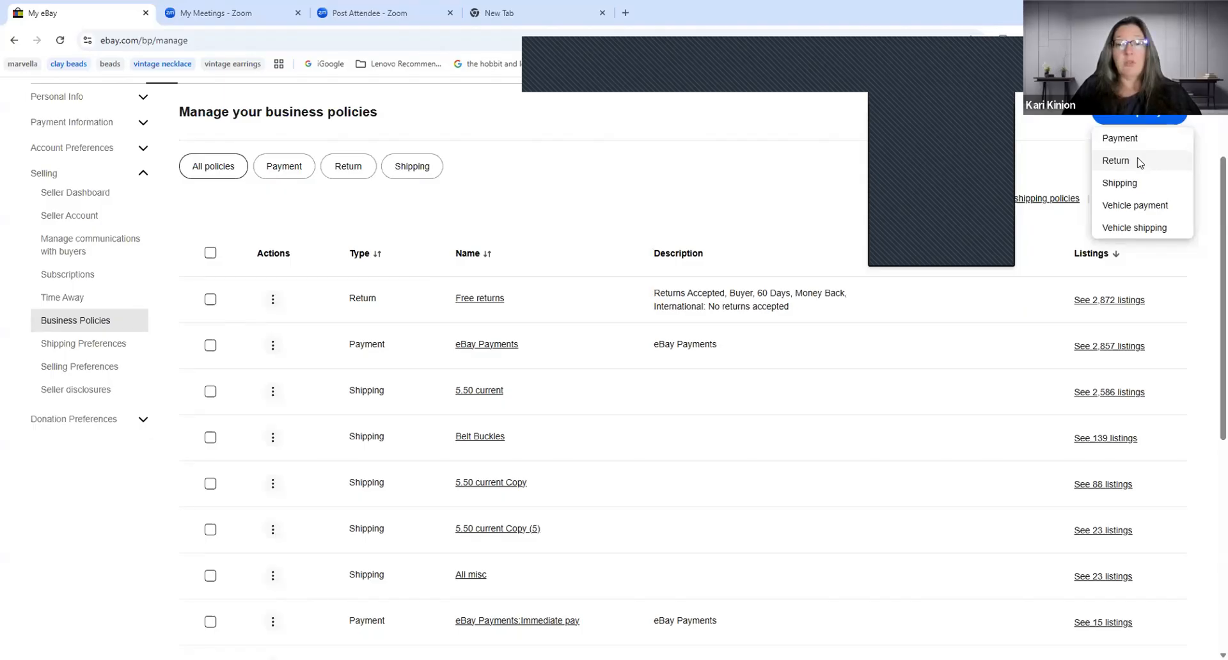
left_click(1117, 164)
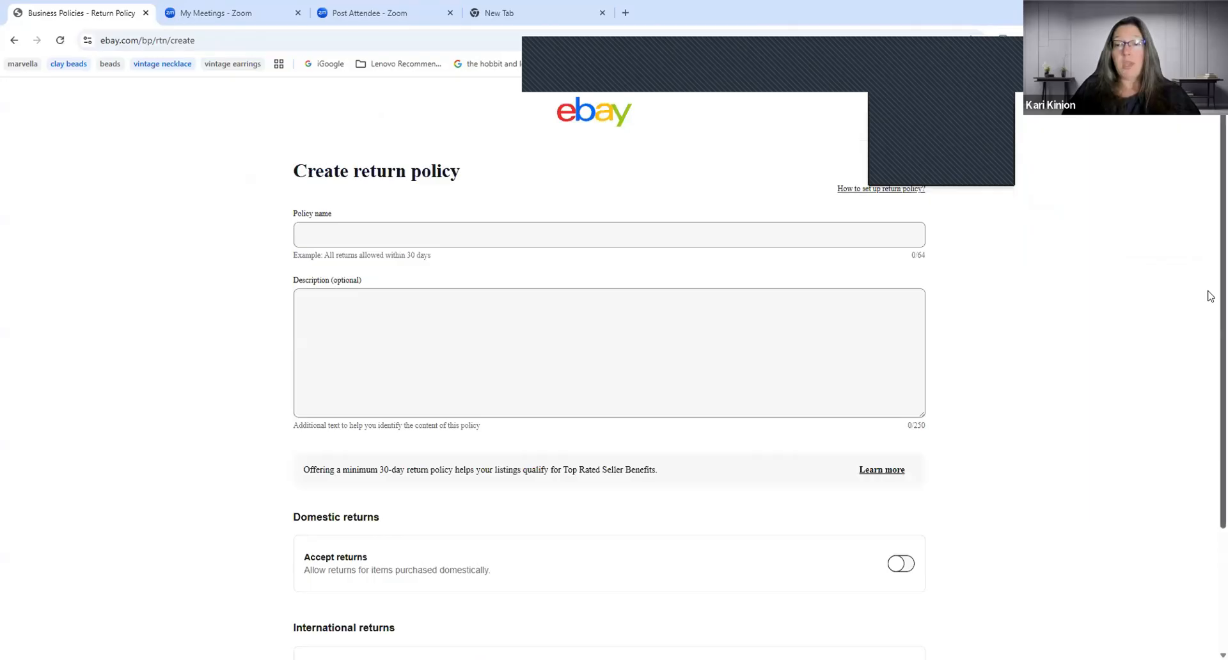
scroll(1210, 363, "down", 2)
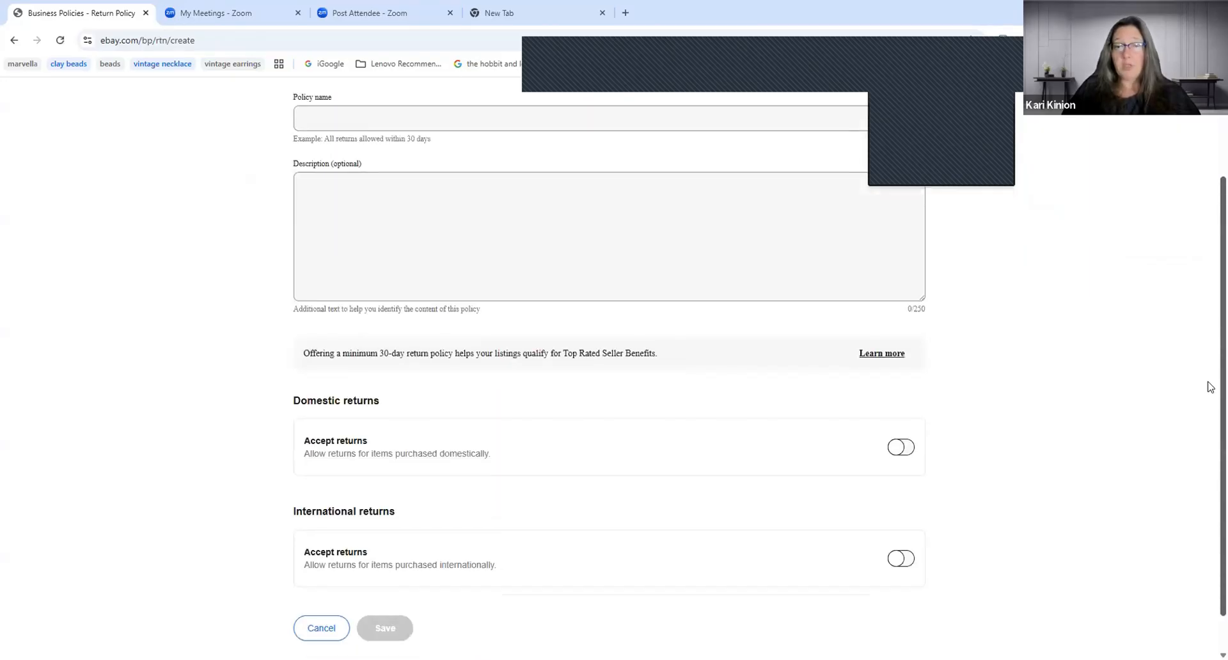
scroll(578, 375, "down", 1)
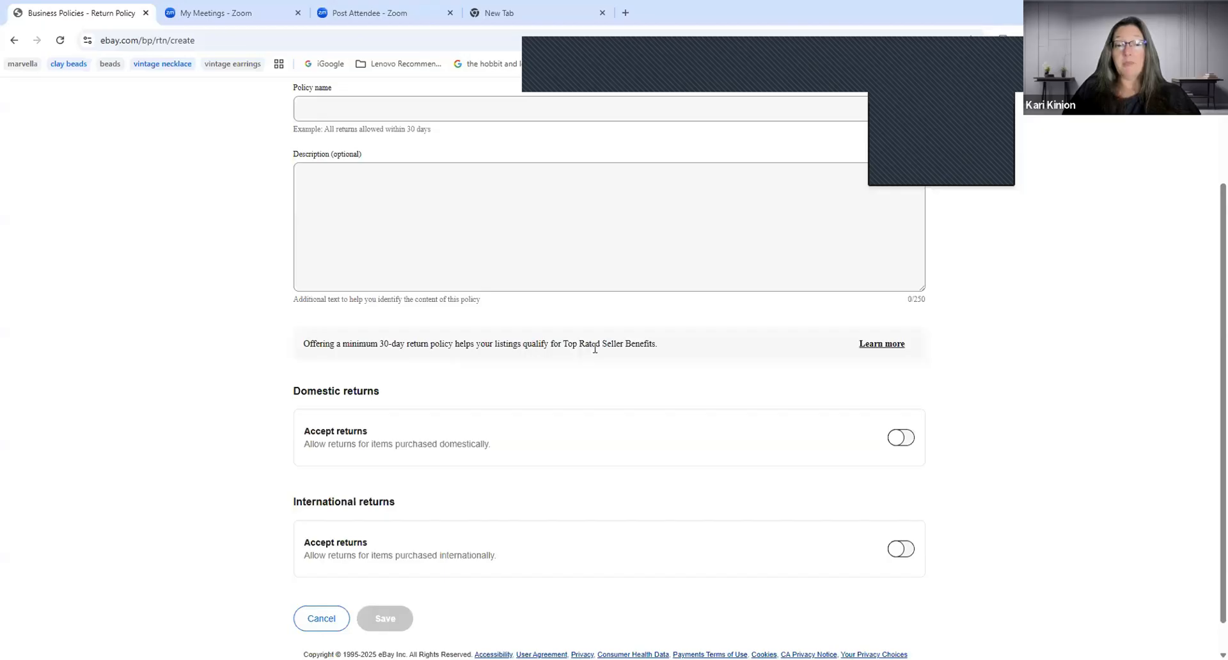
left_click(880, 346)
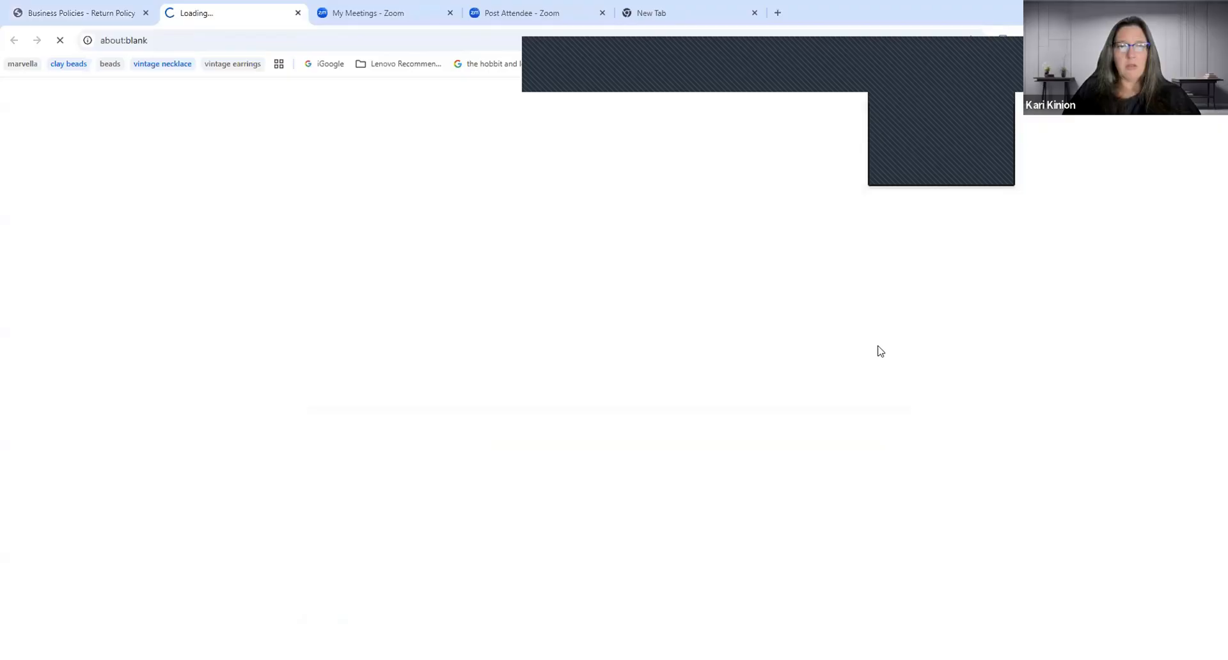
Go back to the new return policy, accept domestic returns, and review the available return periods
left_click(100, 13)
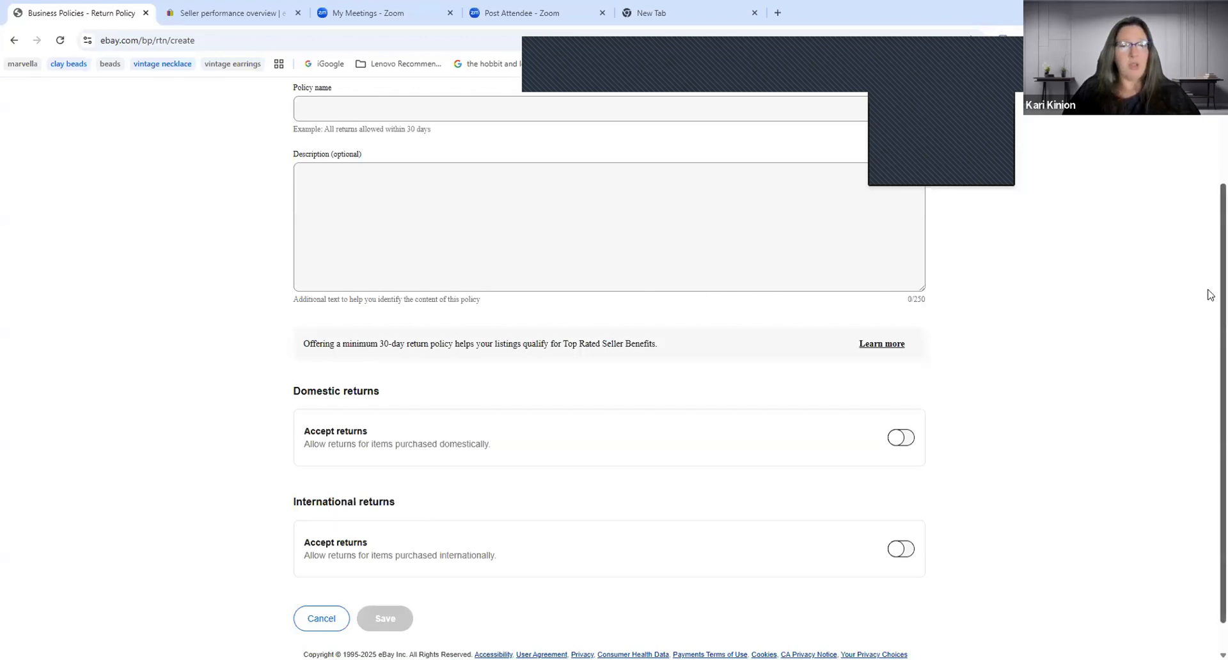
scroll(1209, 343, "down", 1)
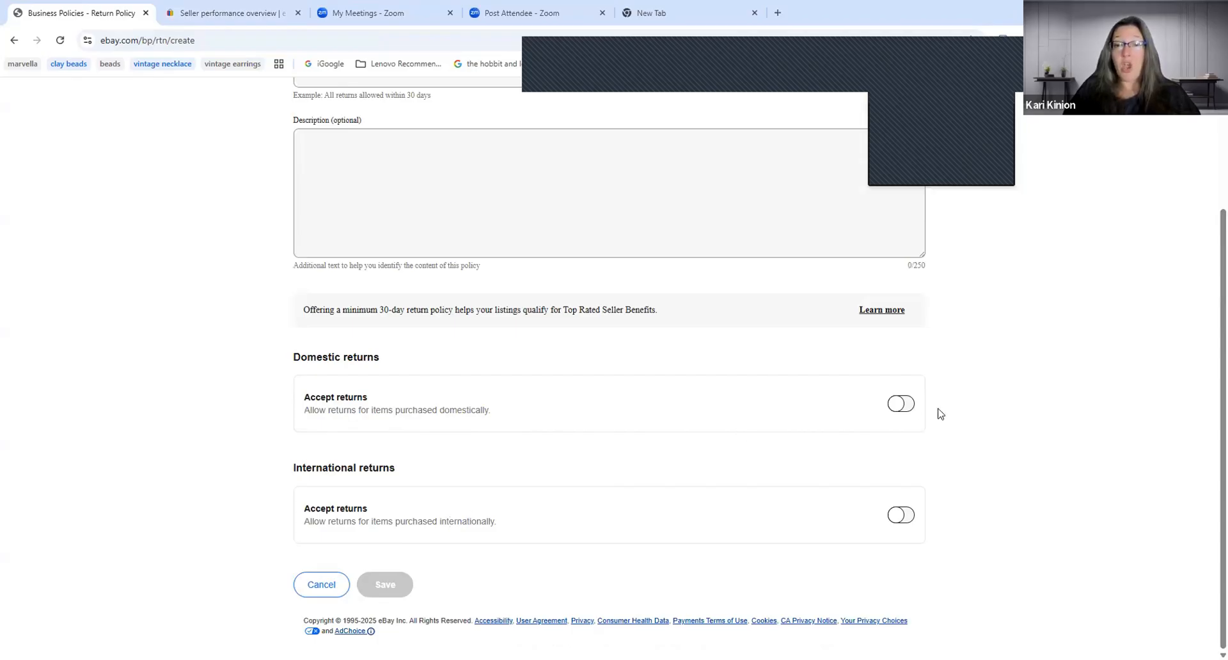
left_click(900, 404)
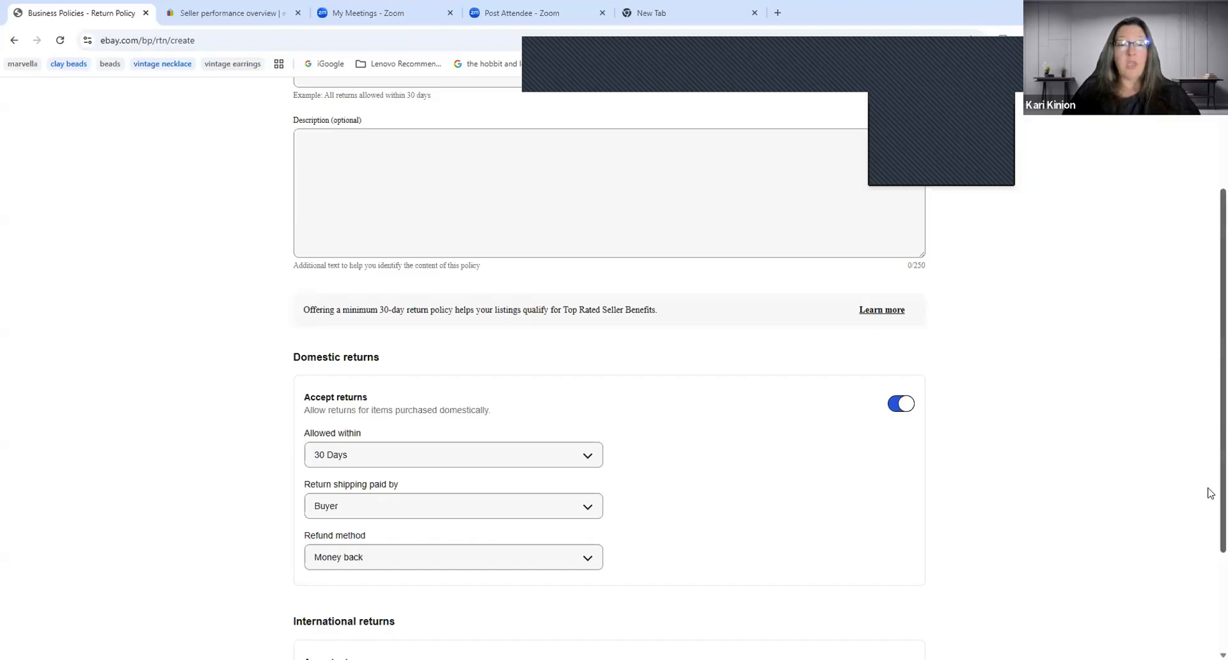
scroll(798, 425, "down", 2)
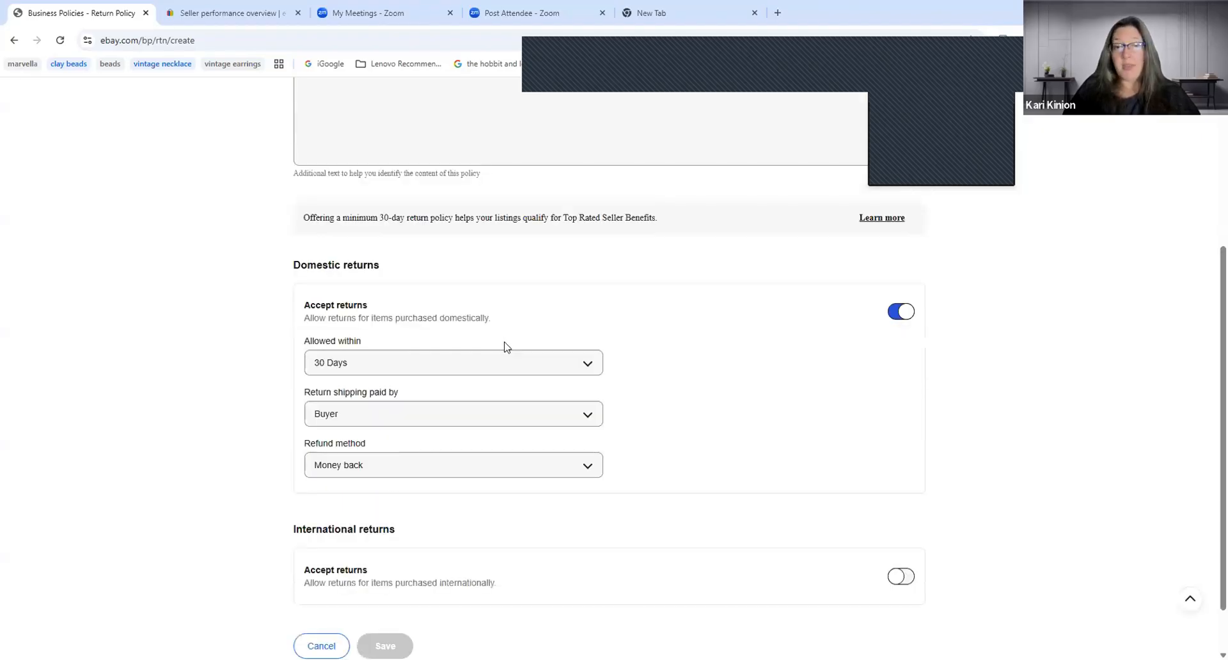
left_click(545, 366)
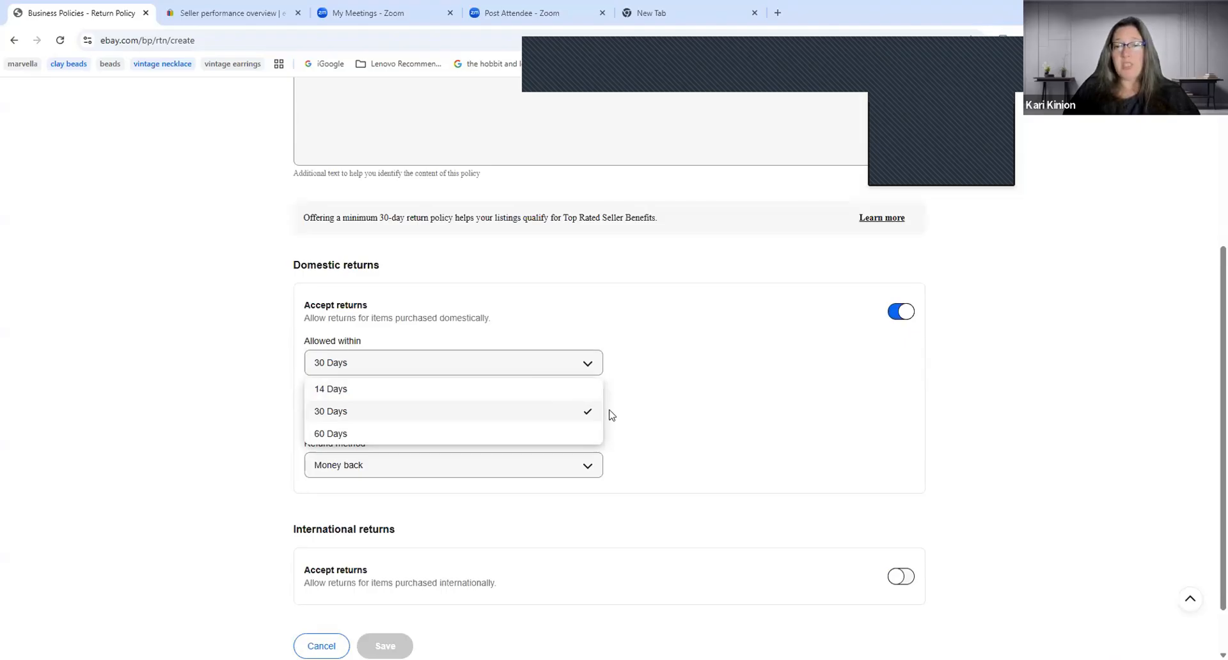
left_click(663, 407)
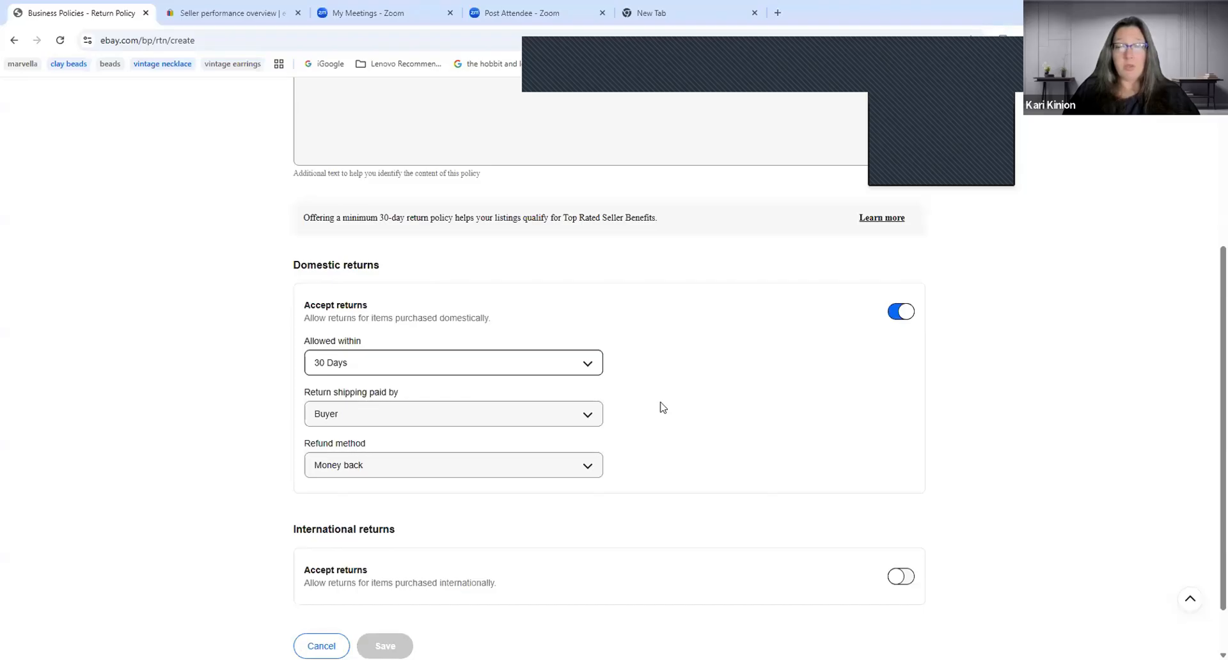
Review the refund method and return shipping payer options for domestic returns, and cancel the new return policy
left_click(578, 469)
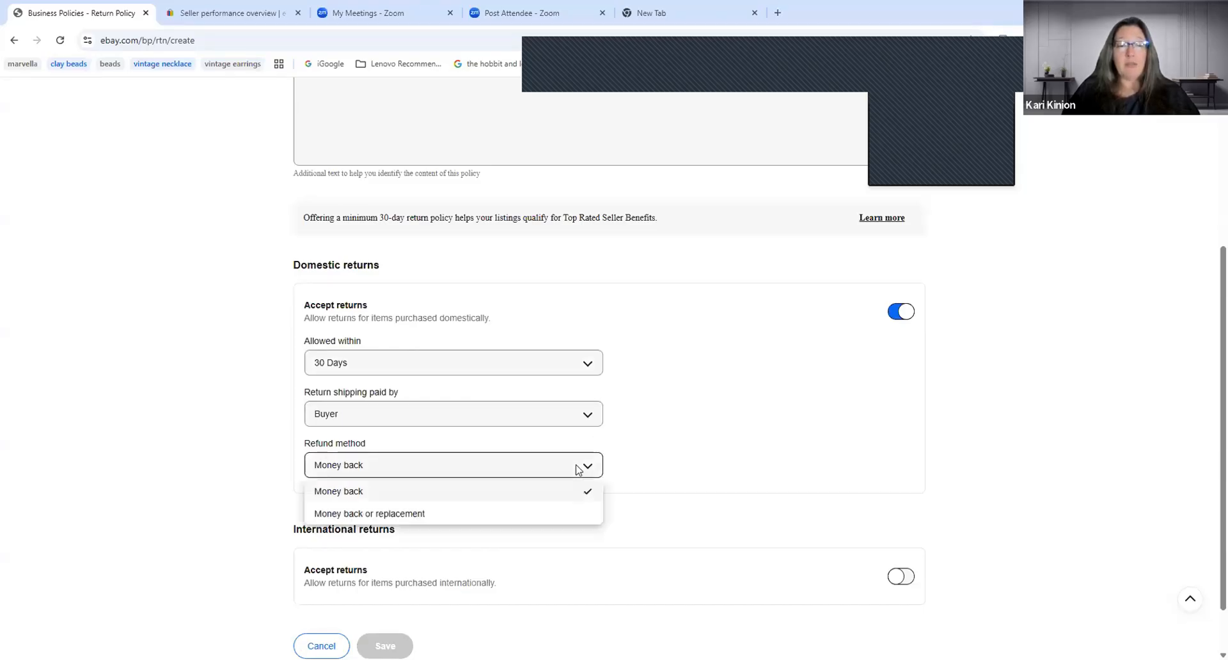
left_click(664, 463)
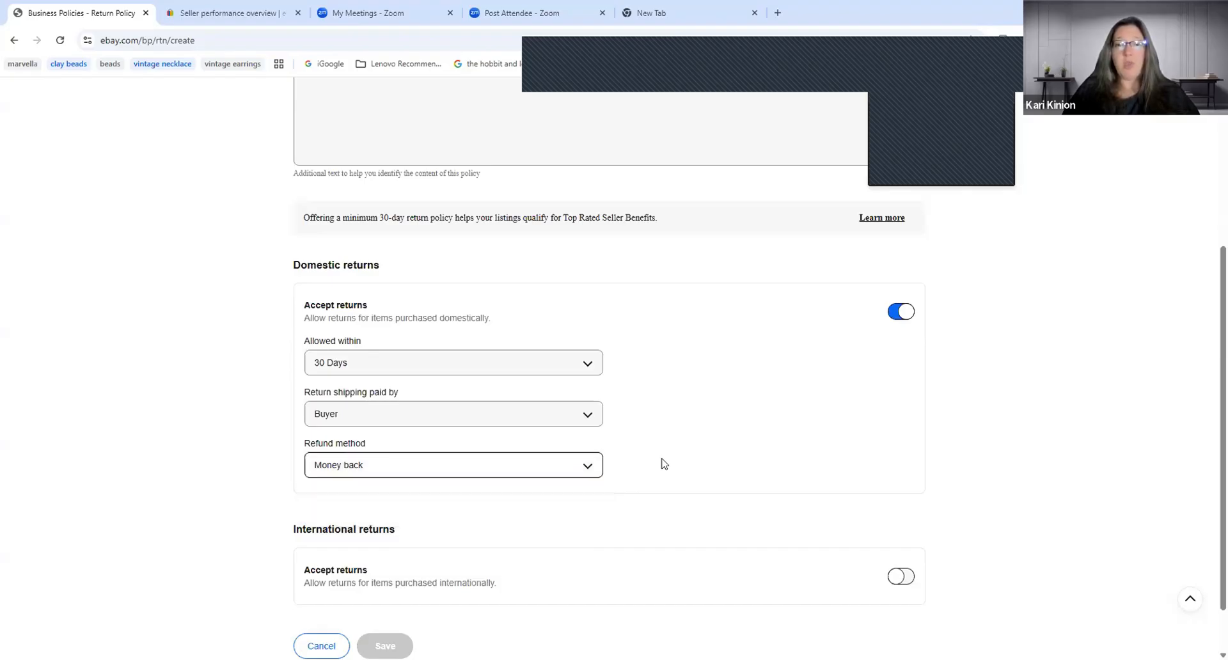
left_click(526, 423)
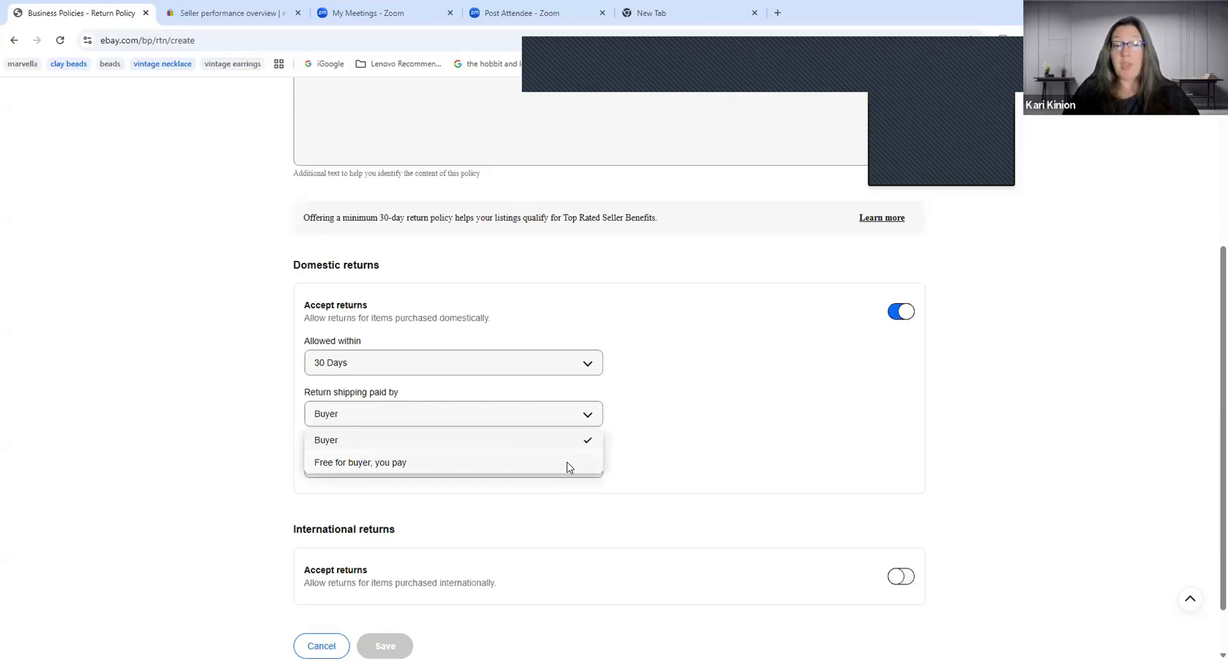
left_click(653, 408)
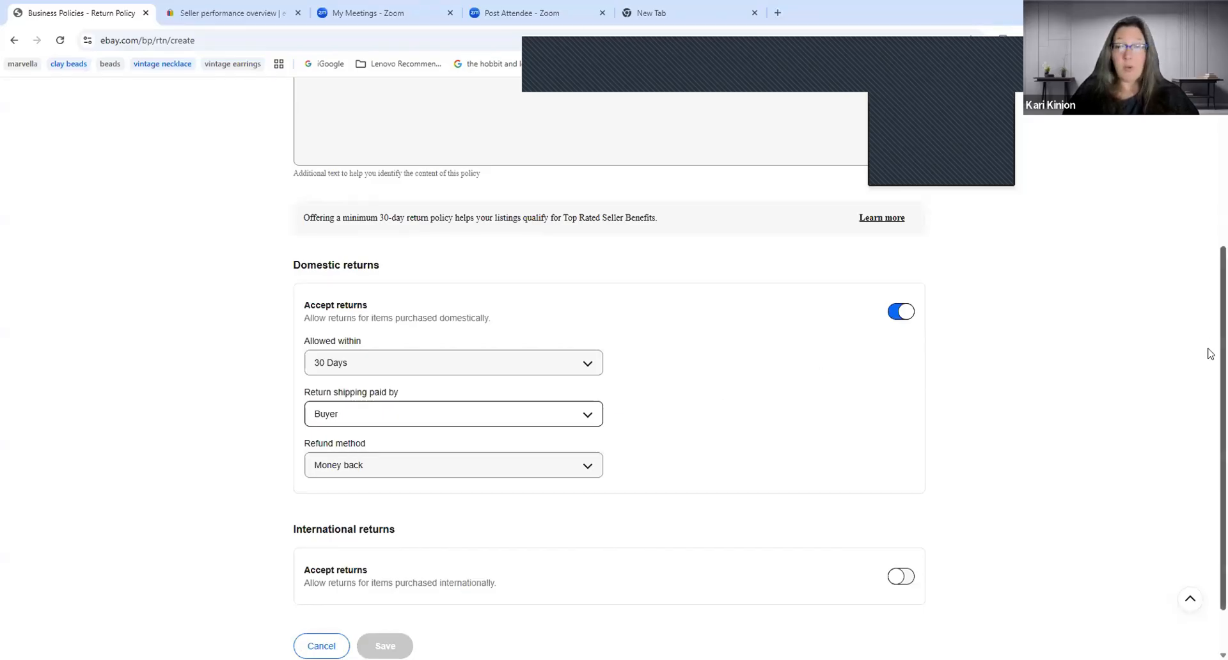
scroll(1209, 365, "down", 1)
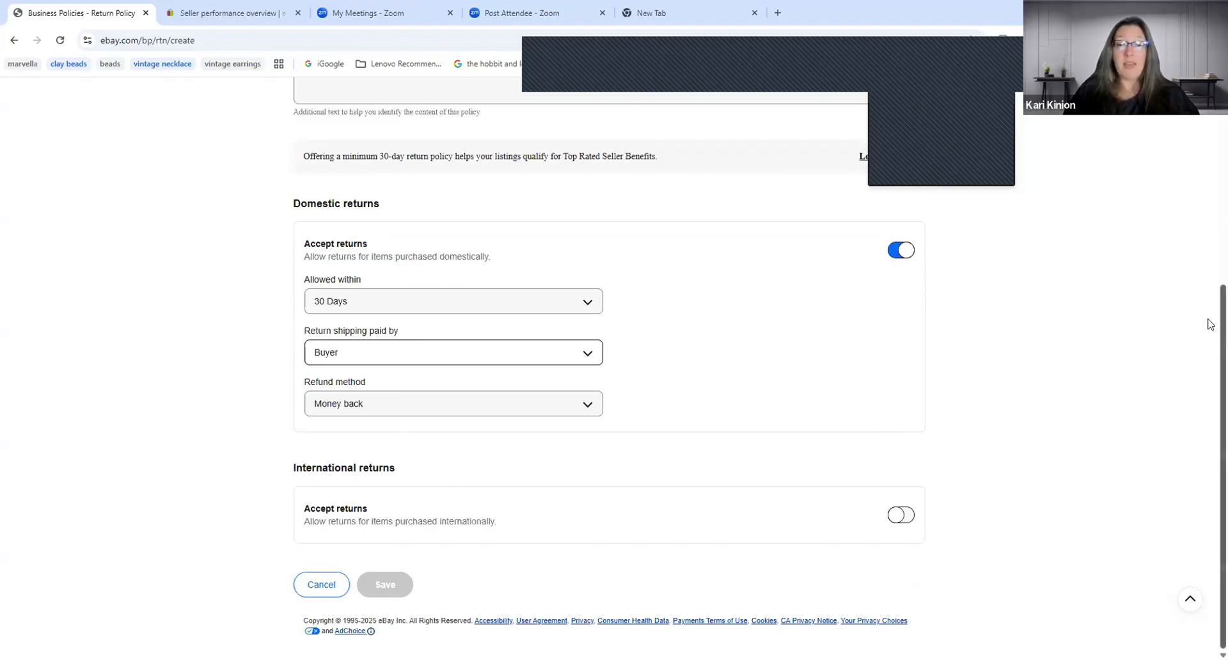
left_click(311, 590)
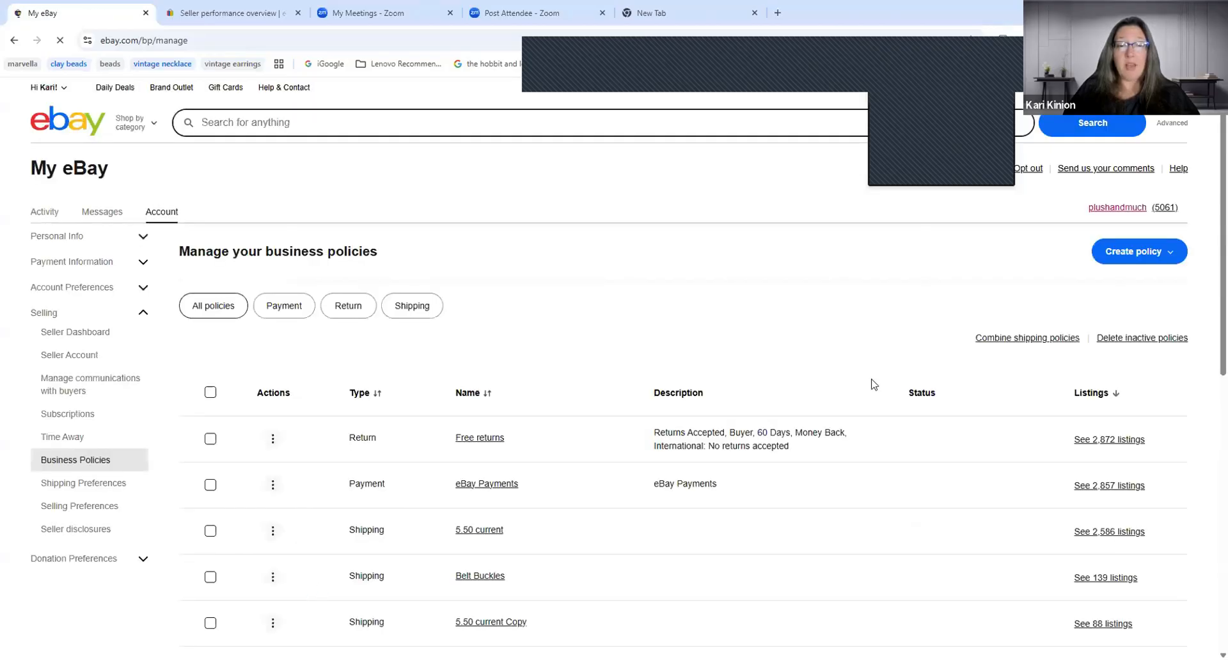
Start a new payment policy, review its eBay-managed and offline payment options, and cancel it
scroll(1209, 327, "down", 1)
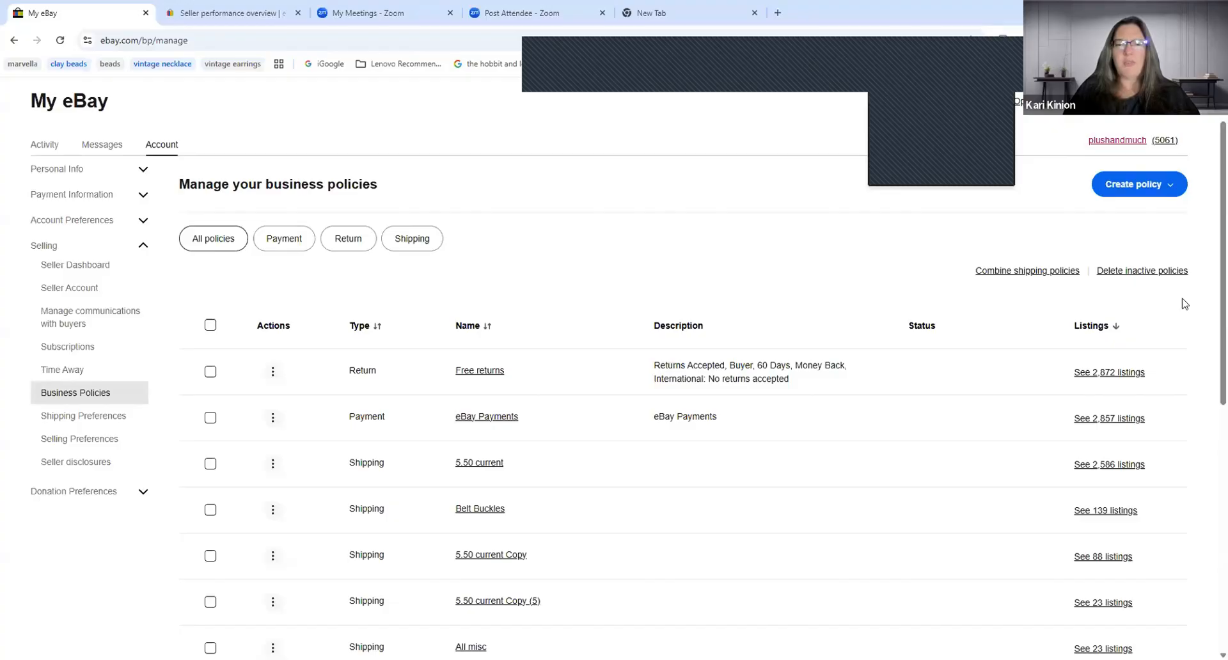
left_click(1149, 186)
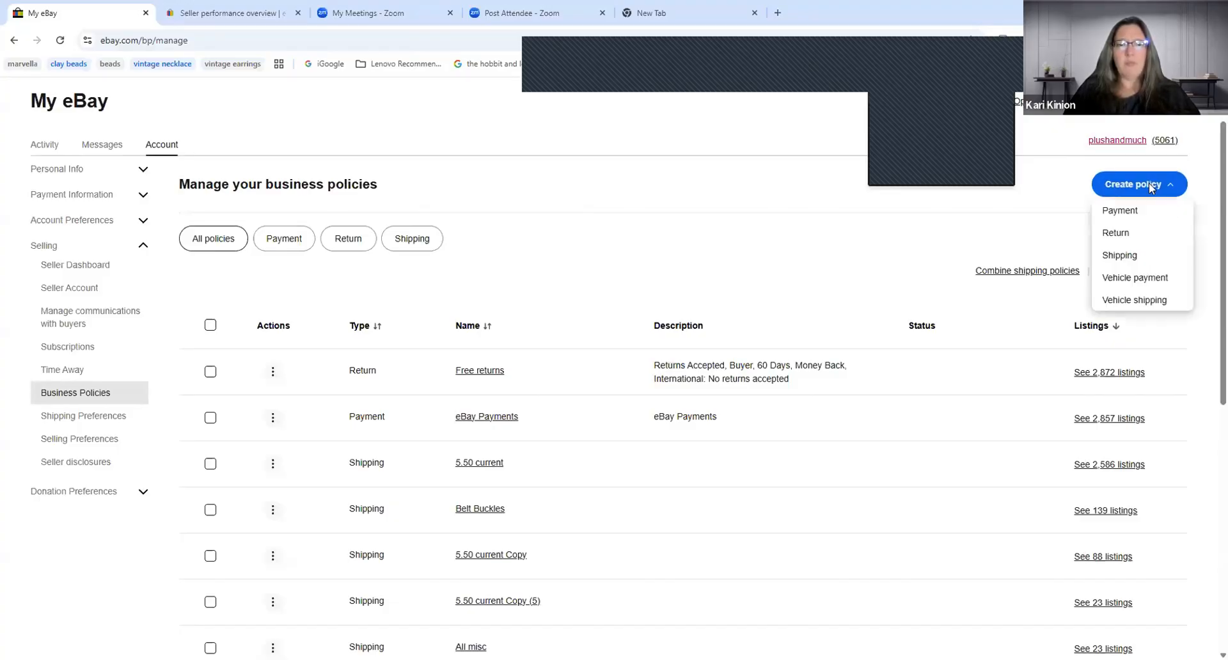
left_click(1127, 214)
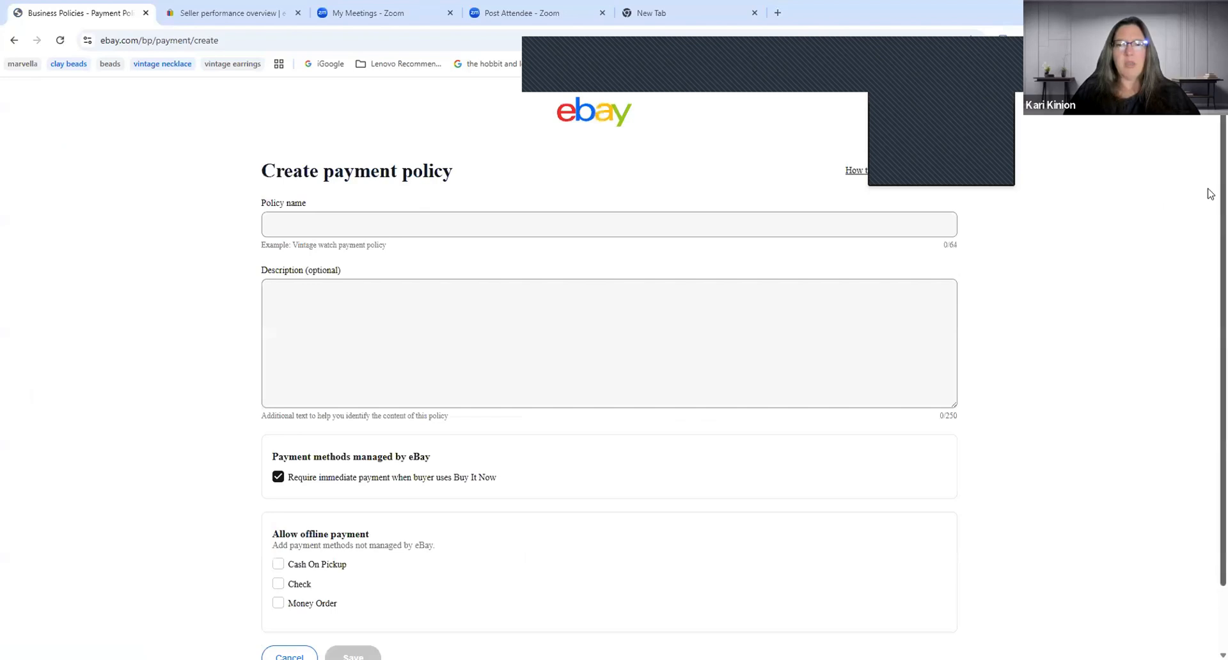
scroll(931, 371, "down", 1)
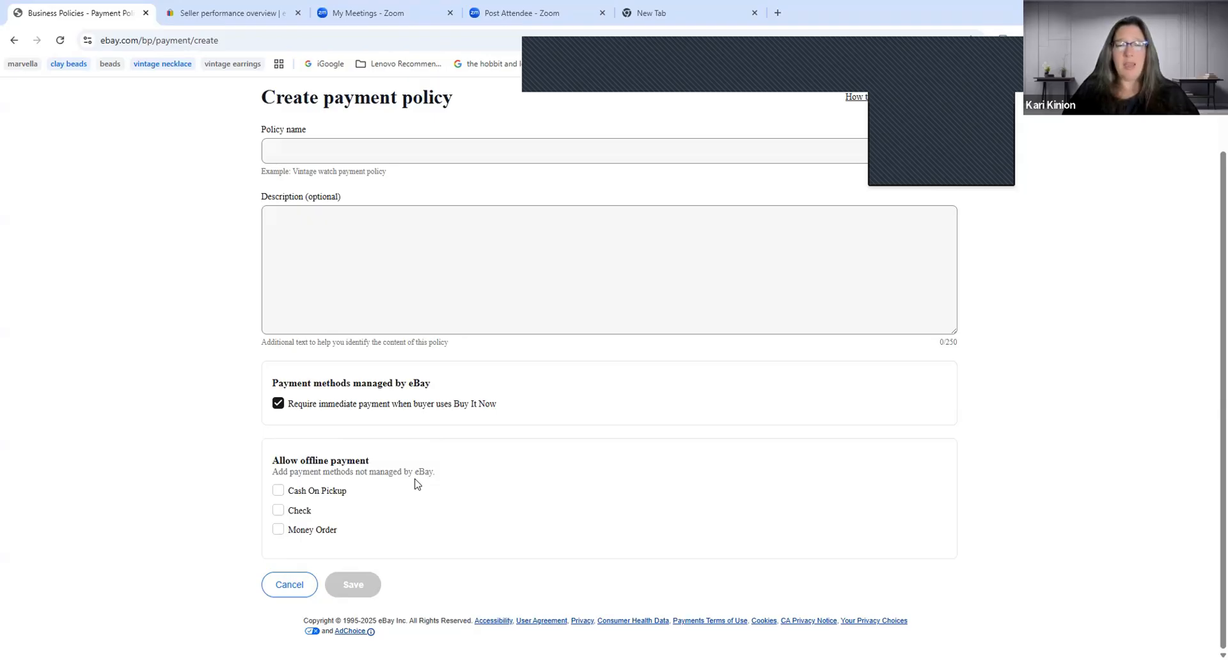
left_click(276, 586)
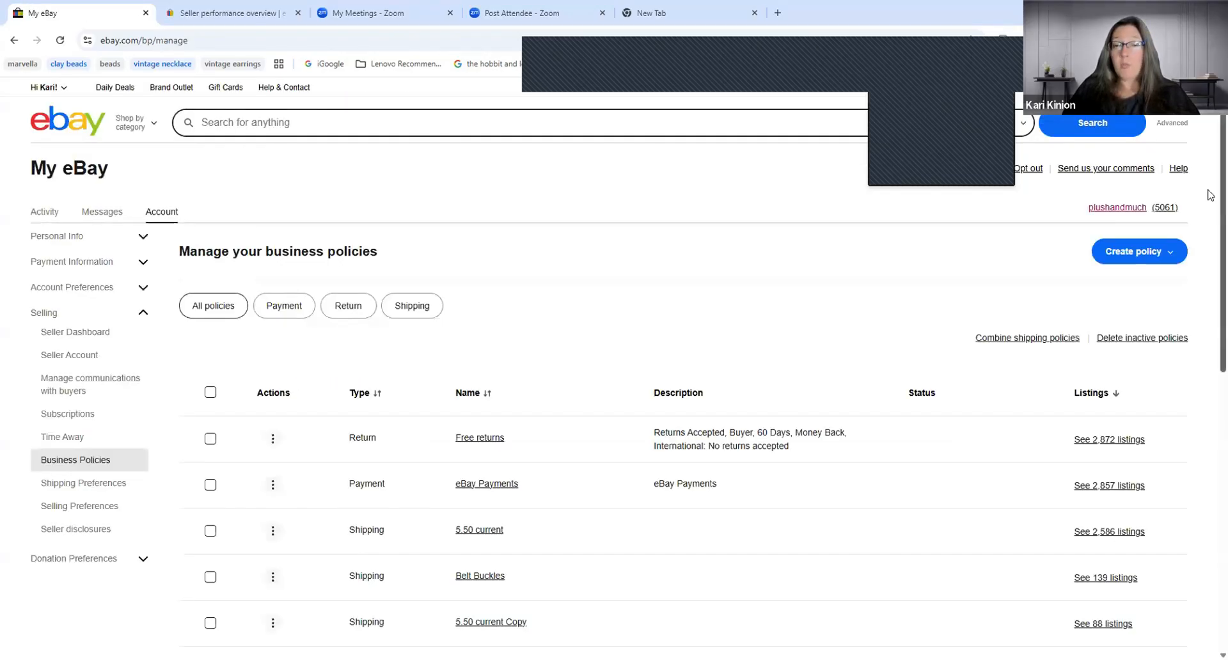
Look over the existing business policies and start a new shipping policy
scroll(1211, 233, "down", 1)
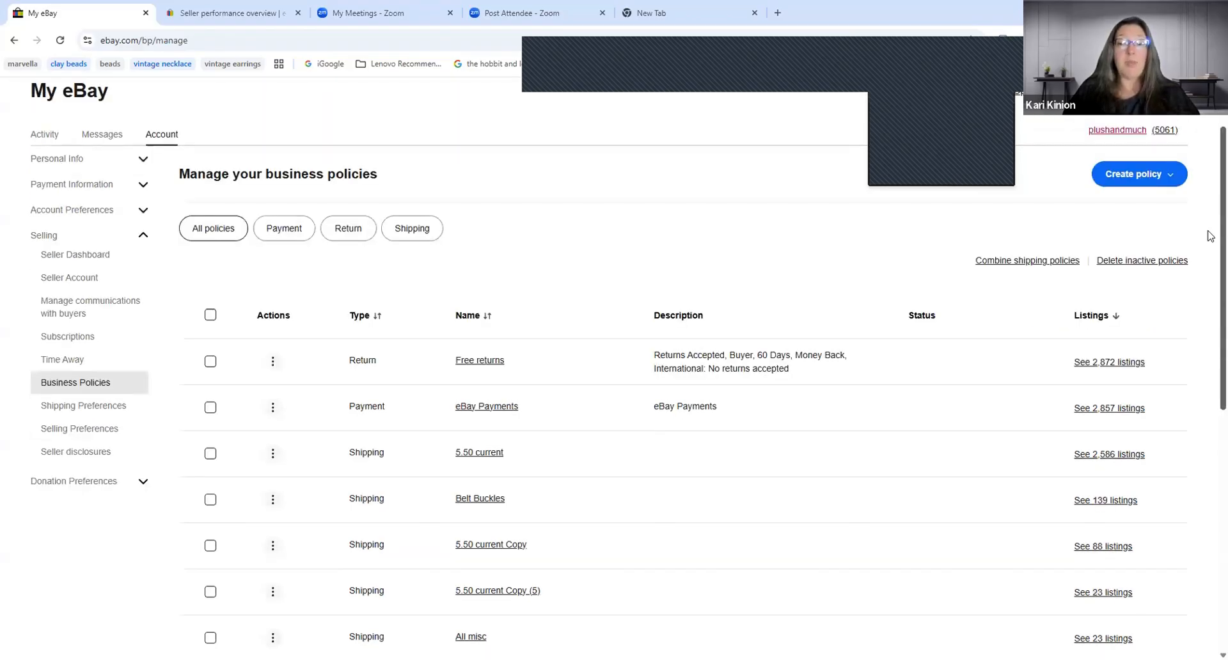
scroll(1211, 238, "down", 1)
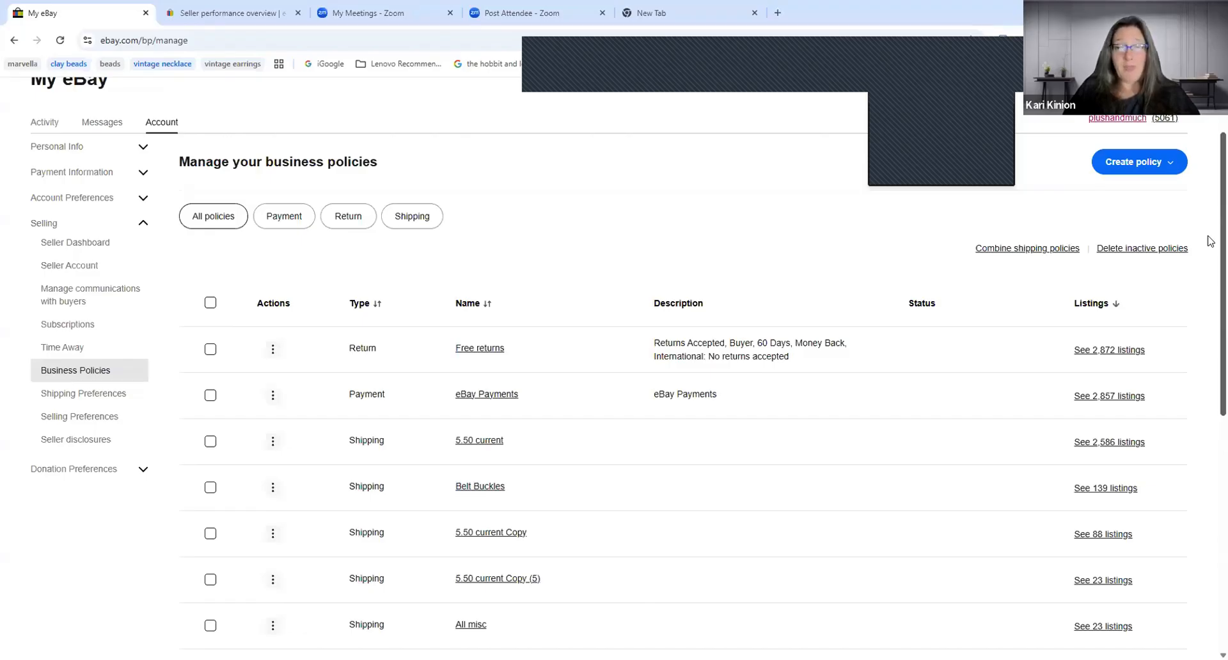
scroll(1211, 243, "down", 2)
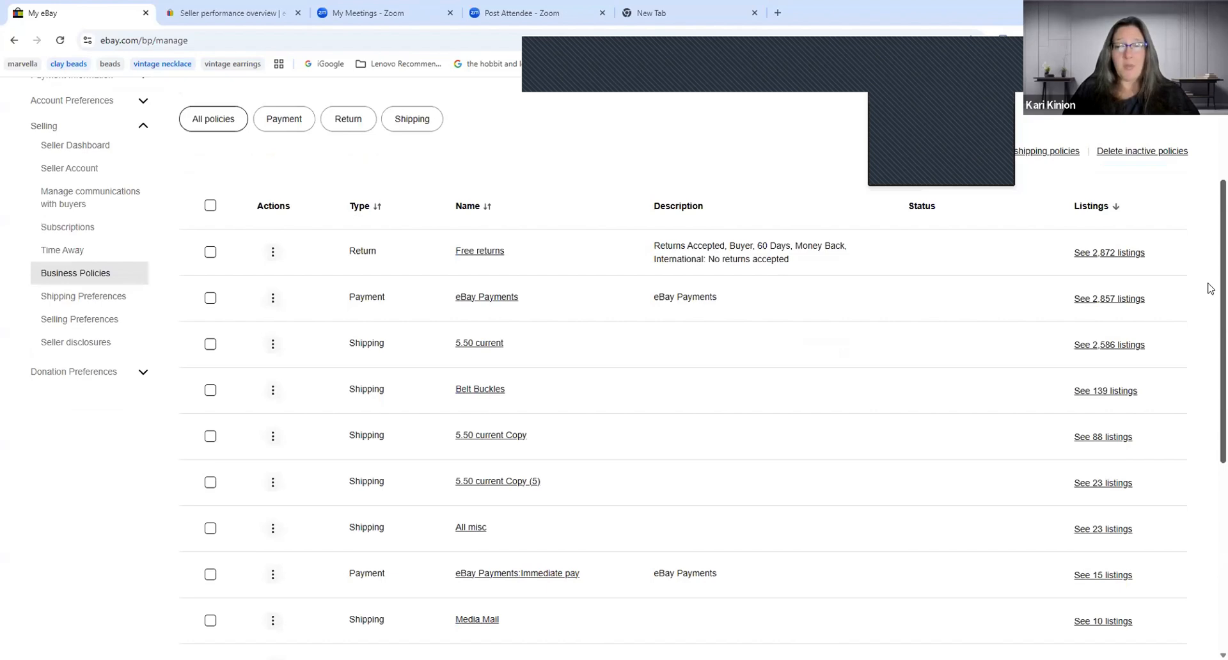
scroll(1211, 294, "down", 1)
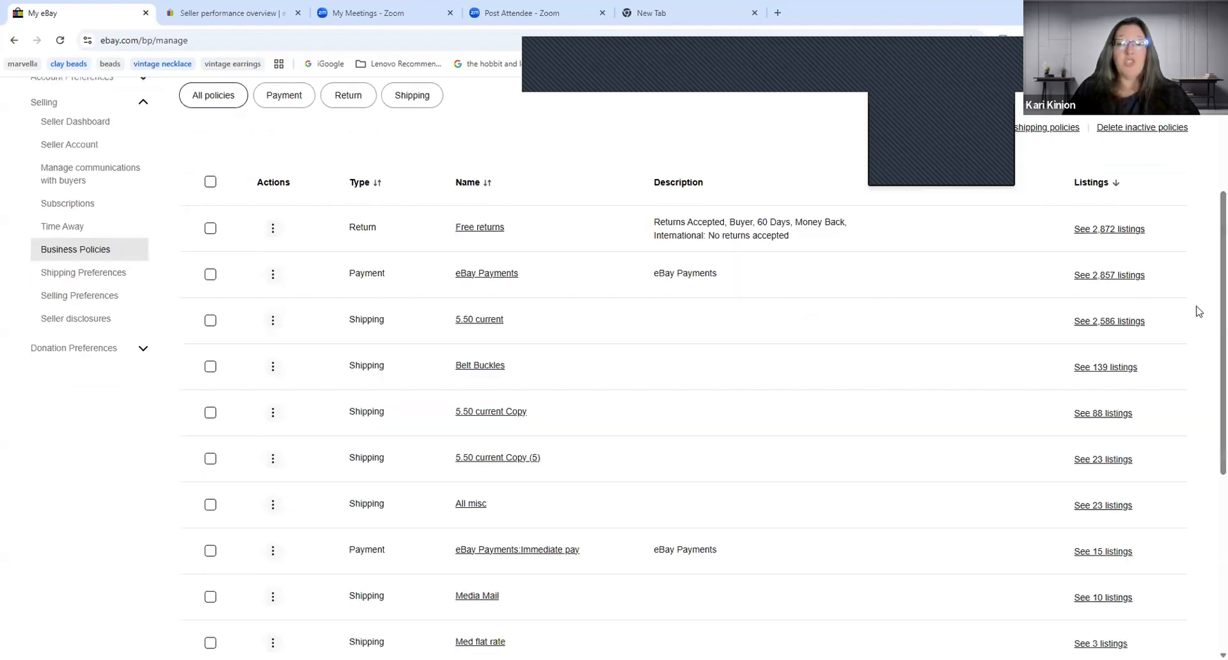
scroll(1207, 301, "up", 4)
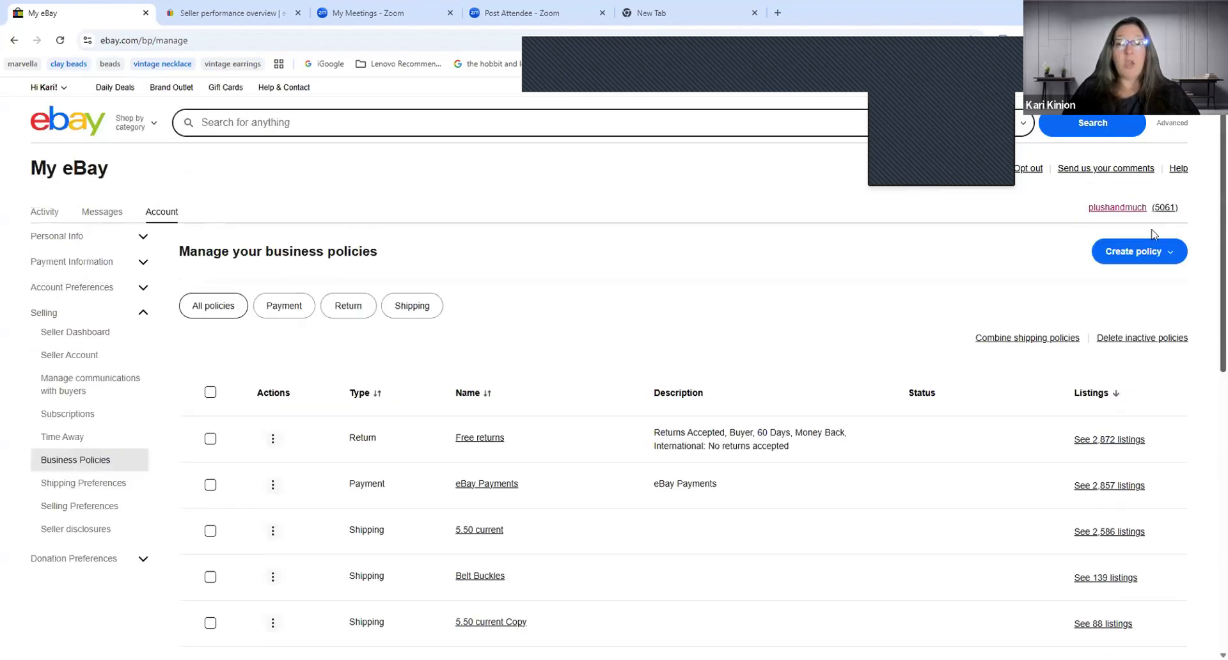
left_click(1133, 249)
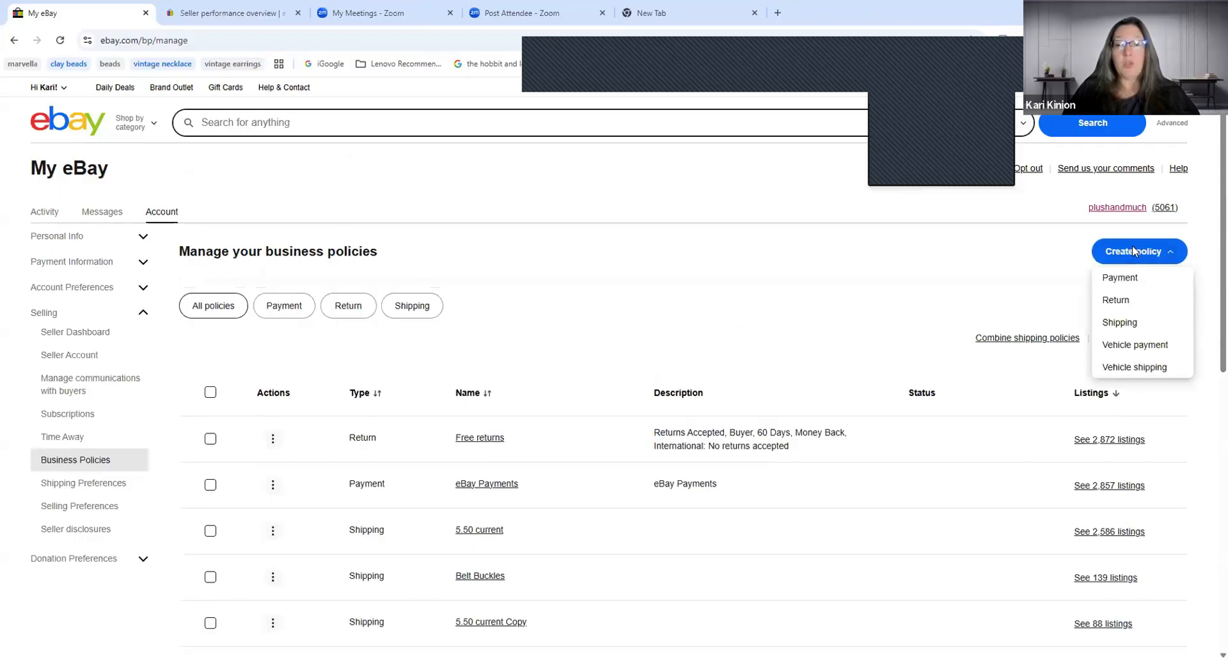
left_click(1135, 322)
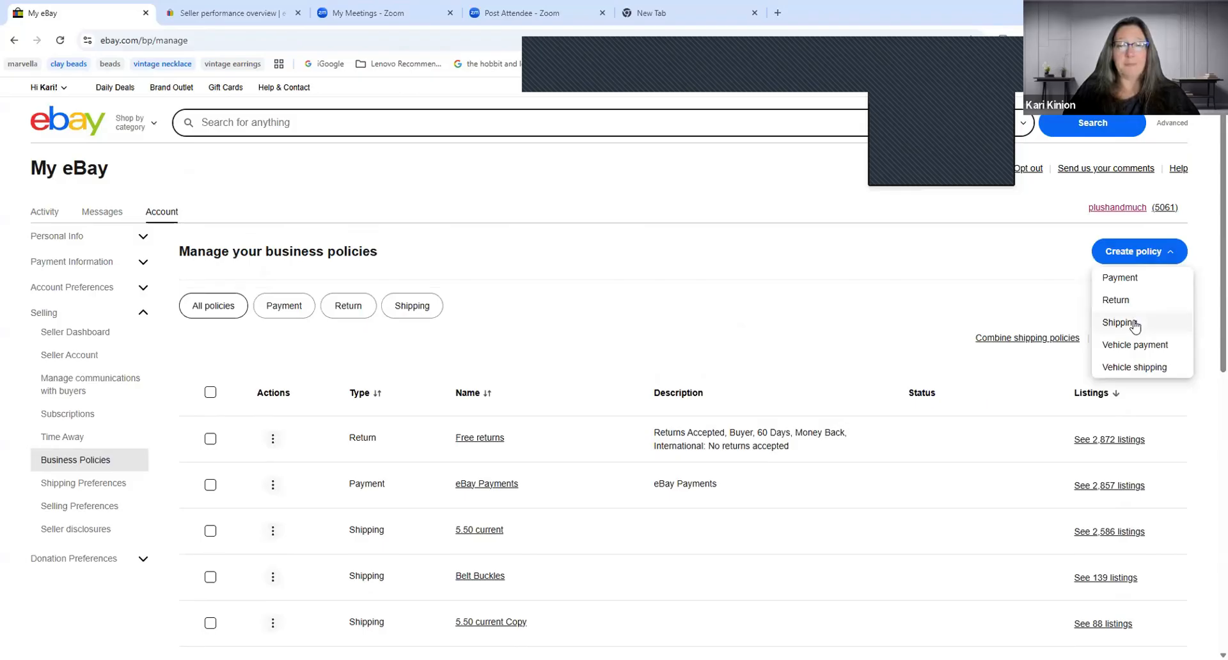
left_click(1136, 323)
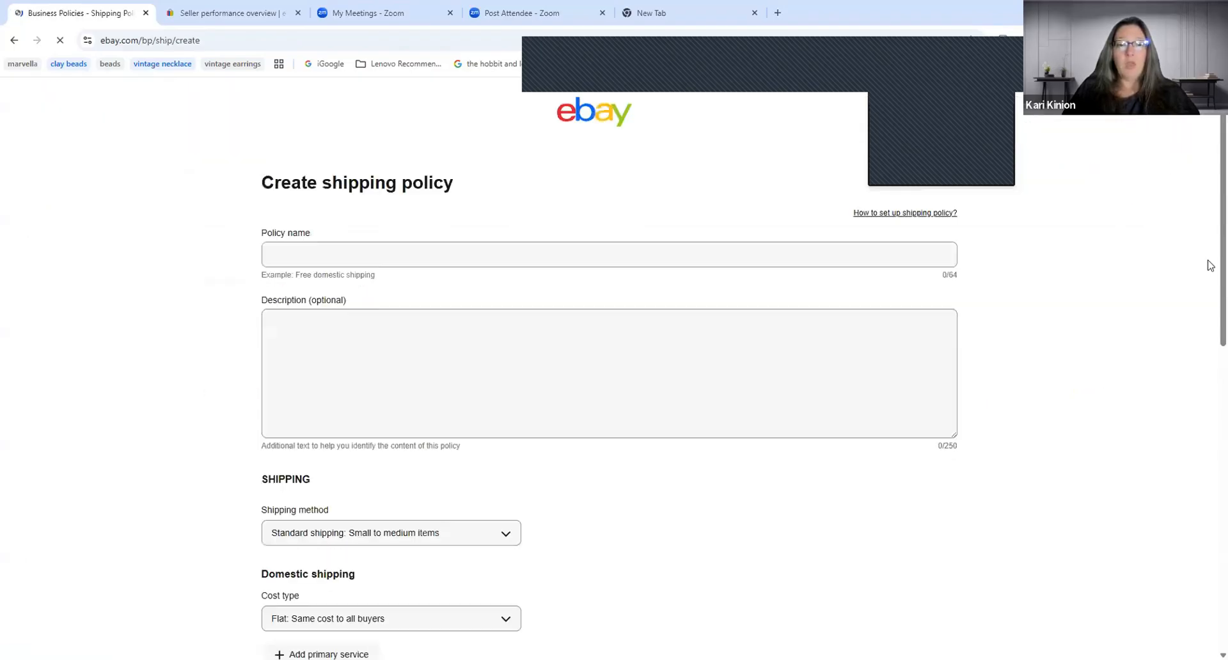
Check the suggested names for the shipping policy and leave the policy name empty
left_click(611, 259)
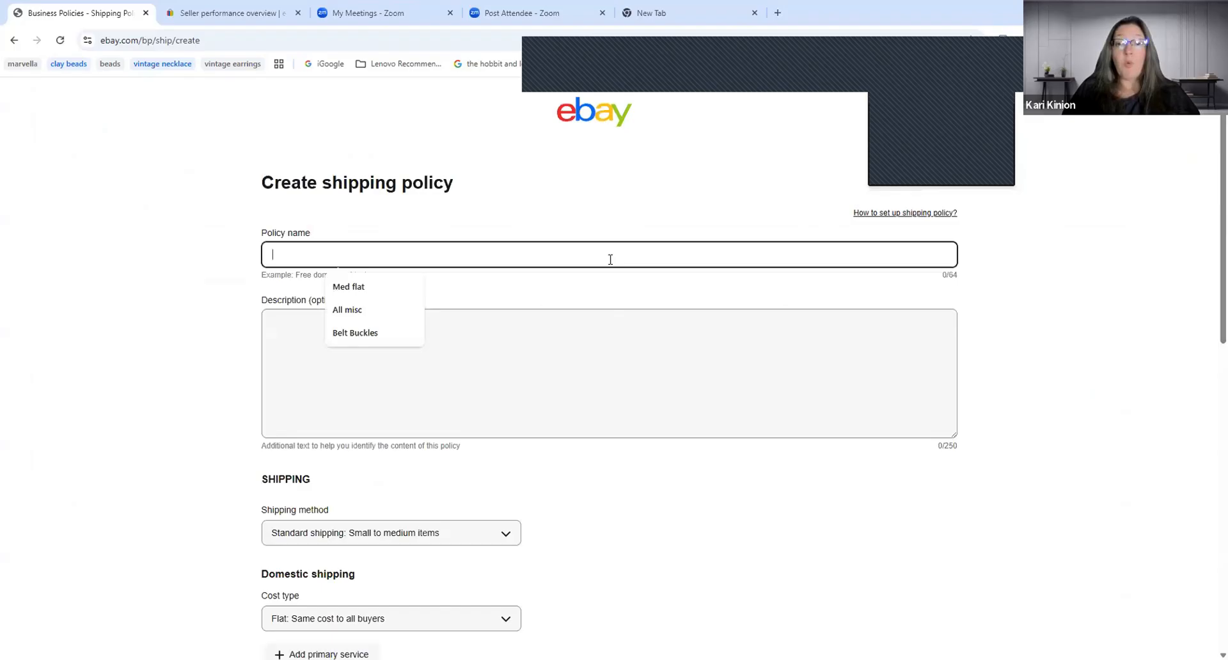
left_click(632, 216)
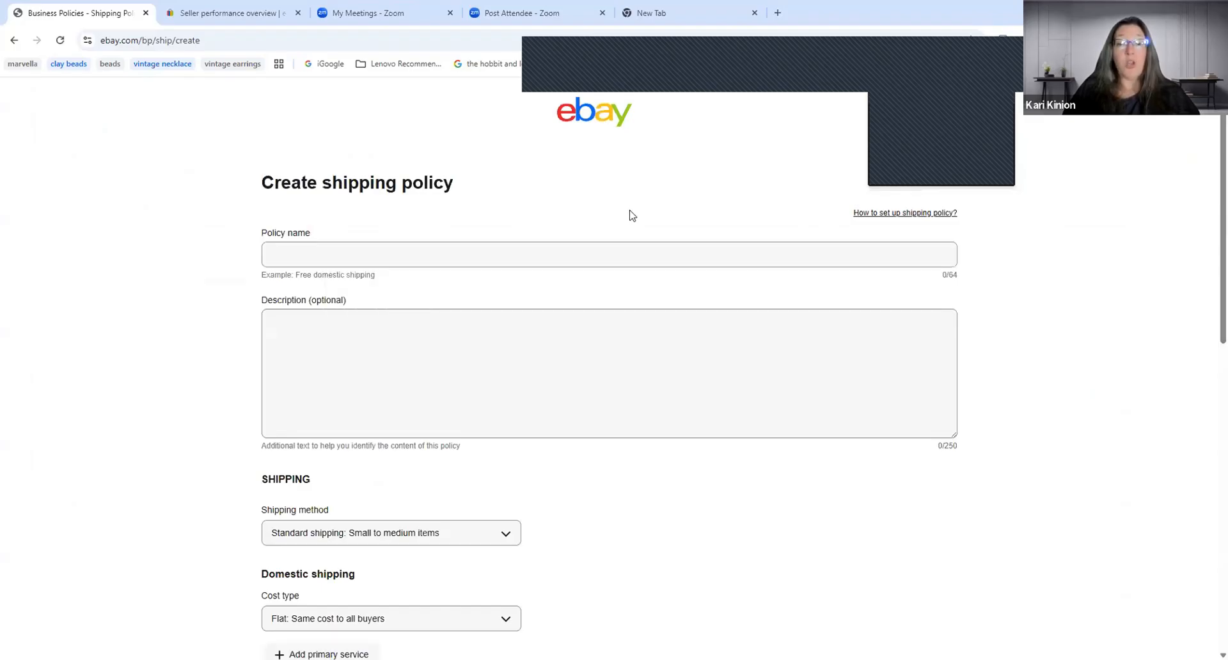
left_click(598, 243)
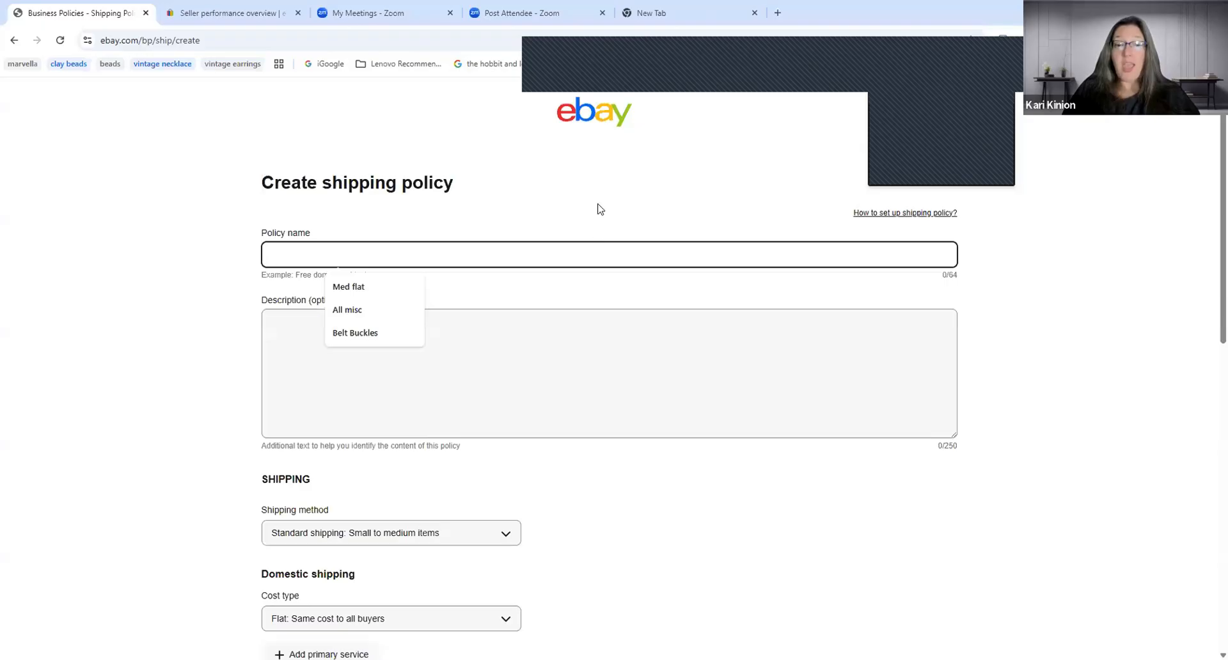
left_click(609, 213)
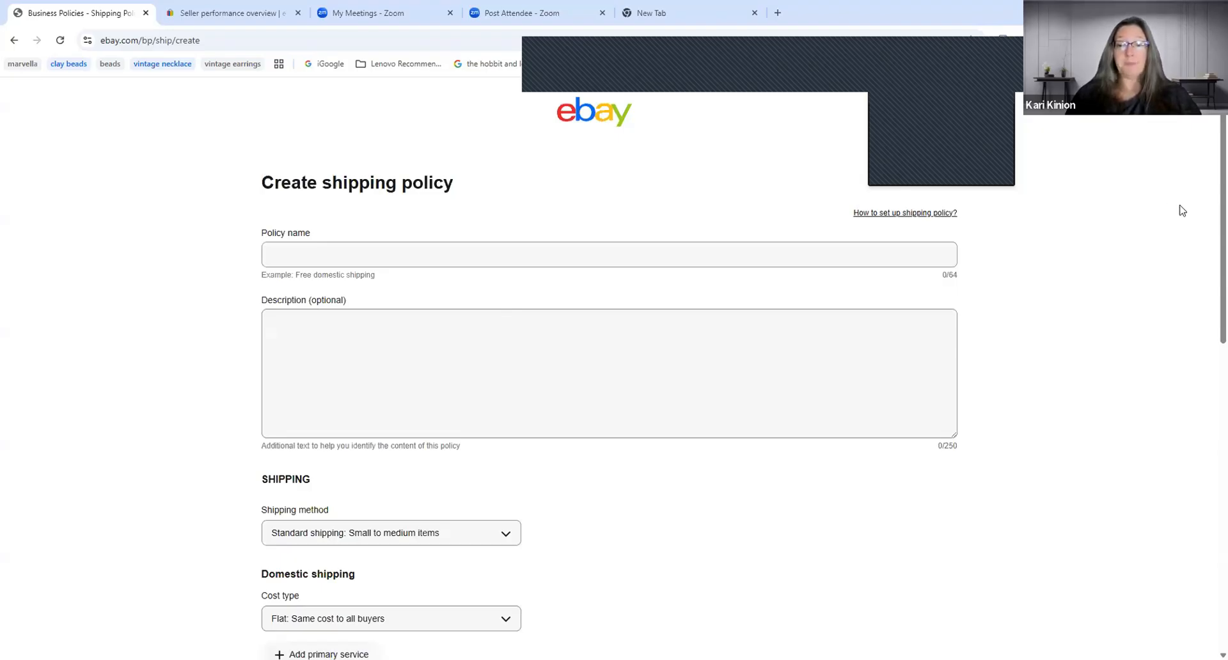
Review the shipping method choices and the domestic shipping cost types of the new shipping policy without changing them
scroll(1211, 237, "down", 1)
scroll(1210, 238, "down", 3)
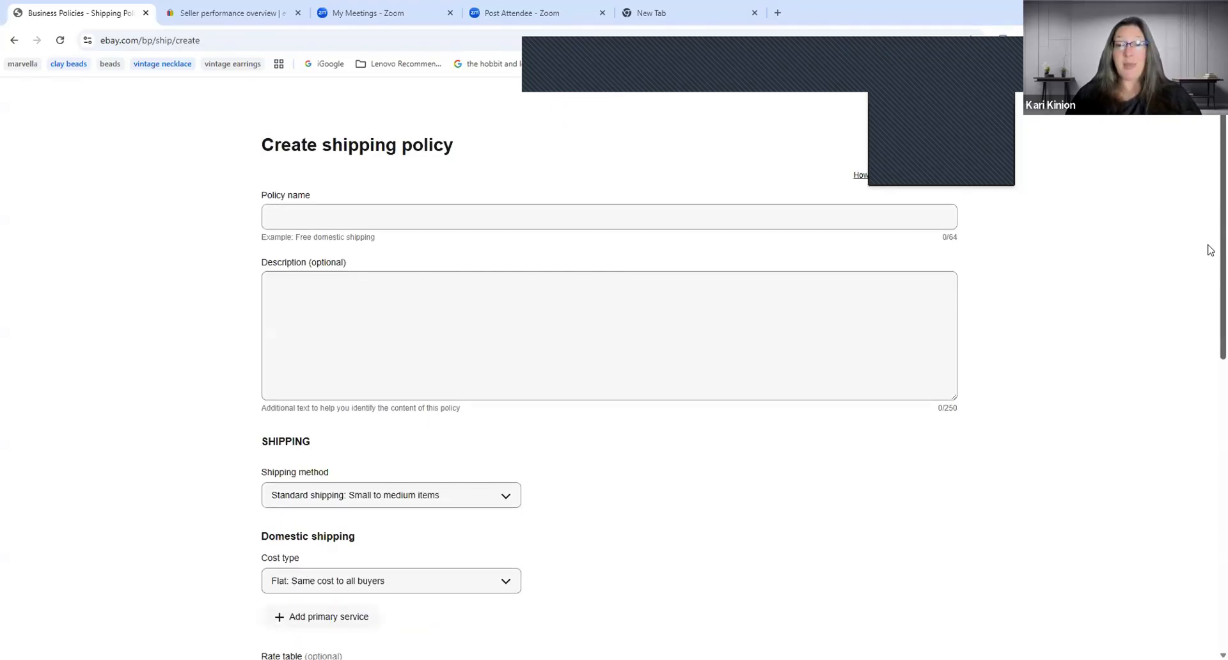
scroll(1211, 291, "down", 5)
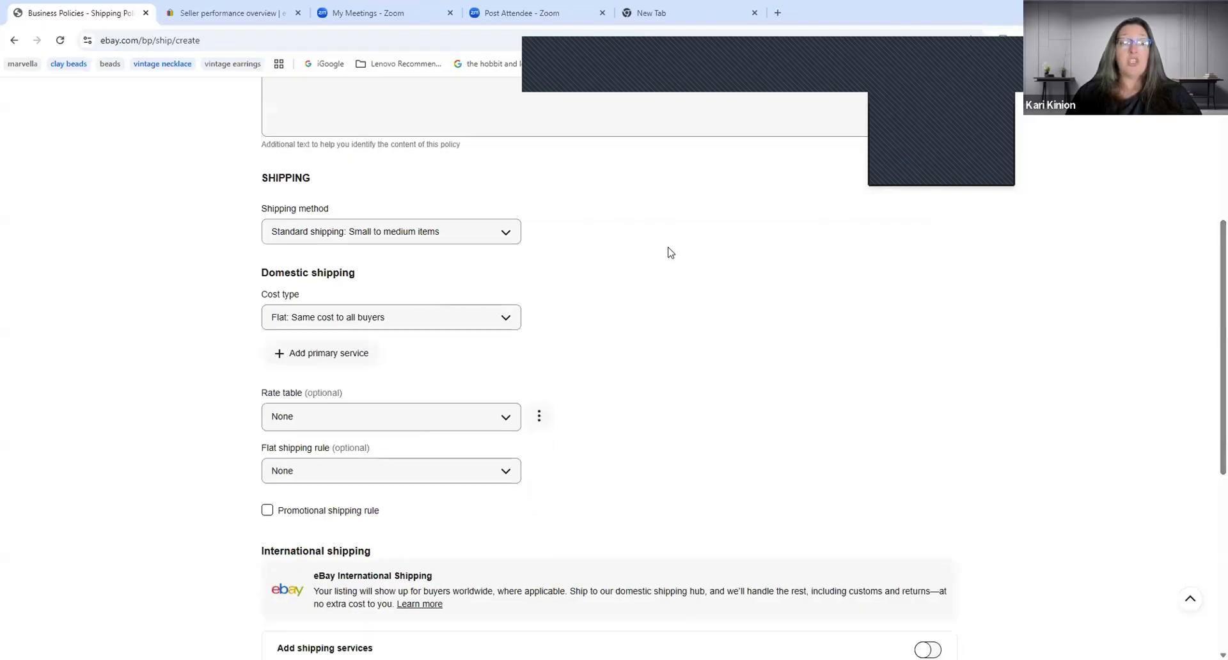
left_click(517, 242)
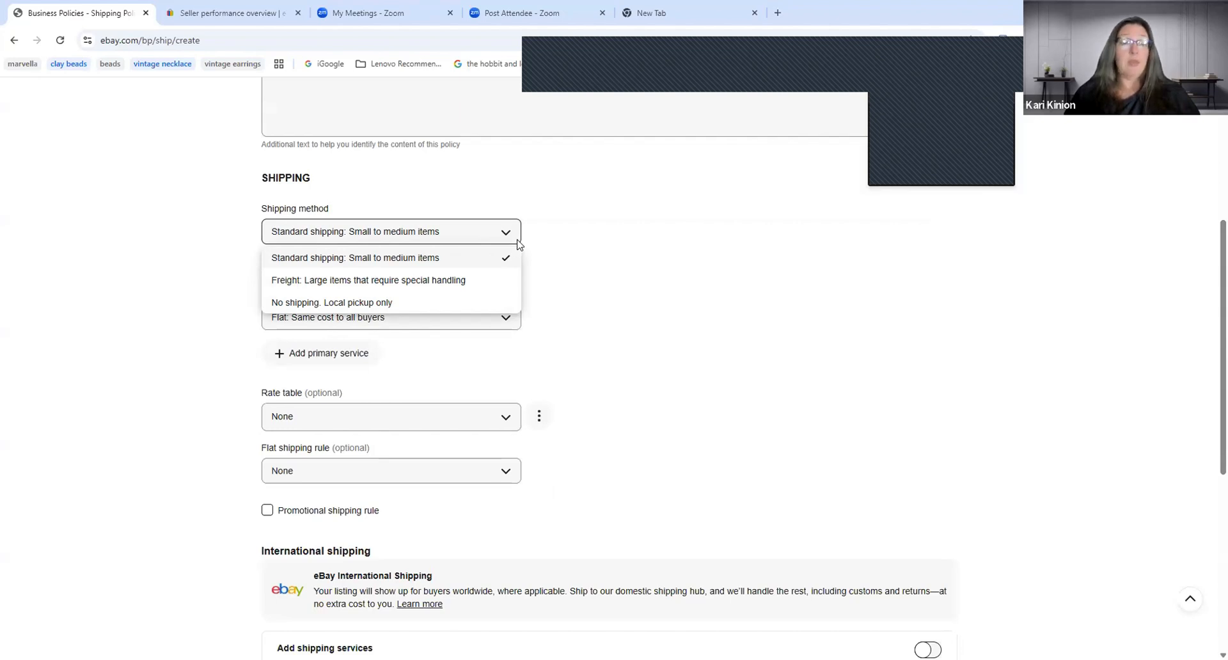
left_click(557, 242)
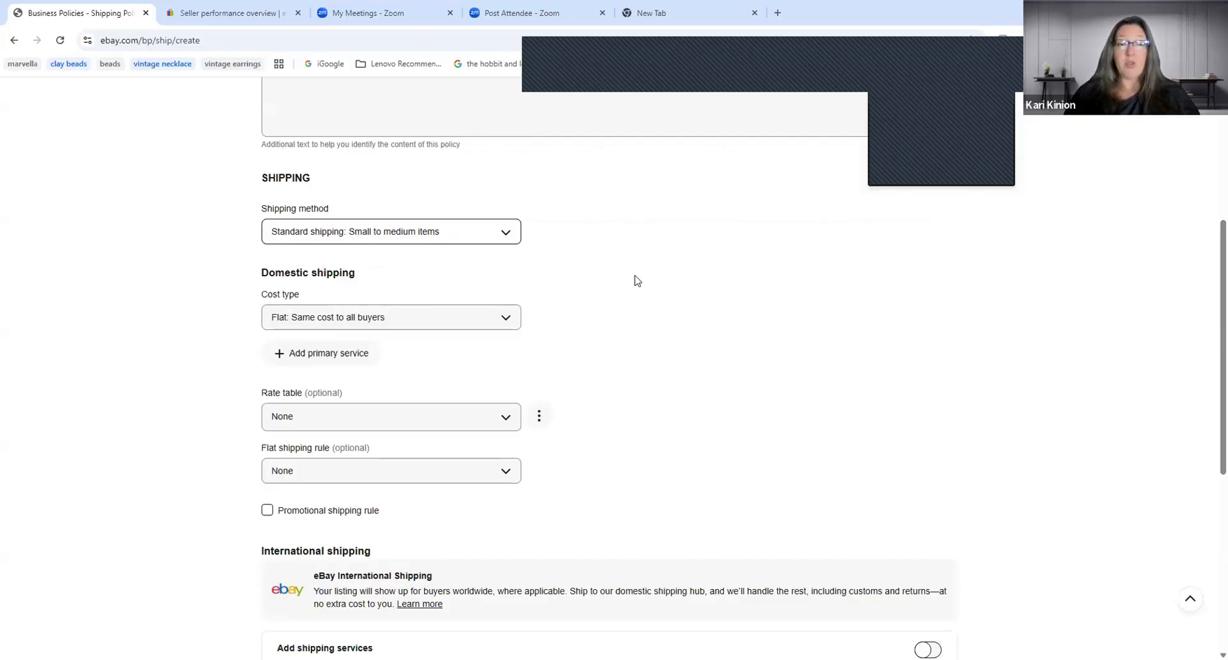
left_click(476, 324)
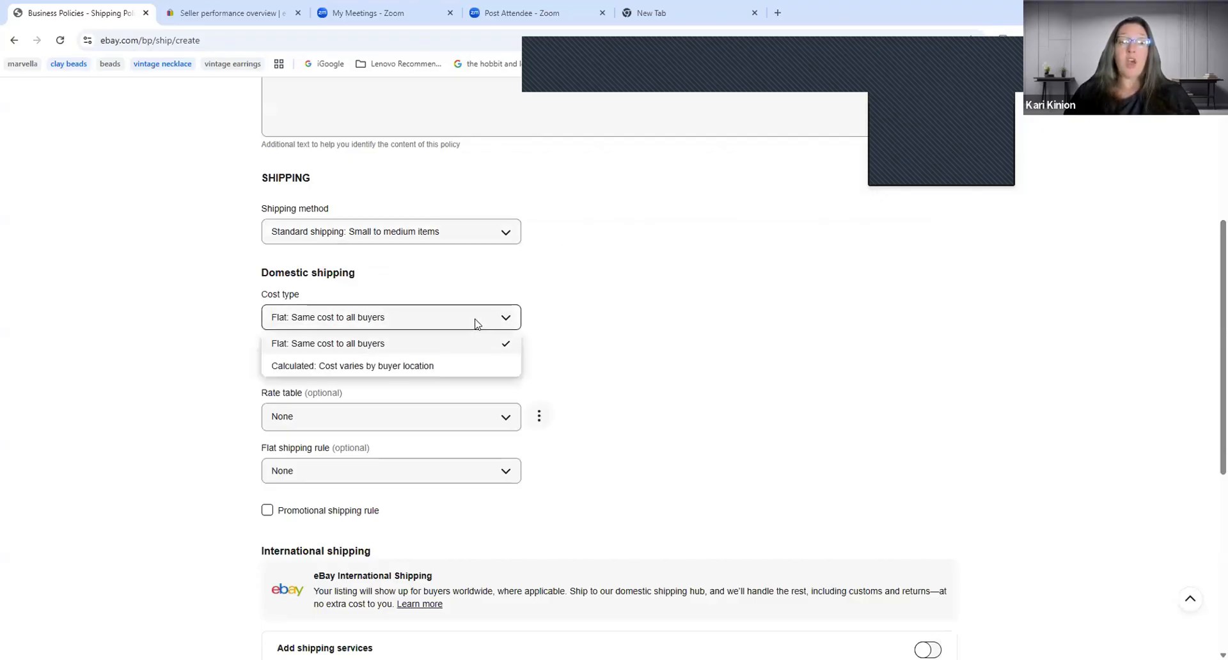
left_click(557, 300)
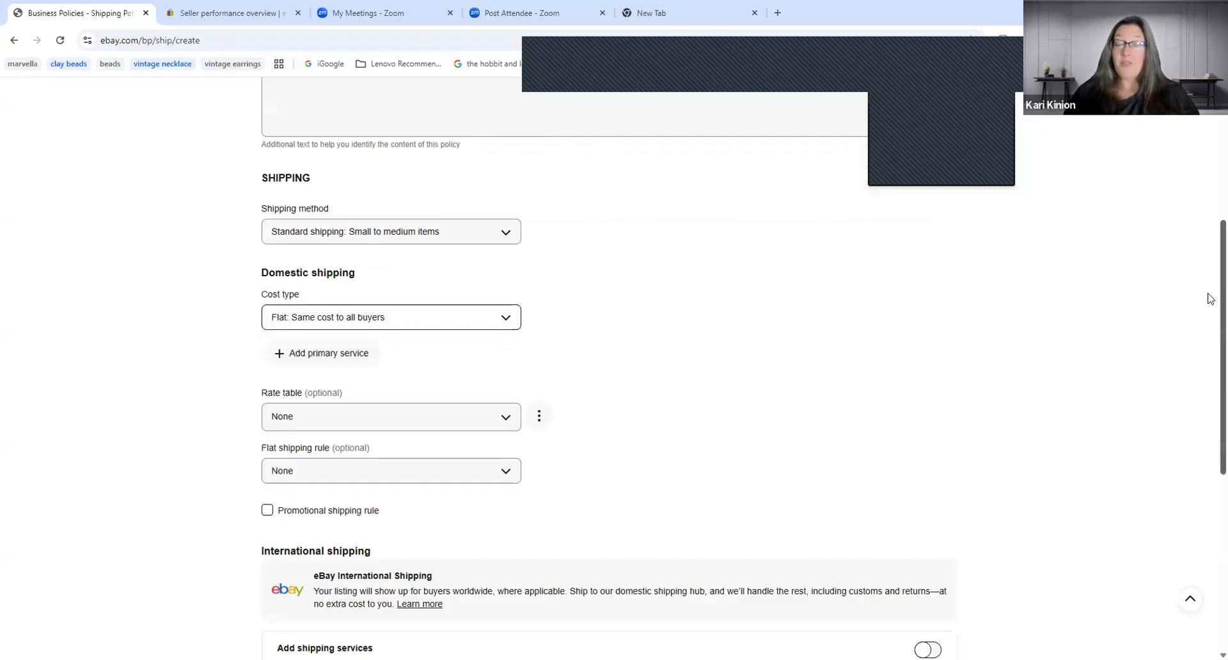
Review the economy, standard and expedited services offered as the primary domestic service, then cancel without adding one
scroll(1208, 335, "down", 2)
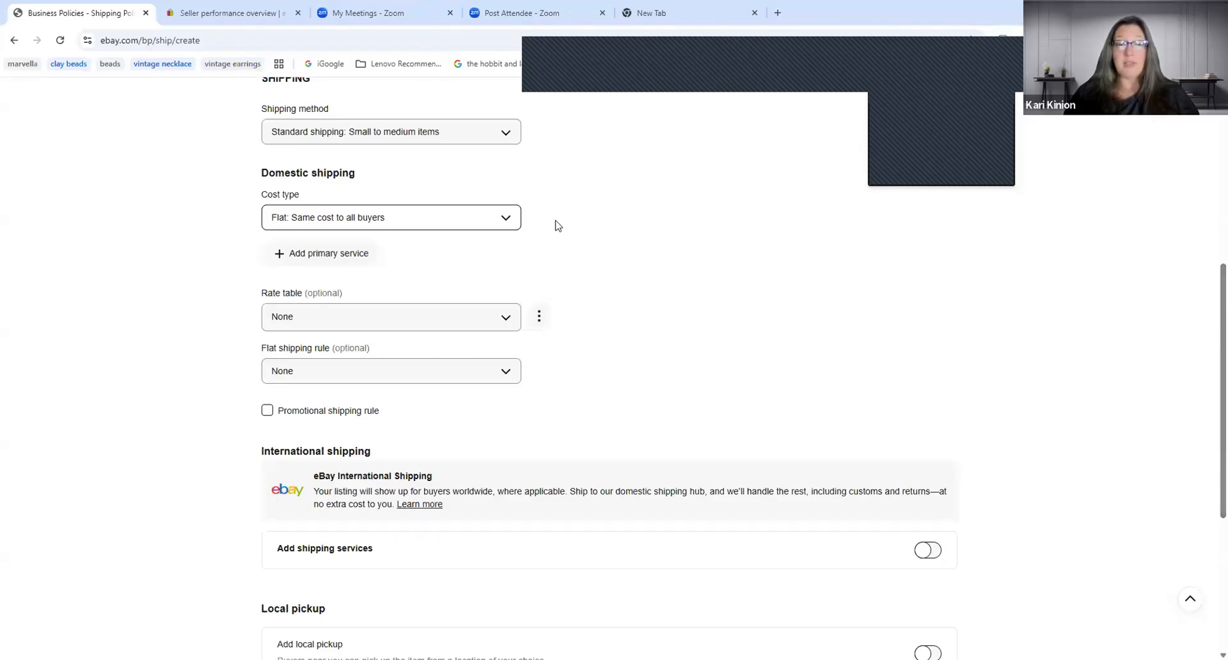
left_click(346, 254)
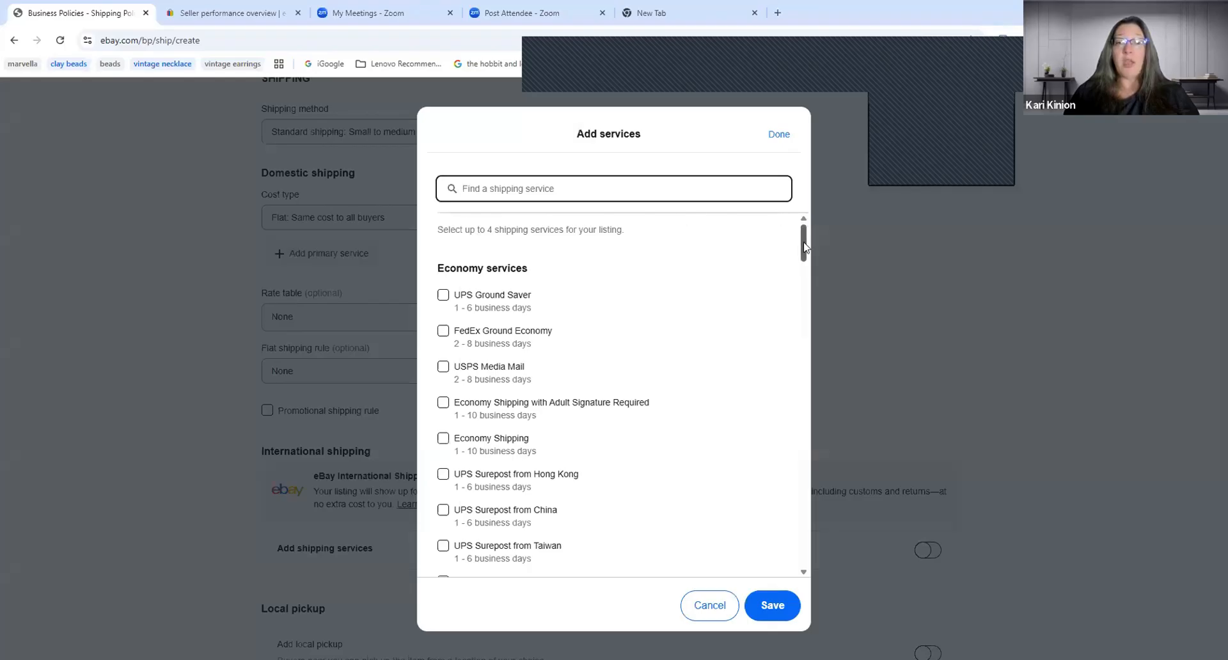
left_click_drag(805, 248, 800, 214)
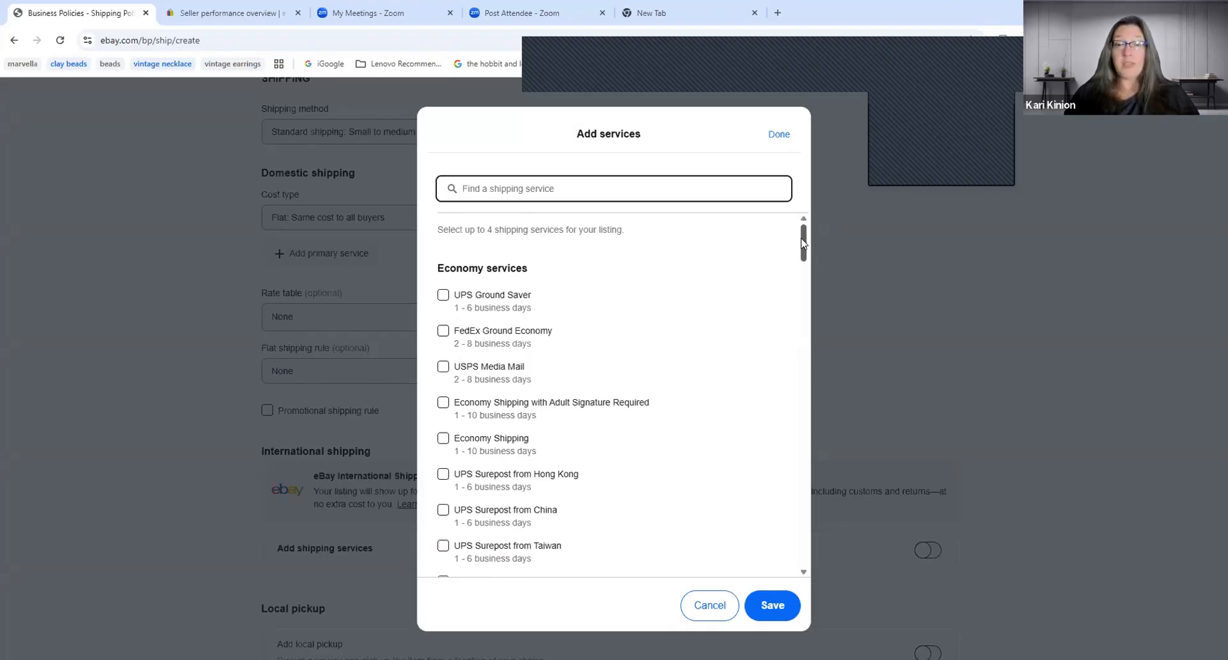
left_click(443, 295)
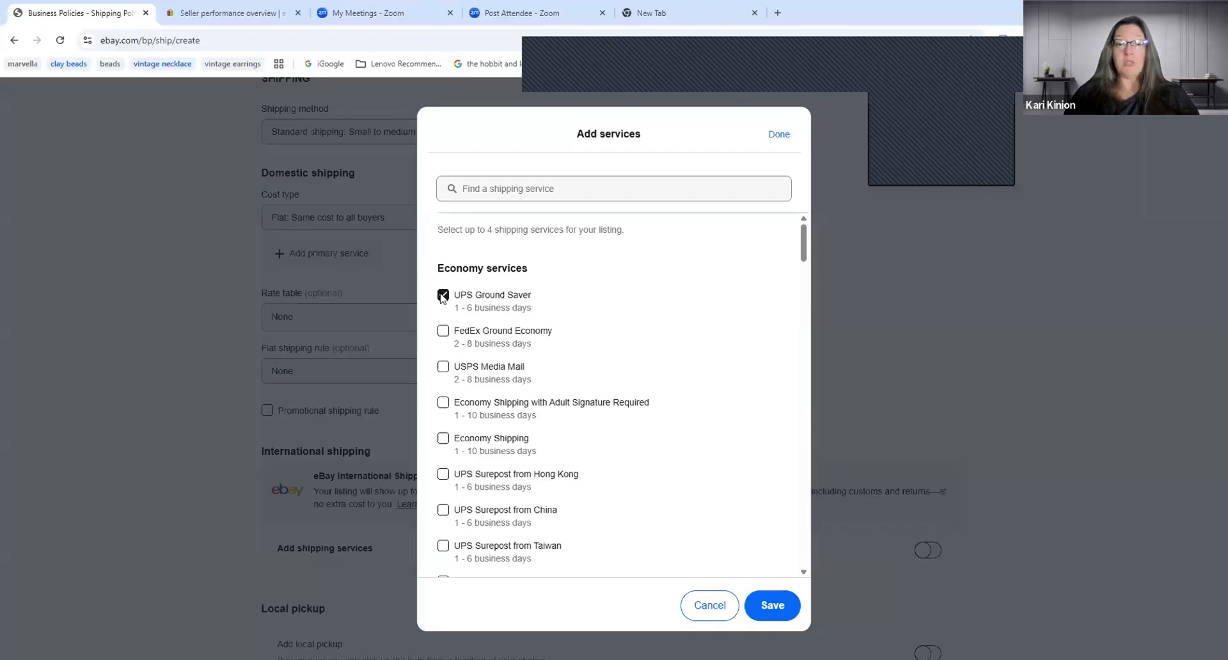
left_click(442, 296)
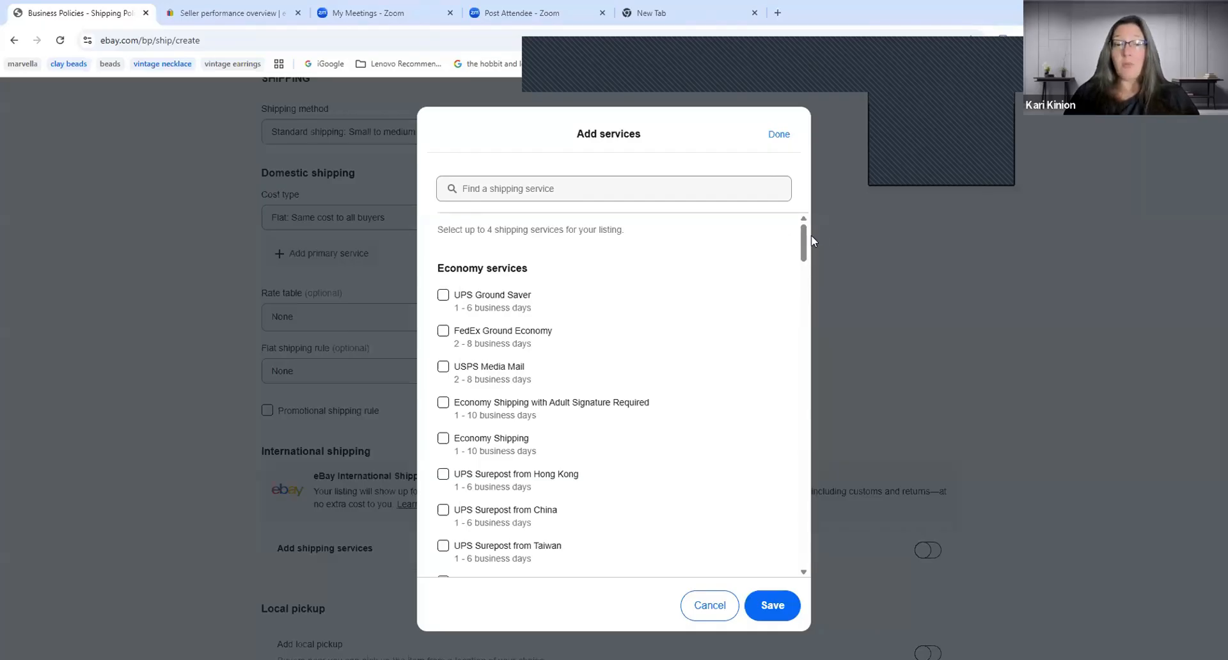
scroll(807, 269, "down", 1)
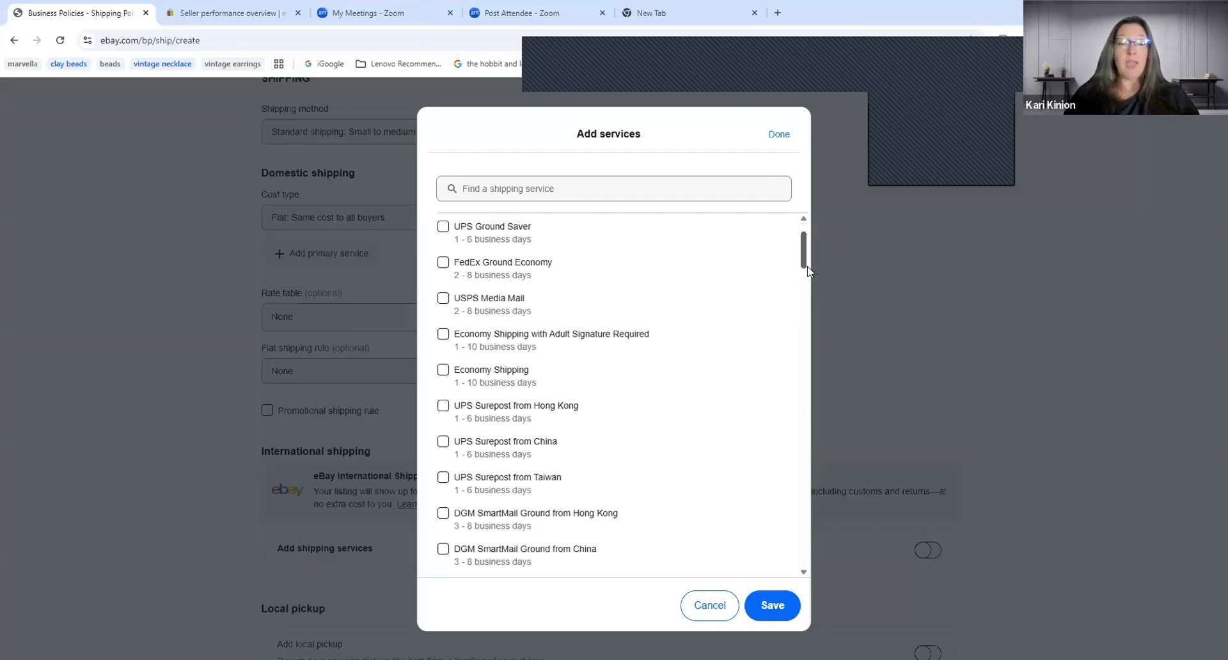
scroll(808, 282, "down", 5)
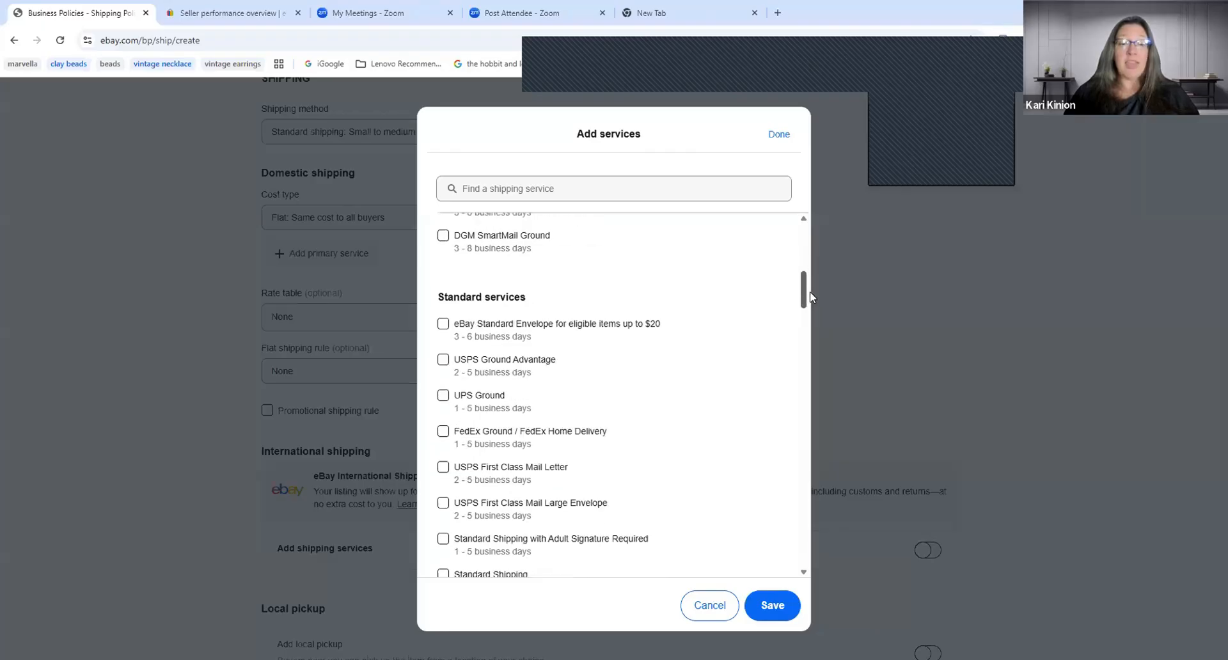
scroll(811, 298, "down", 1)
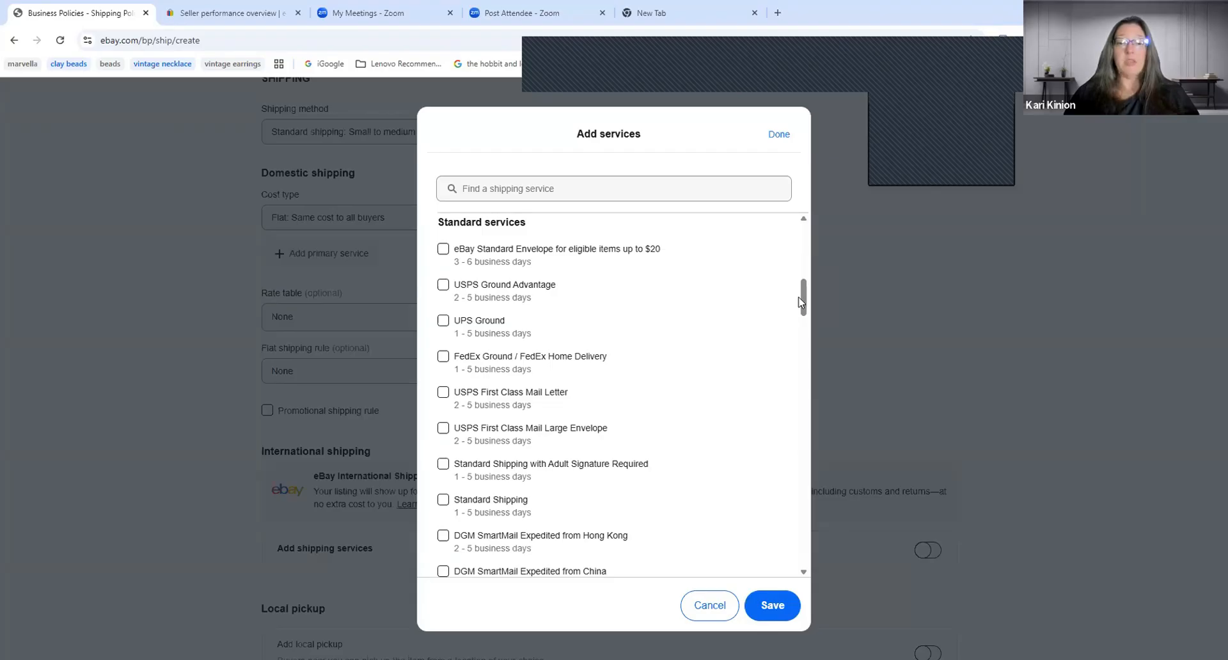
left_click_drag(805, 306, 804, 349)
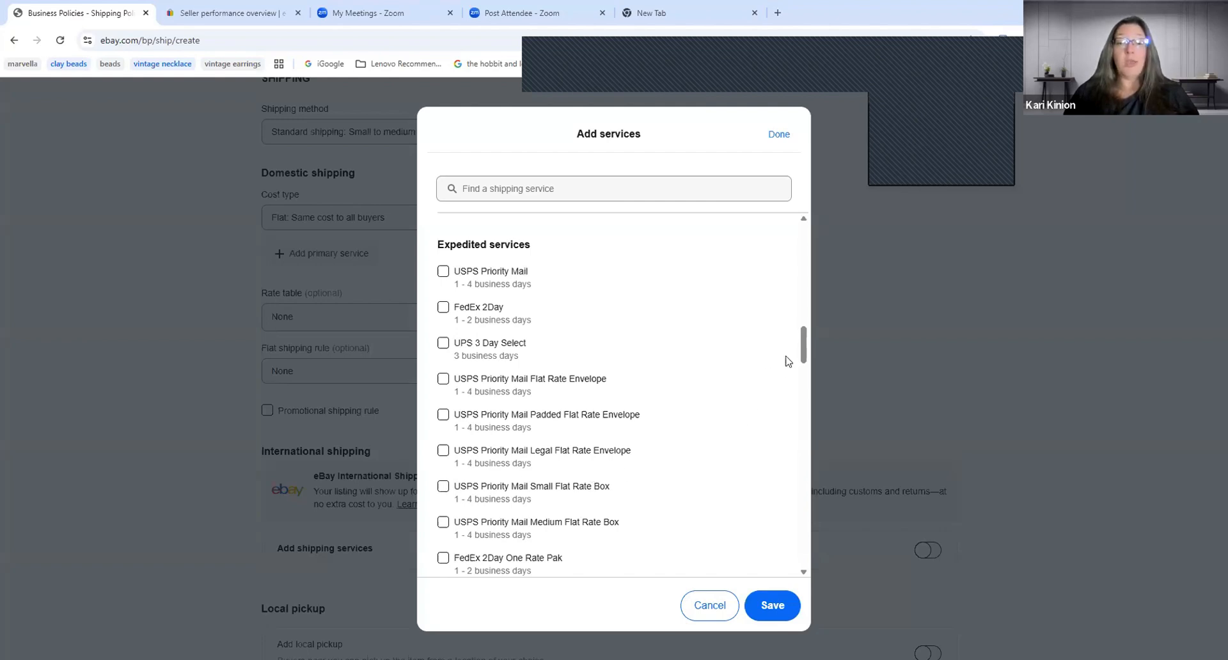
left_click_drag(804, 359, 807, 220)
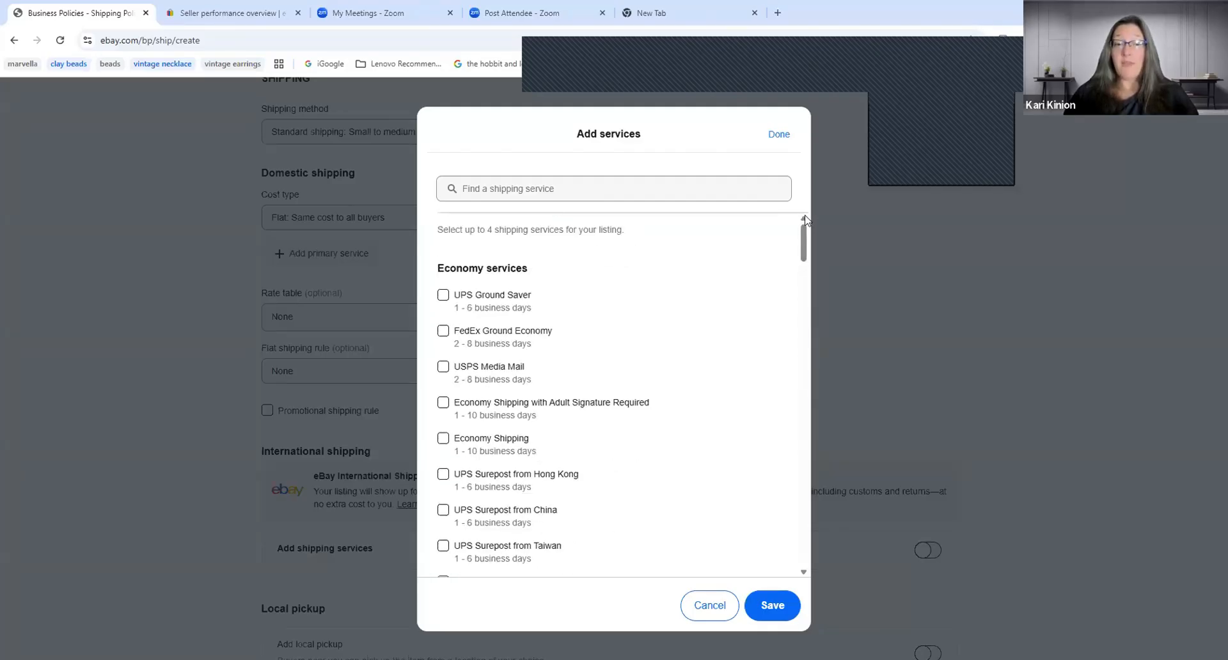
left_click(709, 604)
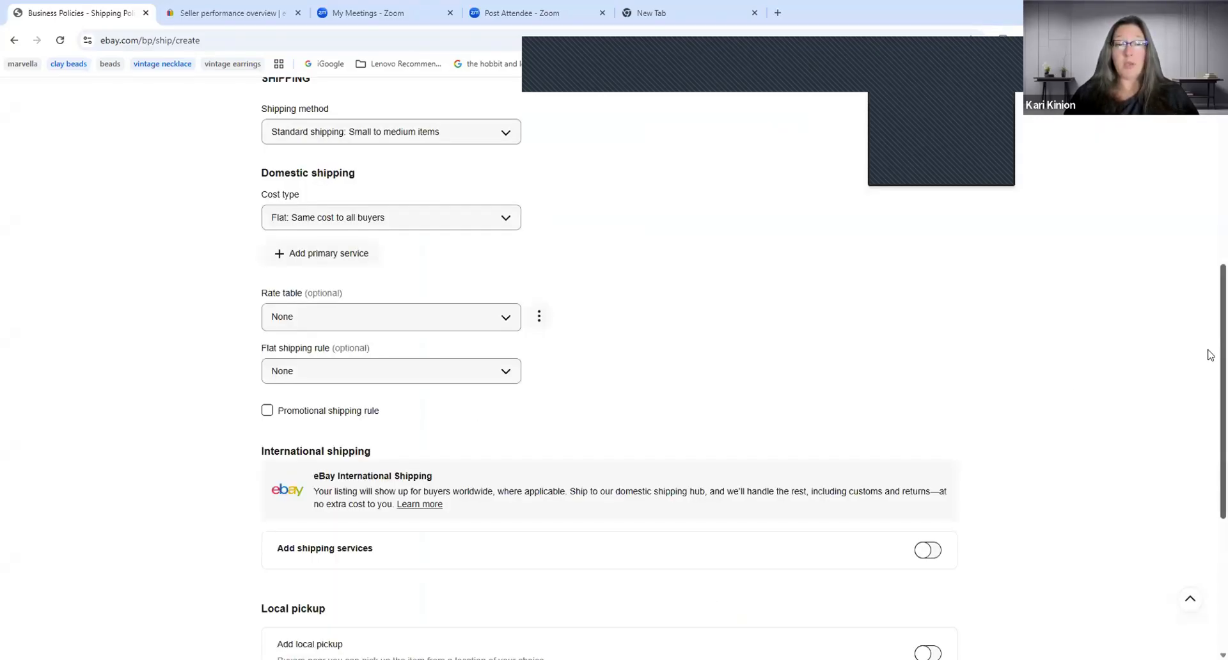
Check the flat and calculated cost type options for domestic shipping again, keeping Flat: Same cost to all buyers
scroll(1209, 377, "down", 2)
scroll(1209, 373, "up", 1)
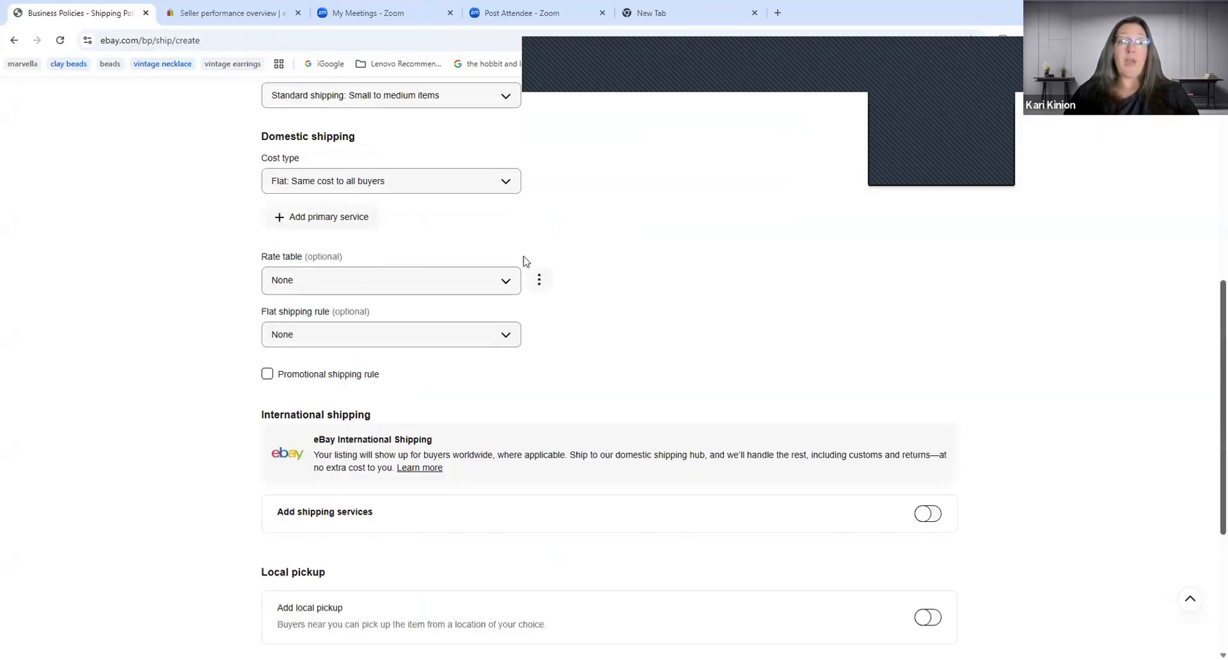
left_click(474, 172)
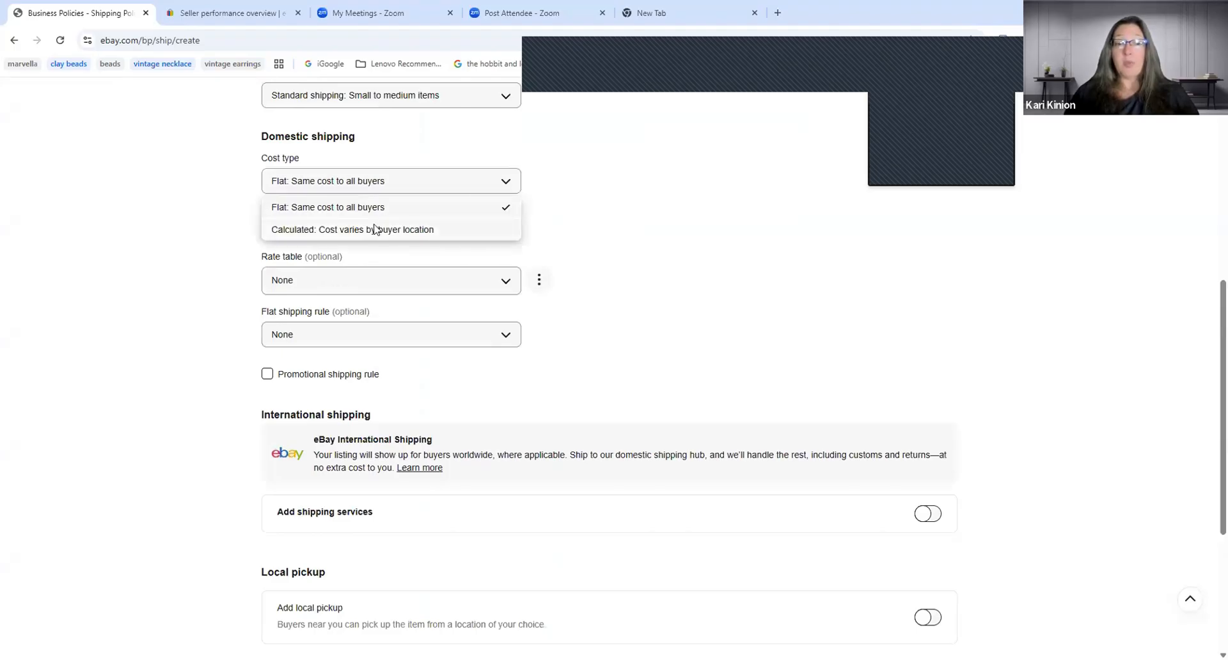
left_click(576, 221)
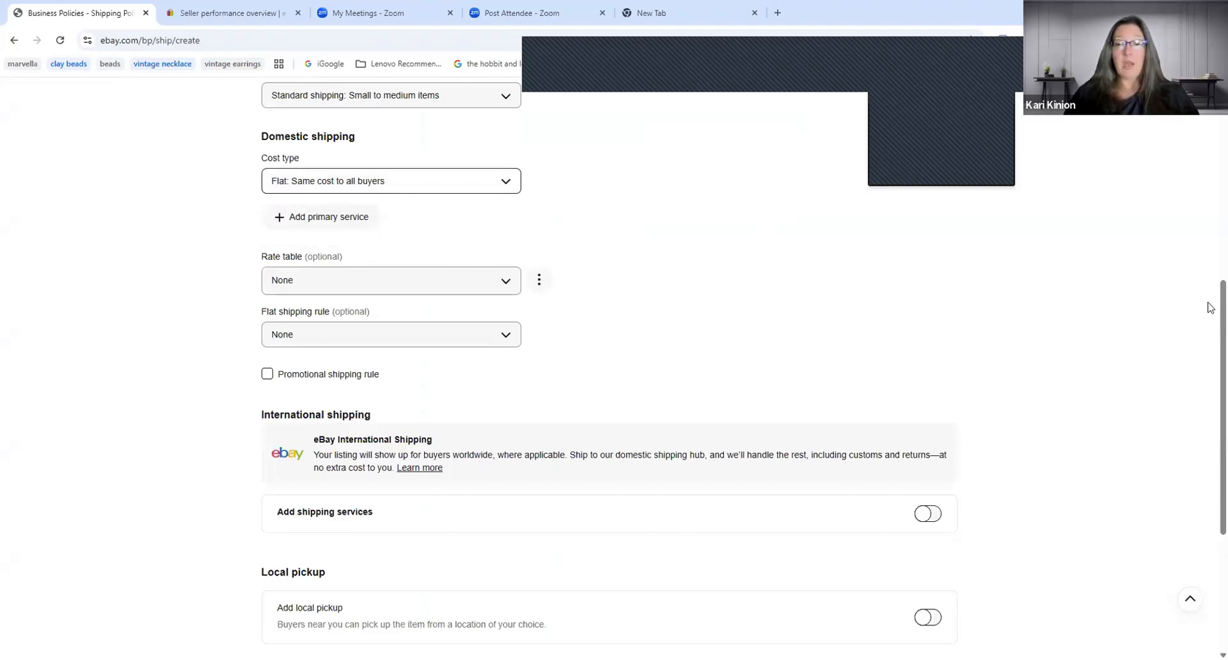
Try the promotional shipping rule on the new shipping policy and leave it turned off
scroll(1209, 358, "down", 2)
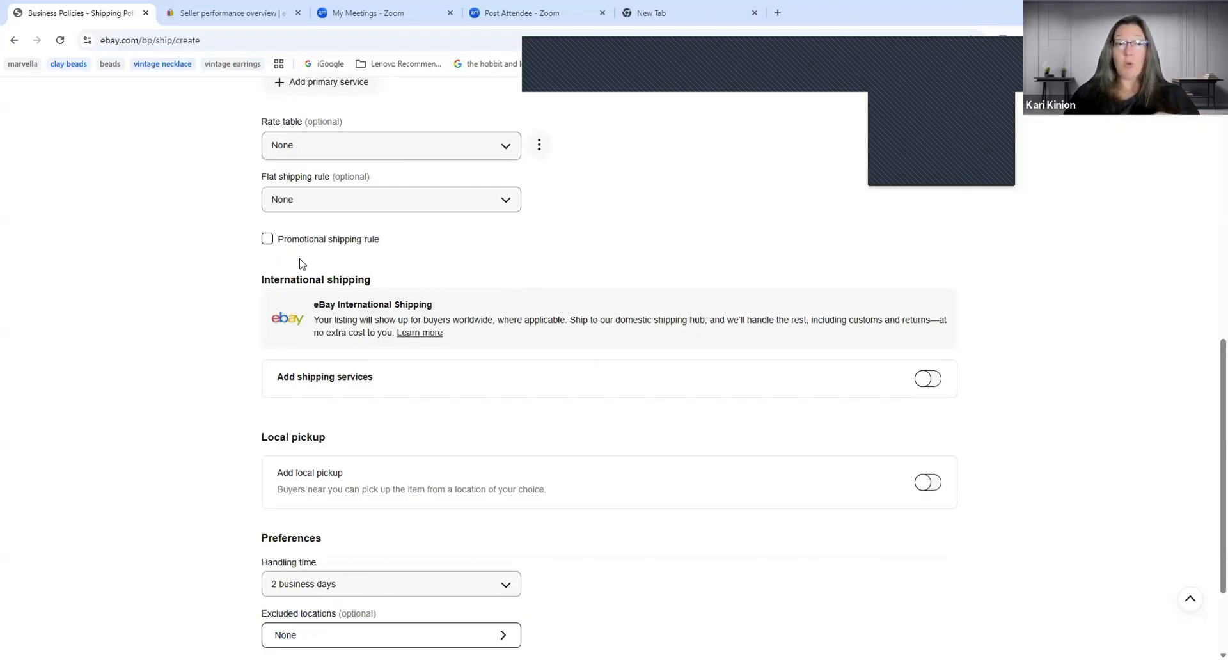
left_click(267, 240)
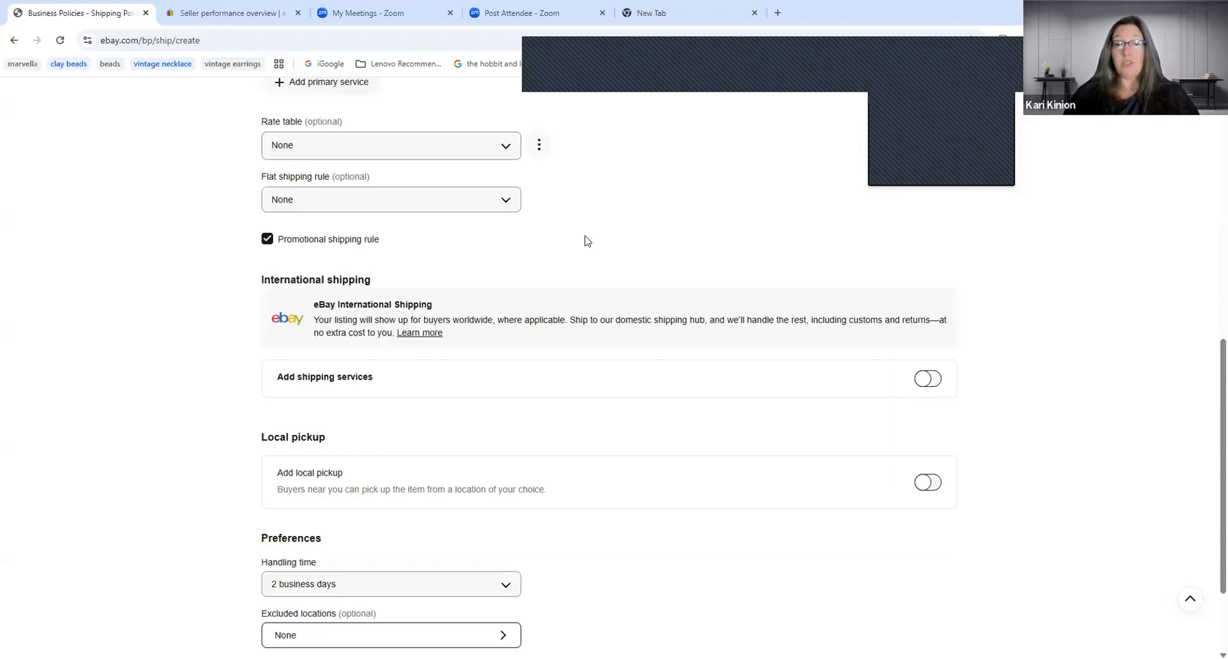
left_click(269, 241)
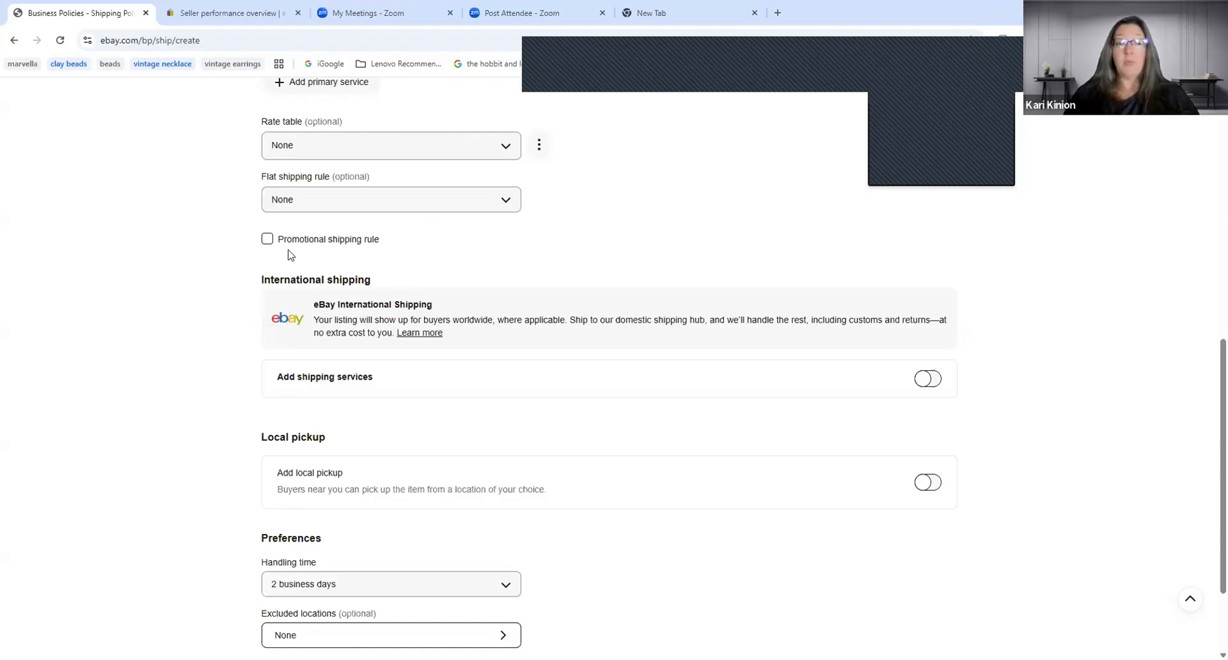
left_click(268, 239)
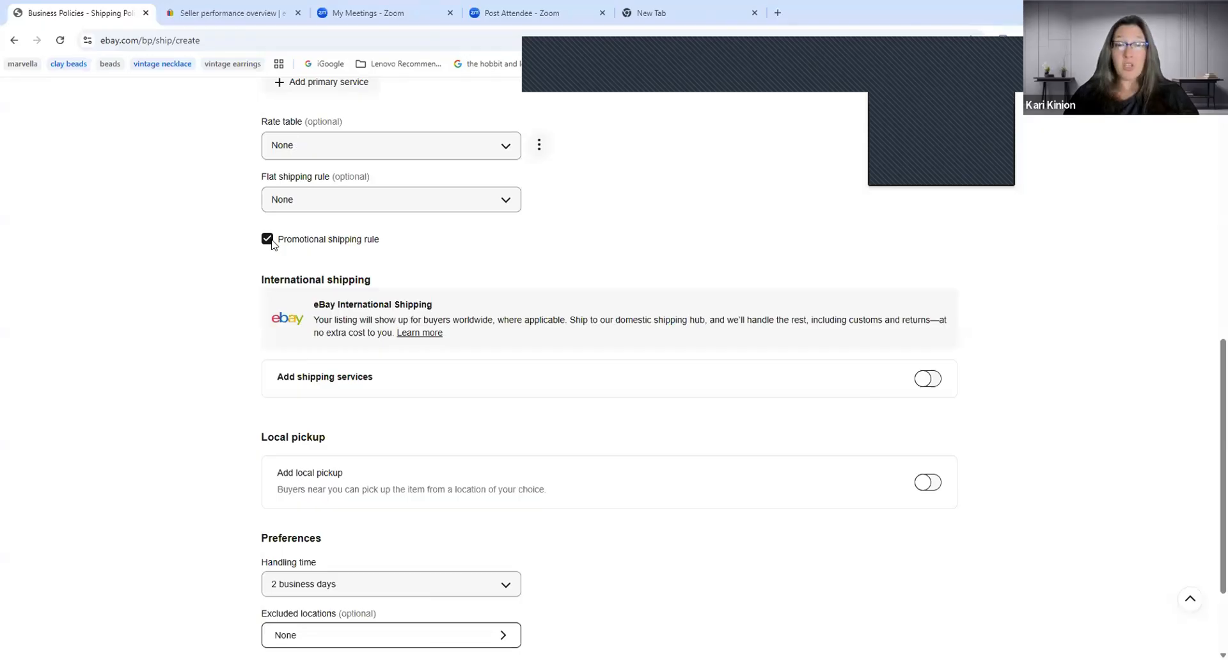
left_click(269, 240)
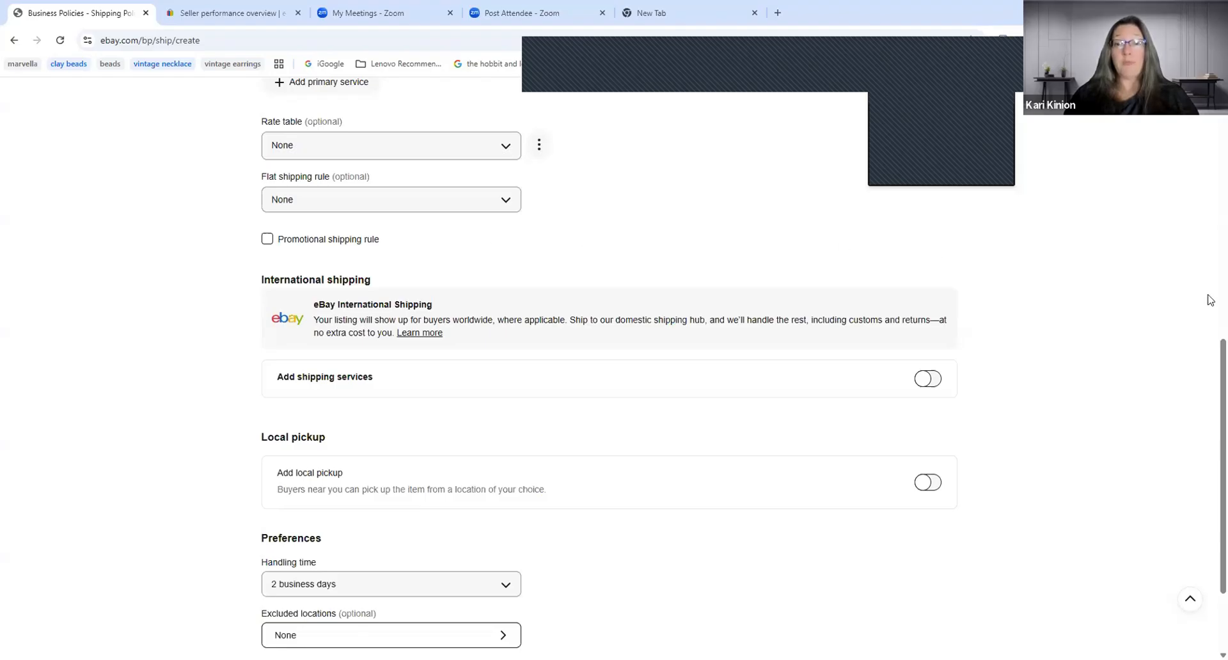
Review the international shipping, local pickup and handling time options of the new shipping policy
scroll(1196, 393, "down", 1)
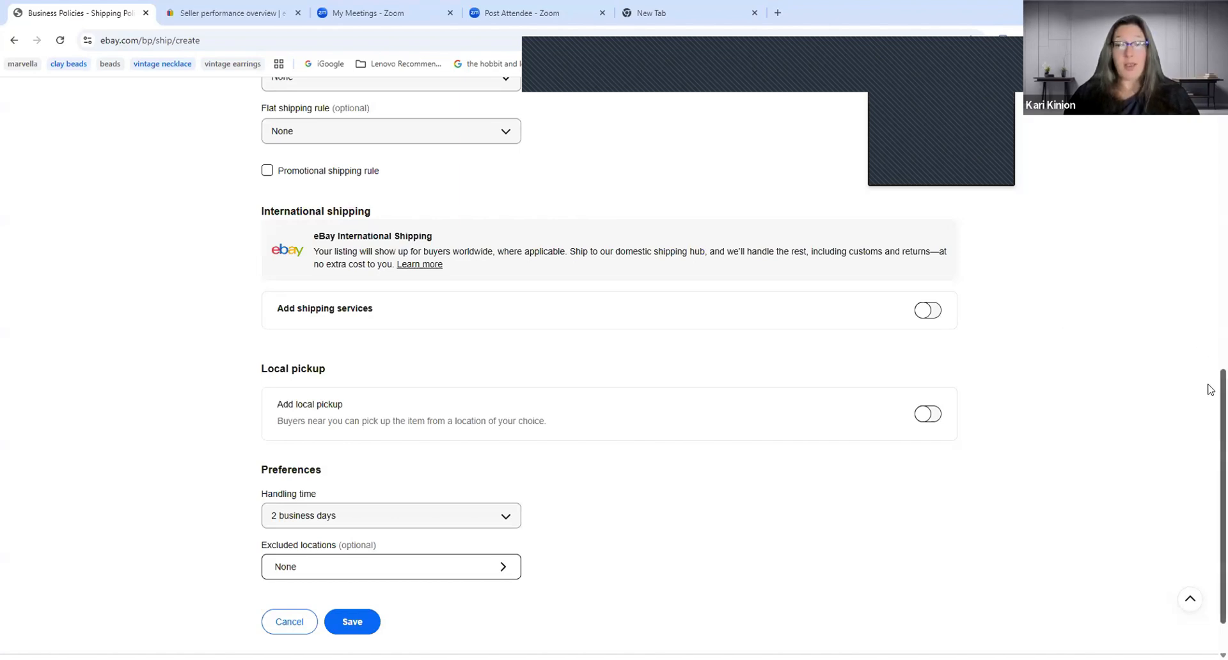
left_click_drag(1209, 392, 1209, 406)
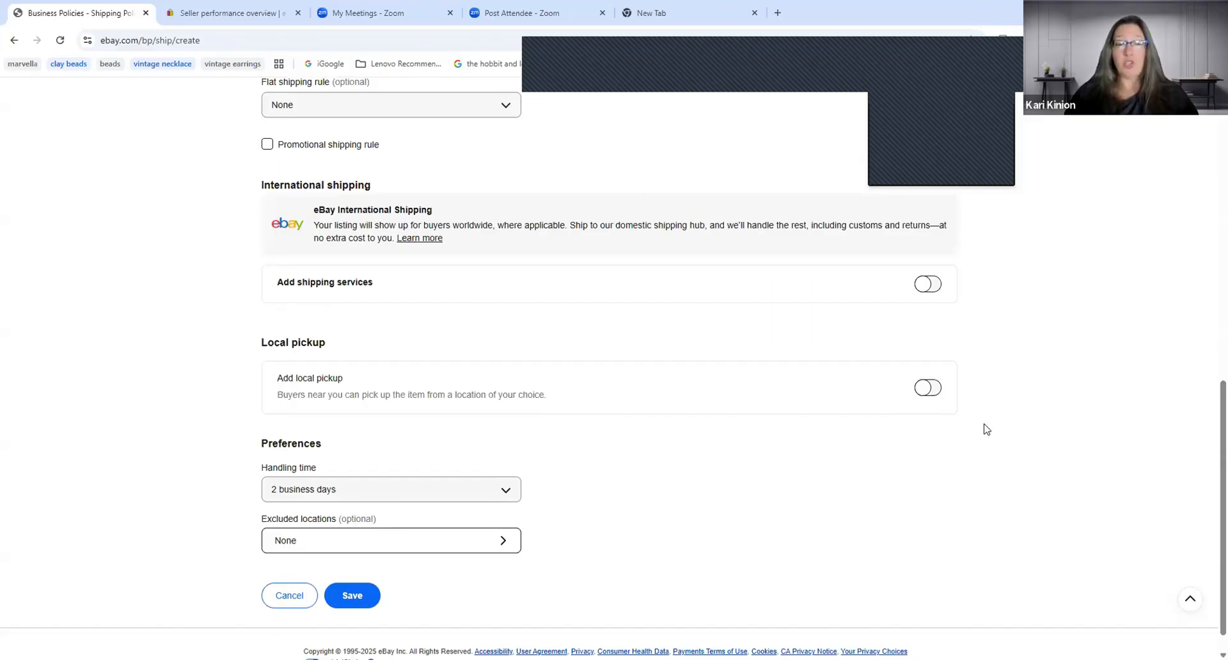
scroll(1204, 543, "down", 1)
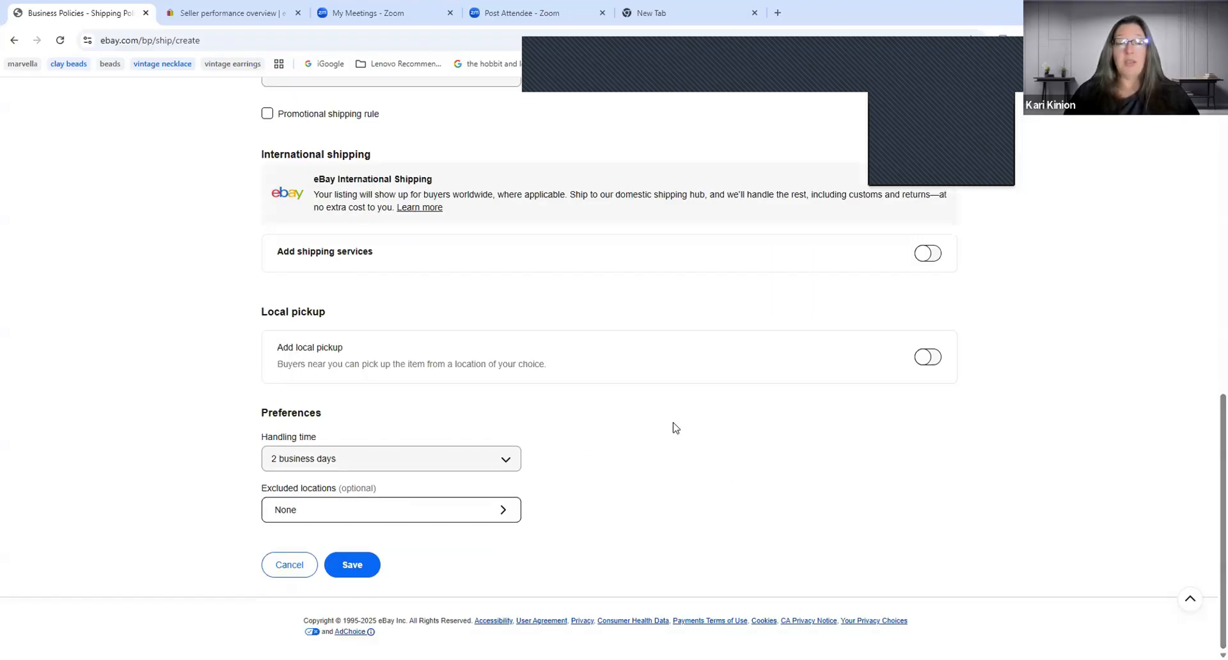
left_click(511, 464)
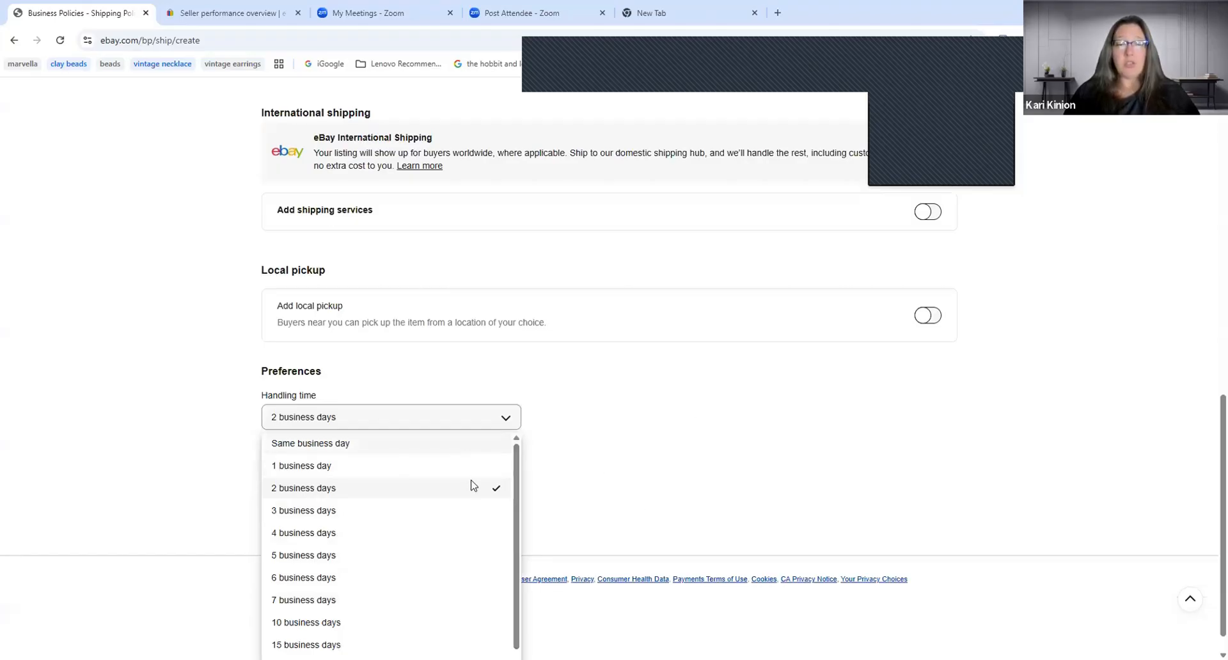
left_click(546, 485)
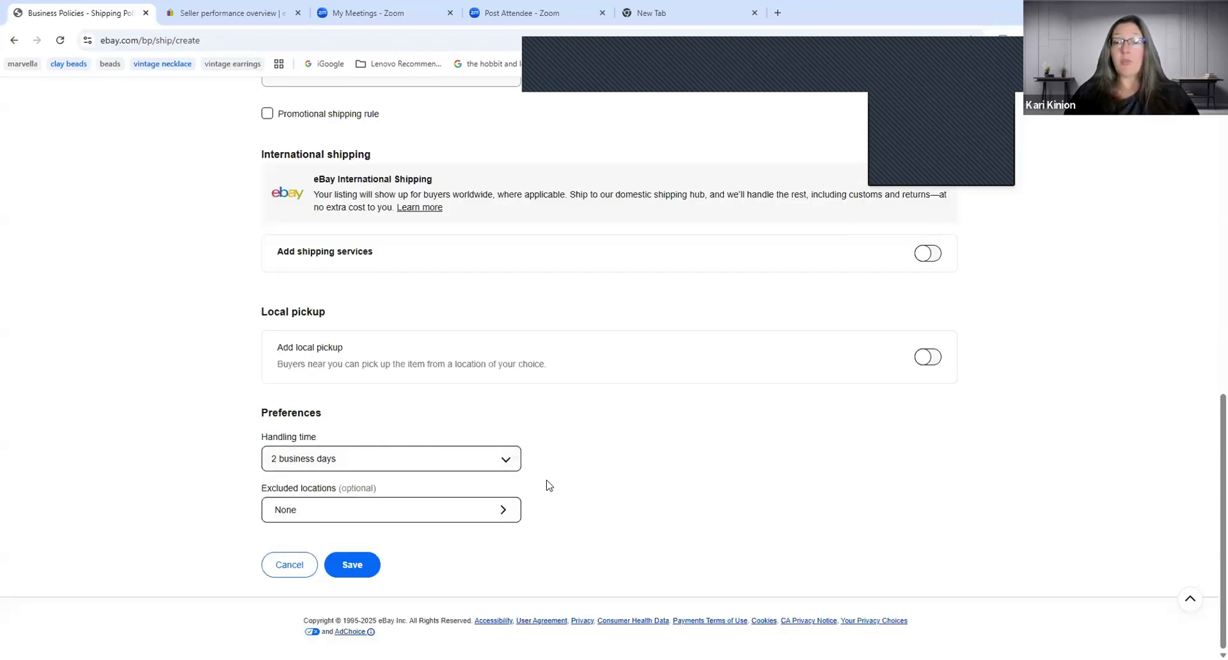
Try handling times of same business day and 1 business day, and cancel the new shipping policy
left_click(510, 471)
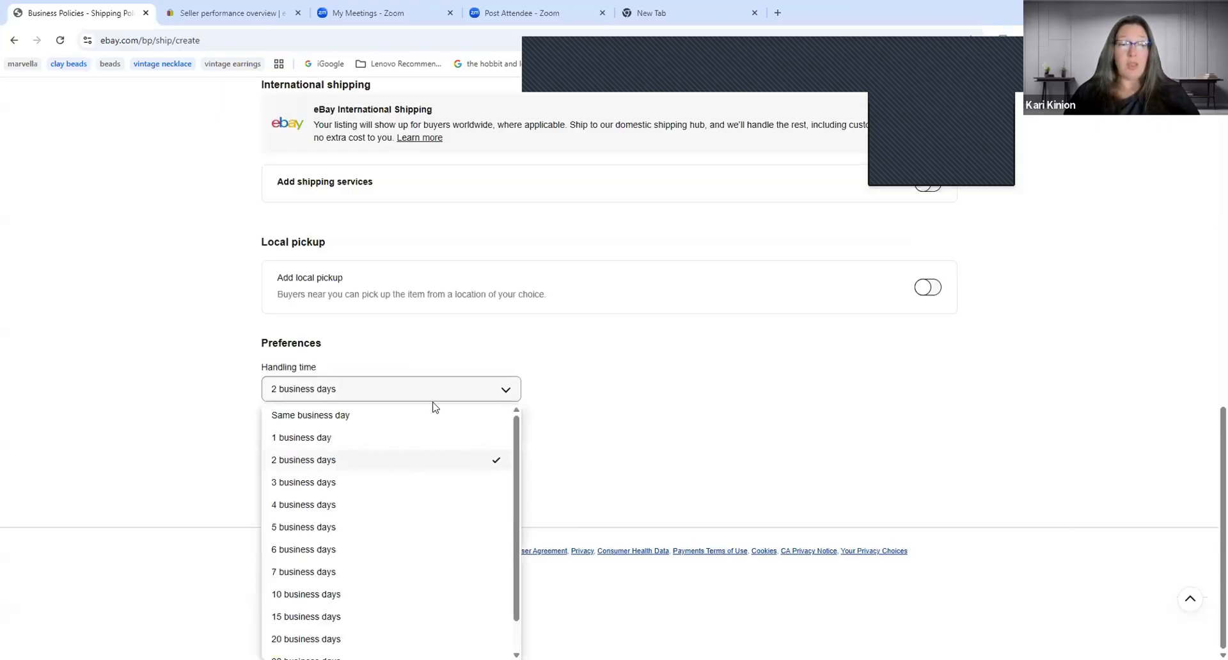
left_click(446, 416)
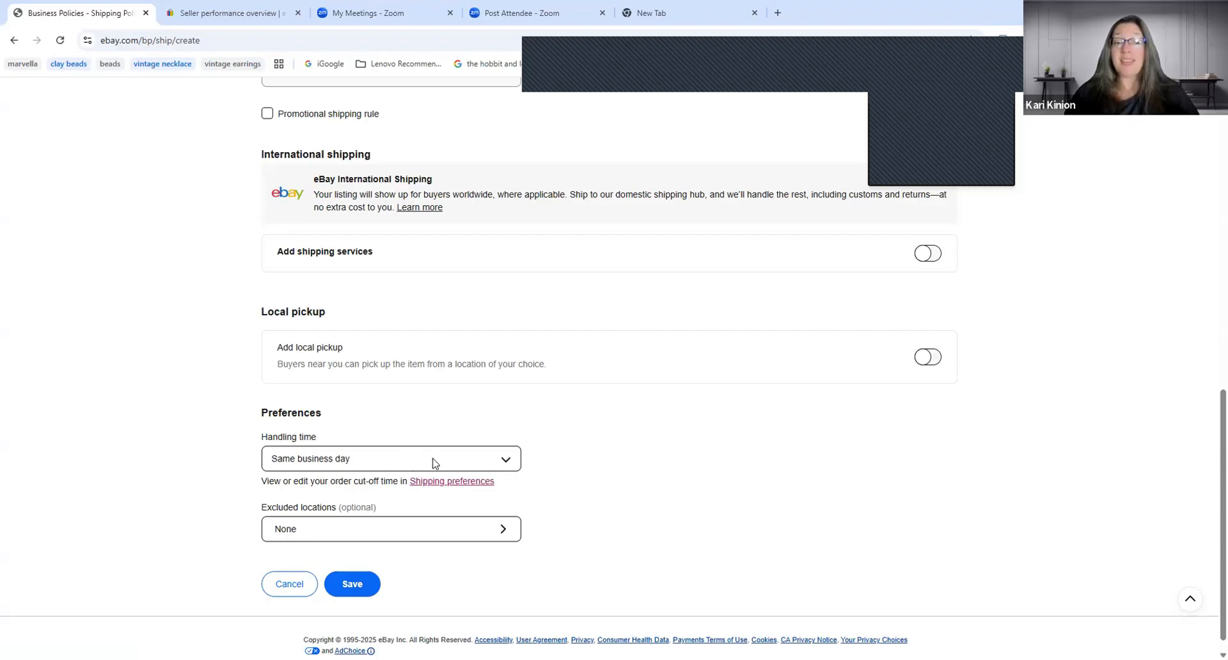
left_click(501, 466)
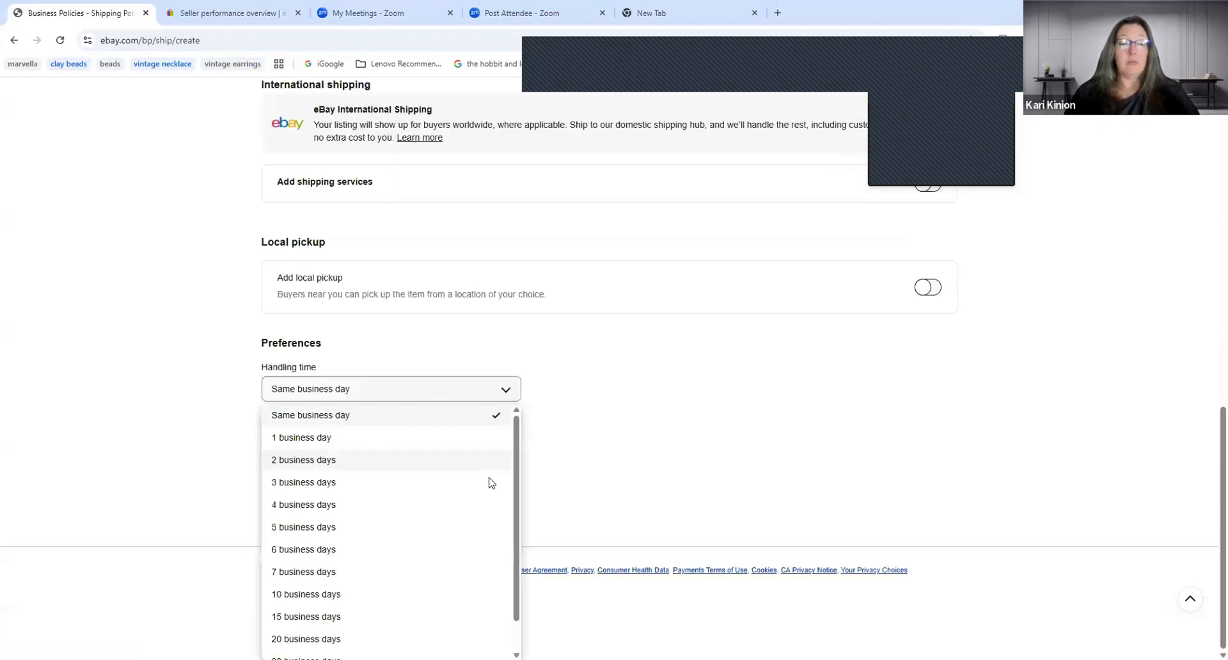
left_click(456, 437)
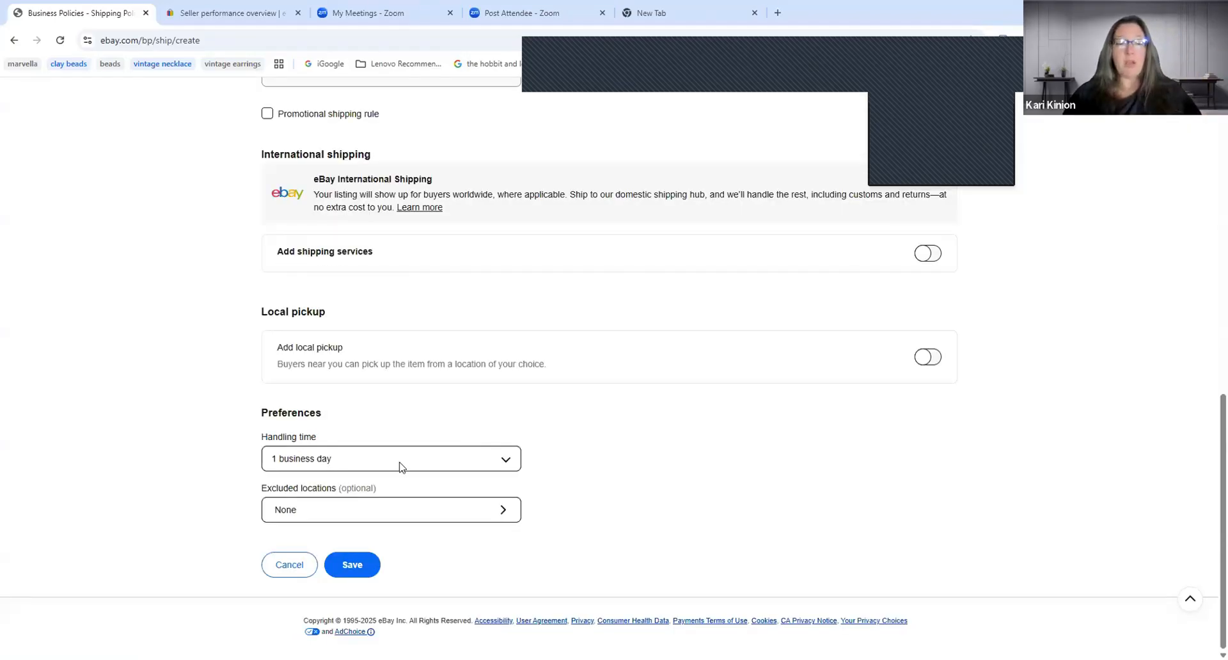
left_click(284, 566)
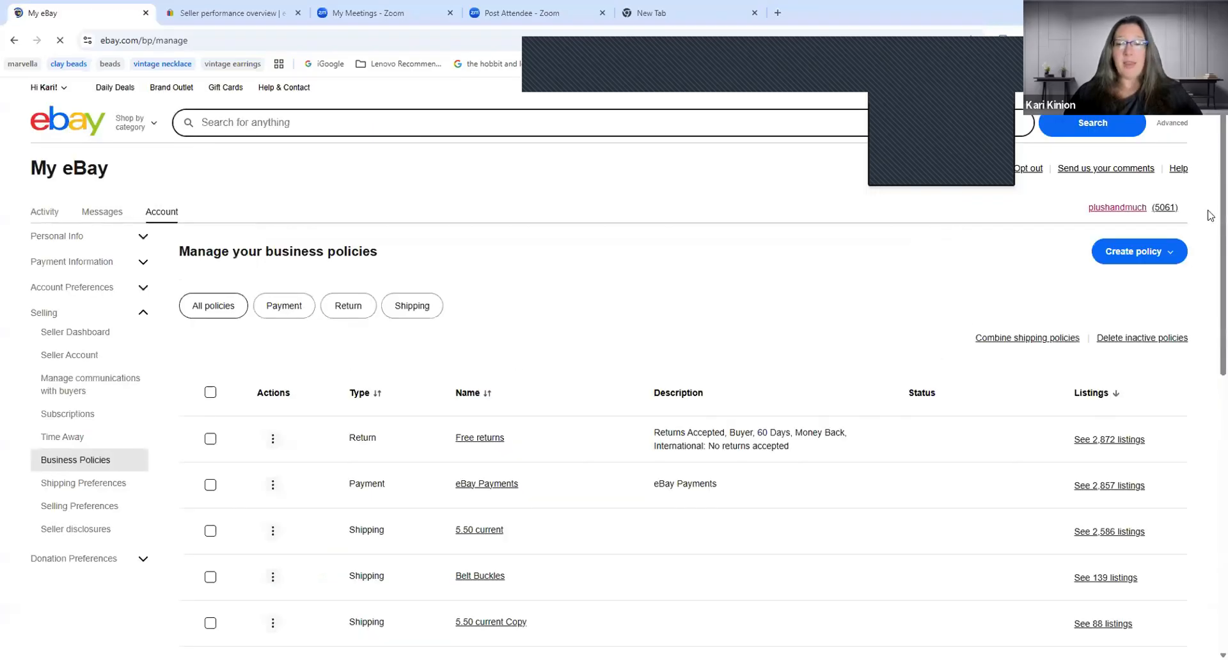
Open the existing 5.50 current shipping policy from the business policies and review its domestic shipping service, costs and rules
scroll(1211, 216, "down", 5)
scroll(1210, 349, "up", 2)
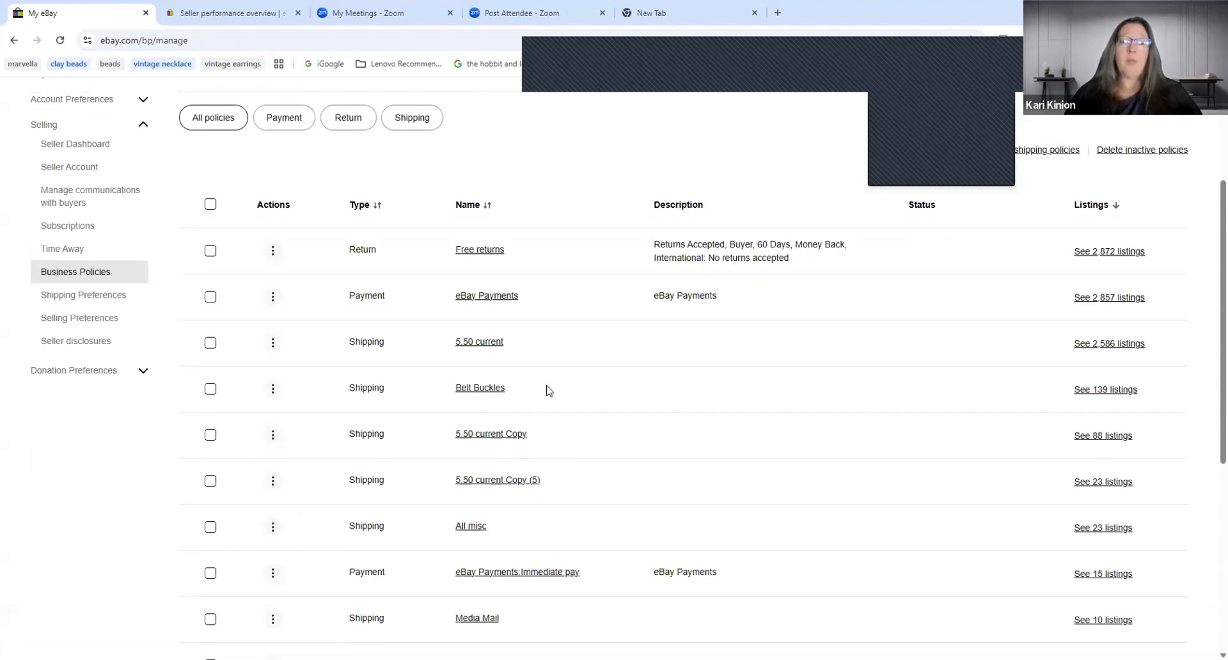
left_click(481, 393)
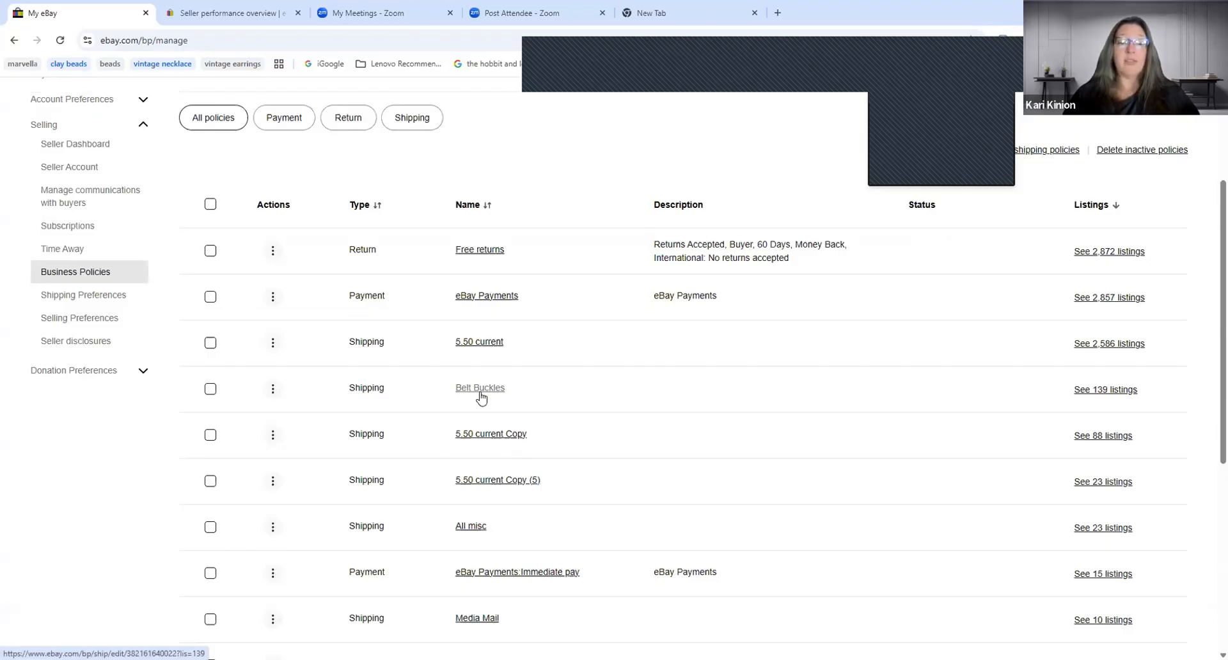
left_click(467, 344)
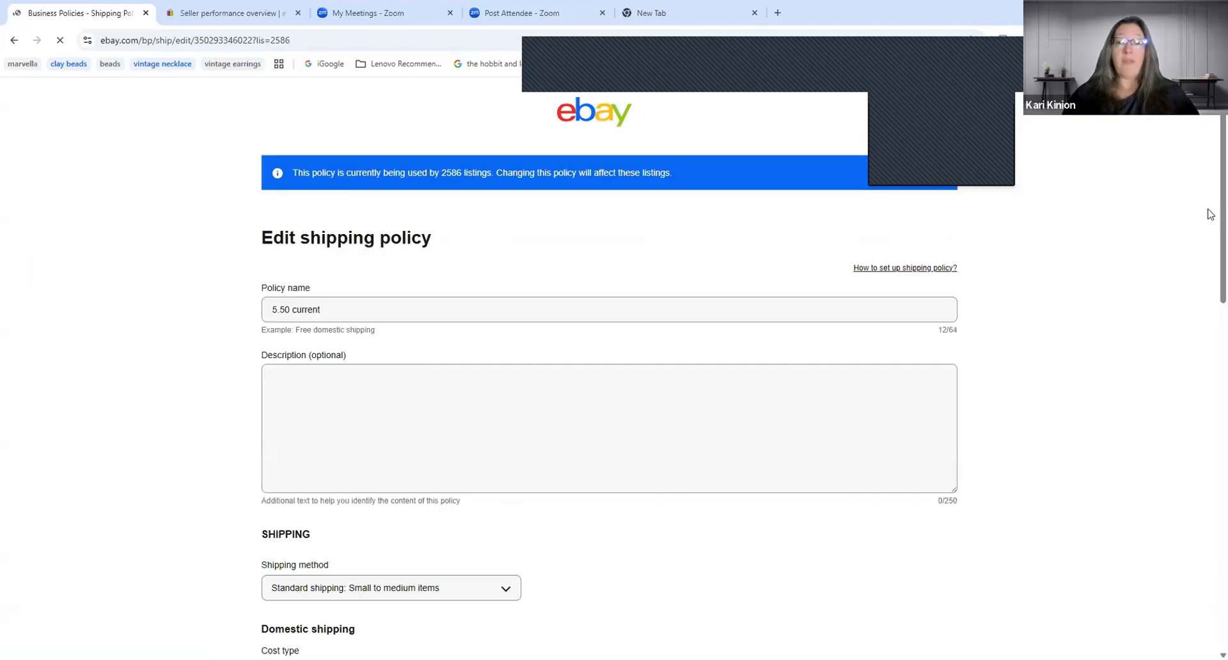
scroll(1211, 252, "down", 2)
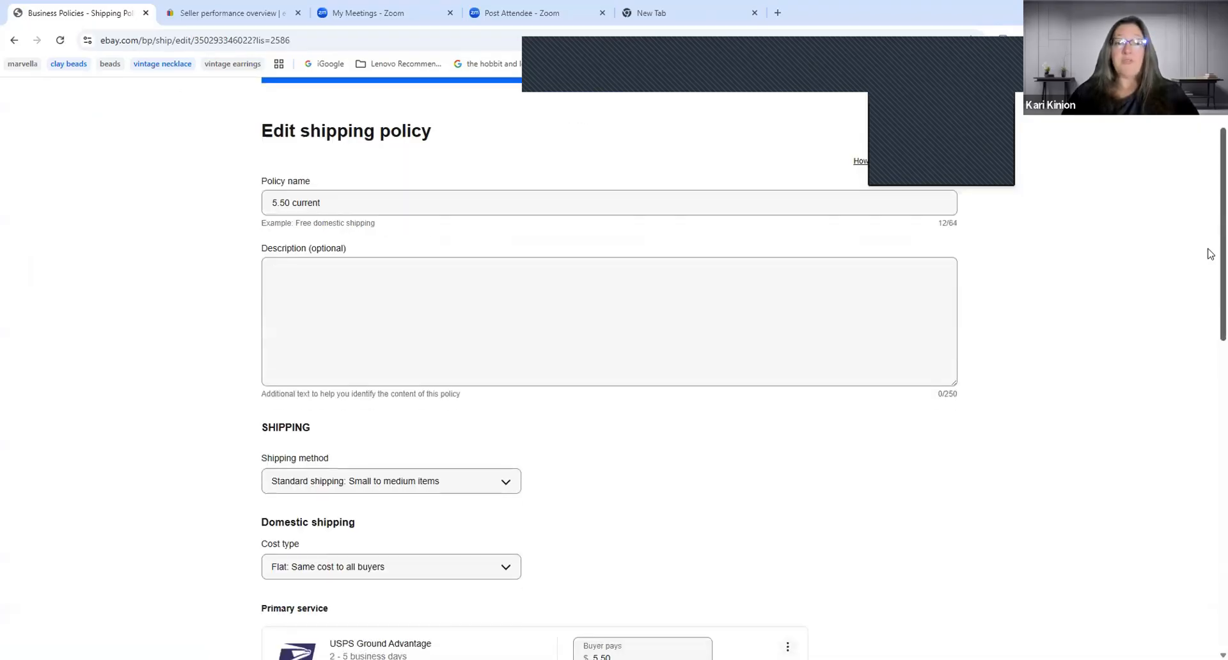
scroll(1210, 281, "down", 4)
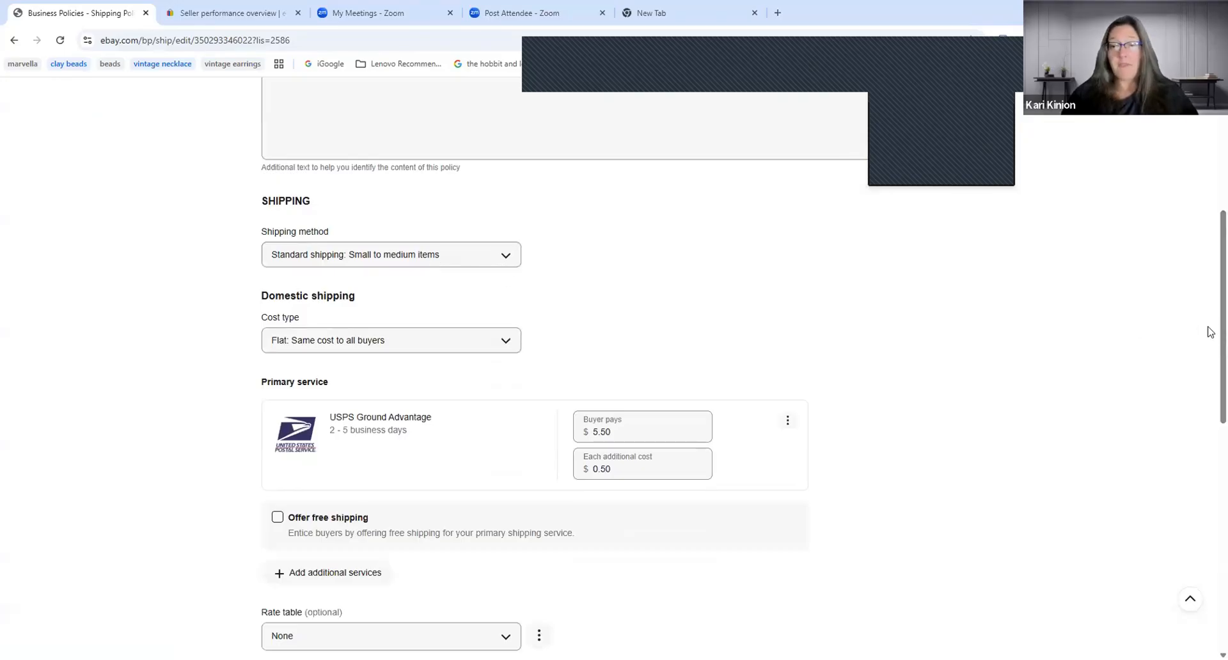
scroll(1209, 397, "down", 3)
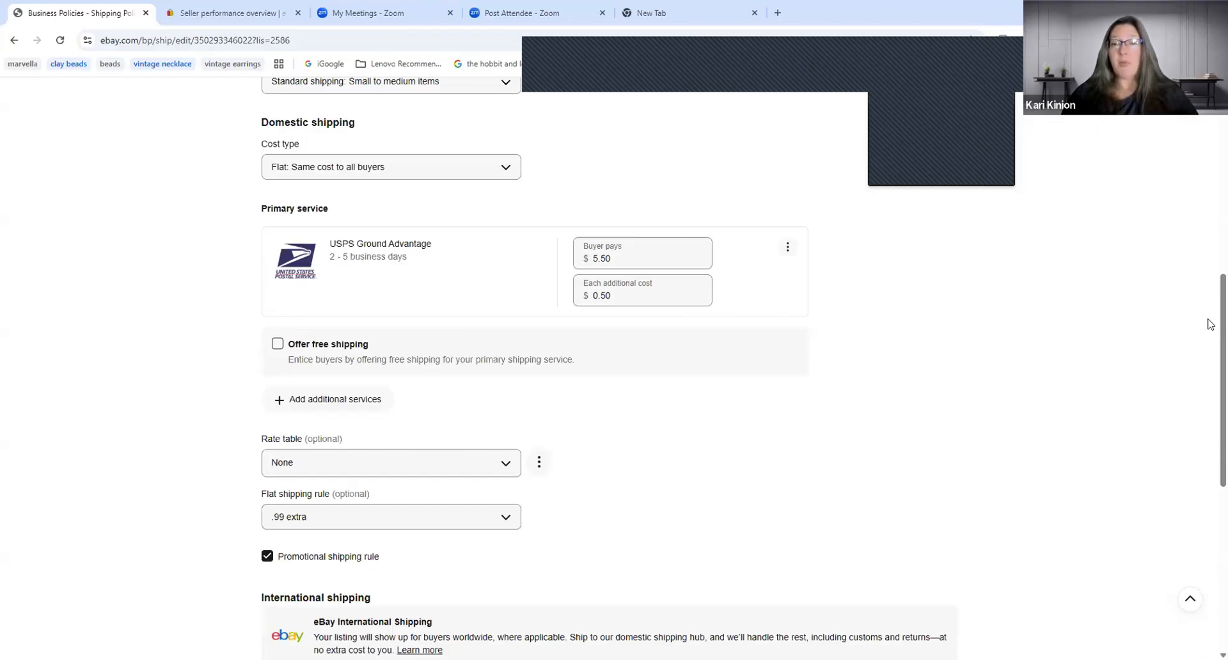
Review the rest of the 5.50 current policy's domestic shipping settings and the available flat shipping rule choices
scroll(1210, 327, "down", 1)
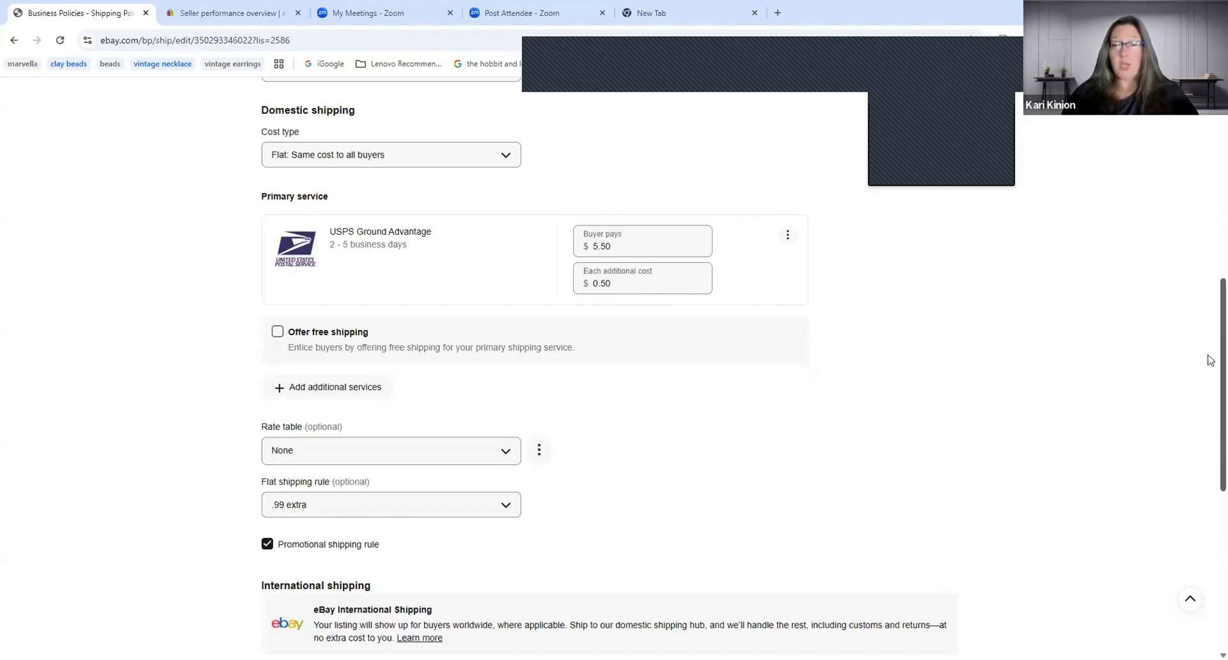
scroll(1210, 397, "down", 1)
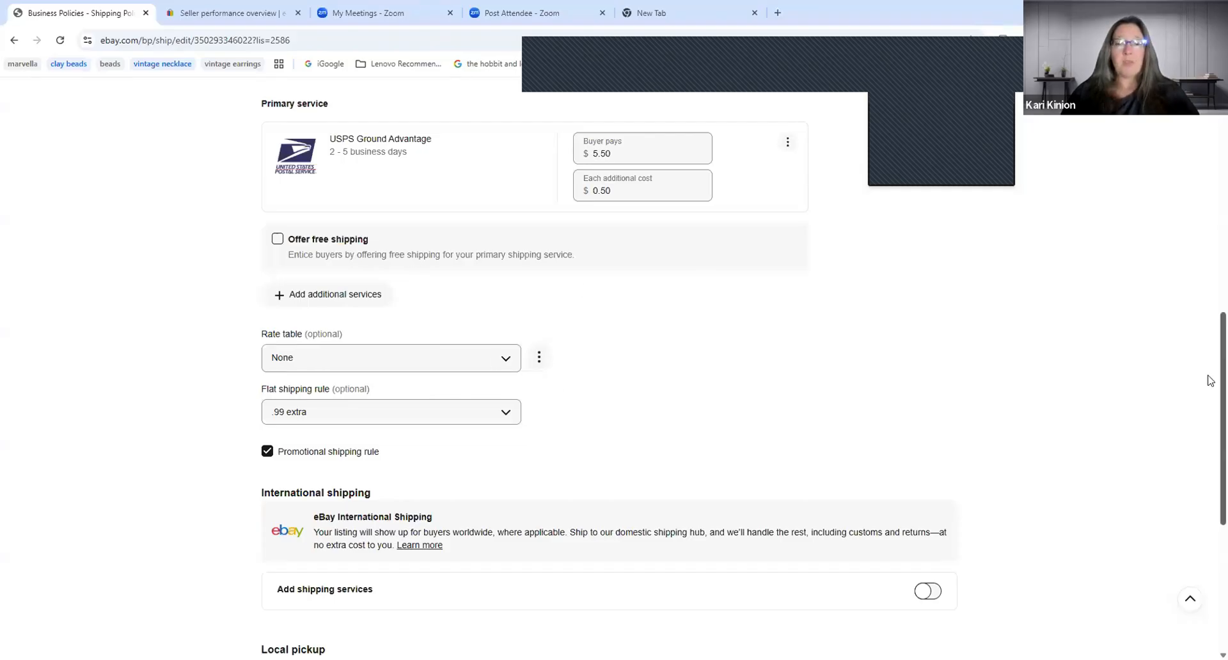
scroll(1209, 400, "down", 1)
scroll(1210, 409, "down", 1)
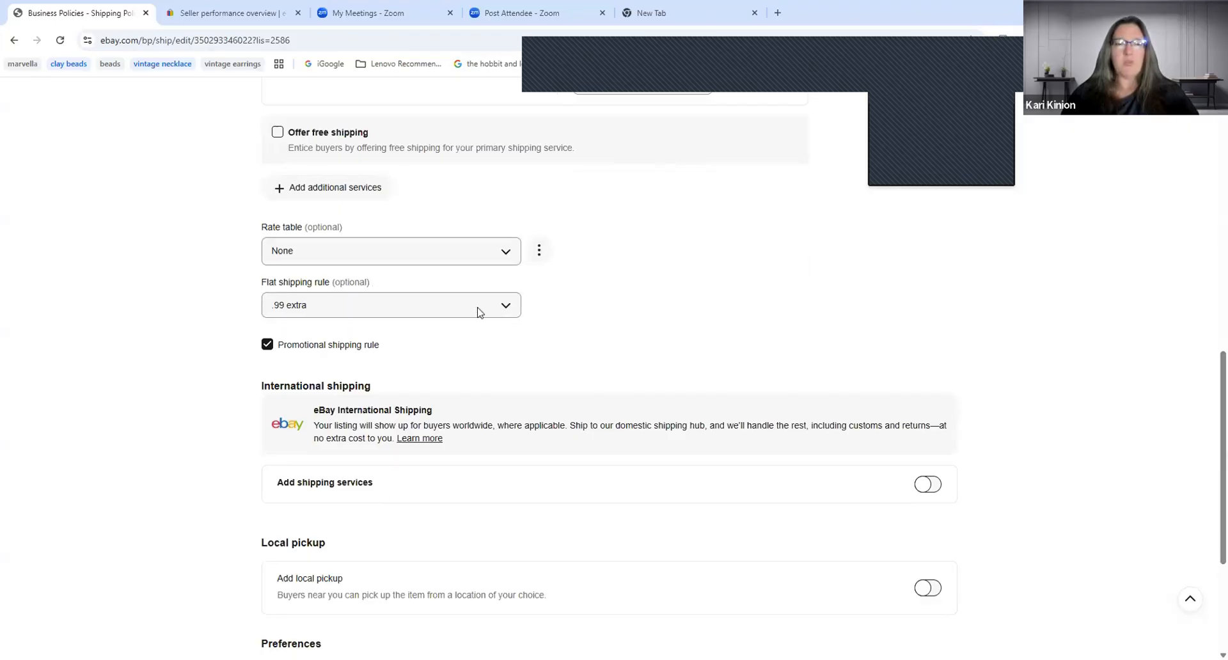
left_click(502, 307)
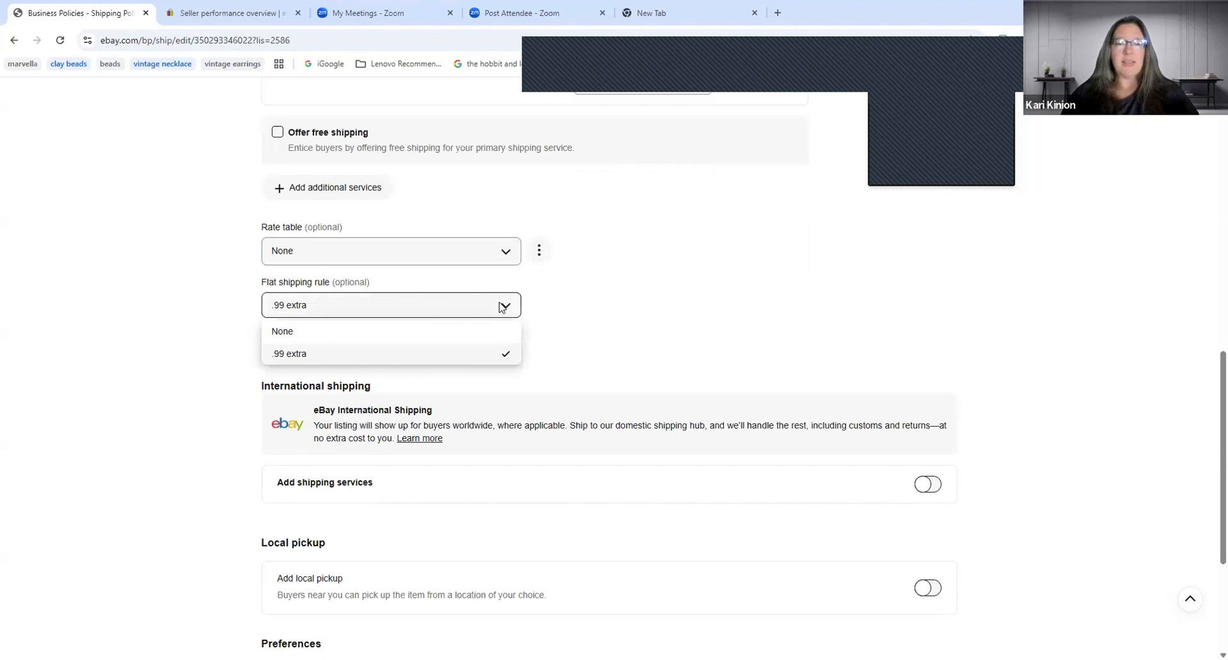
left_click(502, 307)
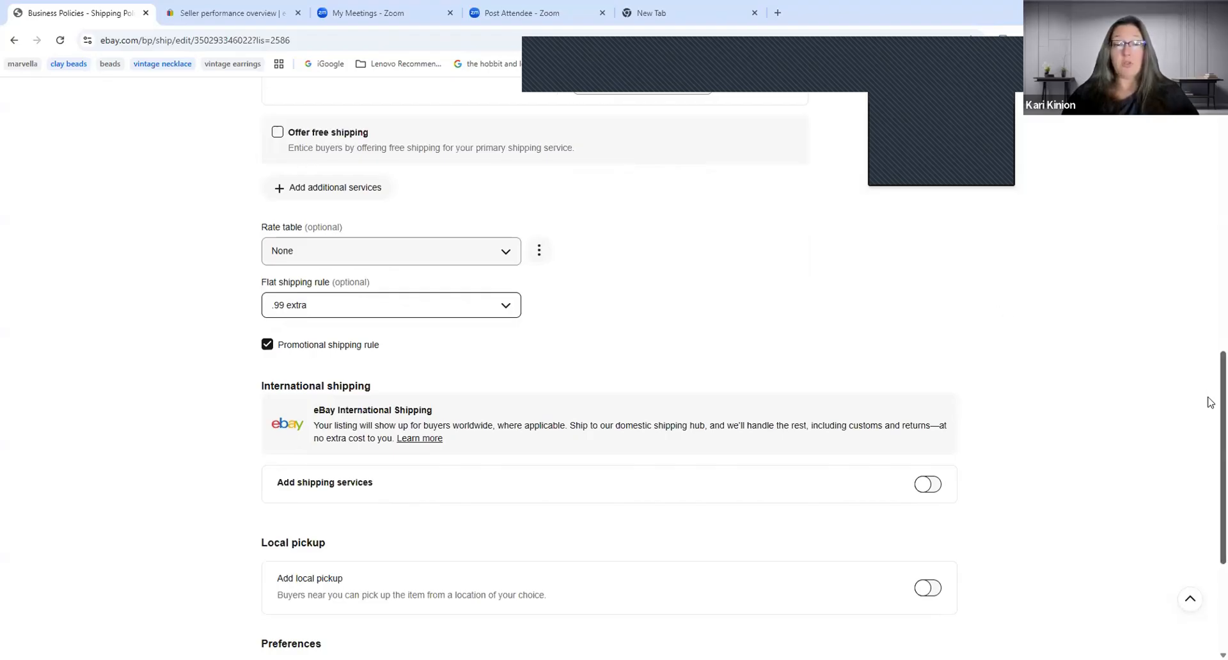
Review the international shipping, local pickup and handling time settings of the 5.50 current policy and close it without saving
scroll(1211, 473, "down", 3)
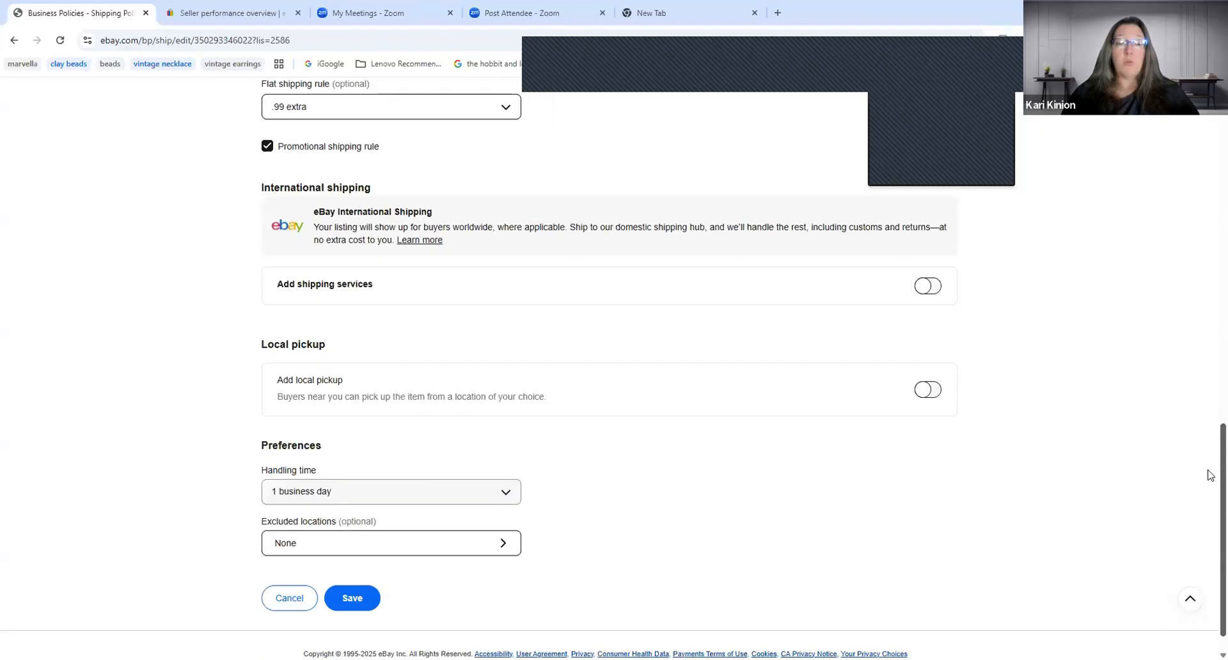
scroll(1211, 486, "down", 1)
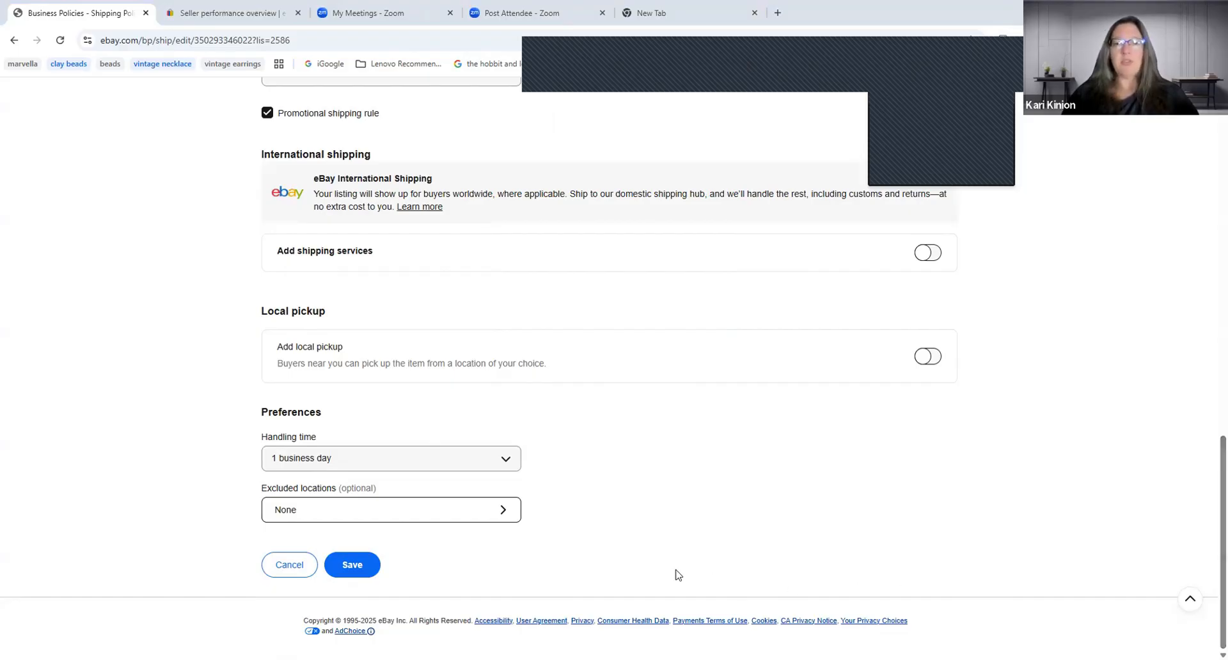
left_click(302, 568)
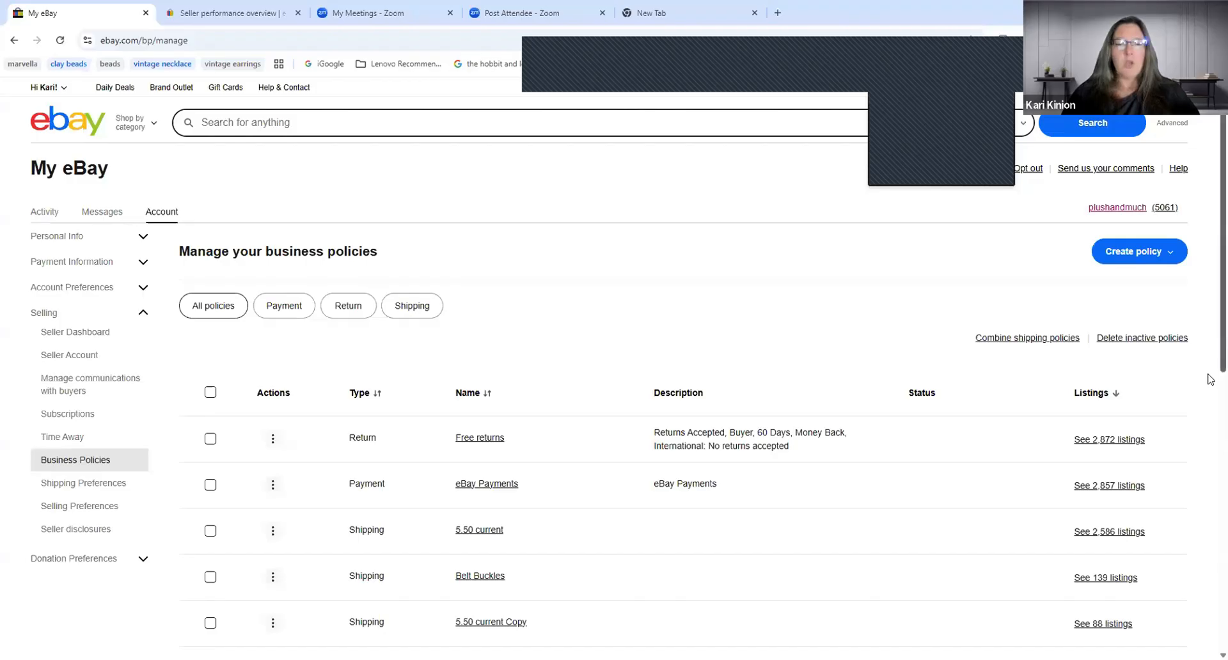
Open the Med flat rate shipping policy from the business policies and review its domestic shipping service and costs
scroll(1209, 377, "down", 4)
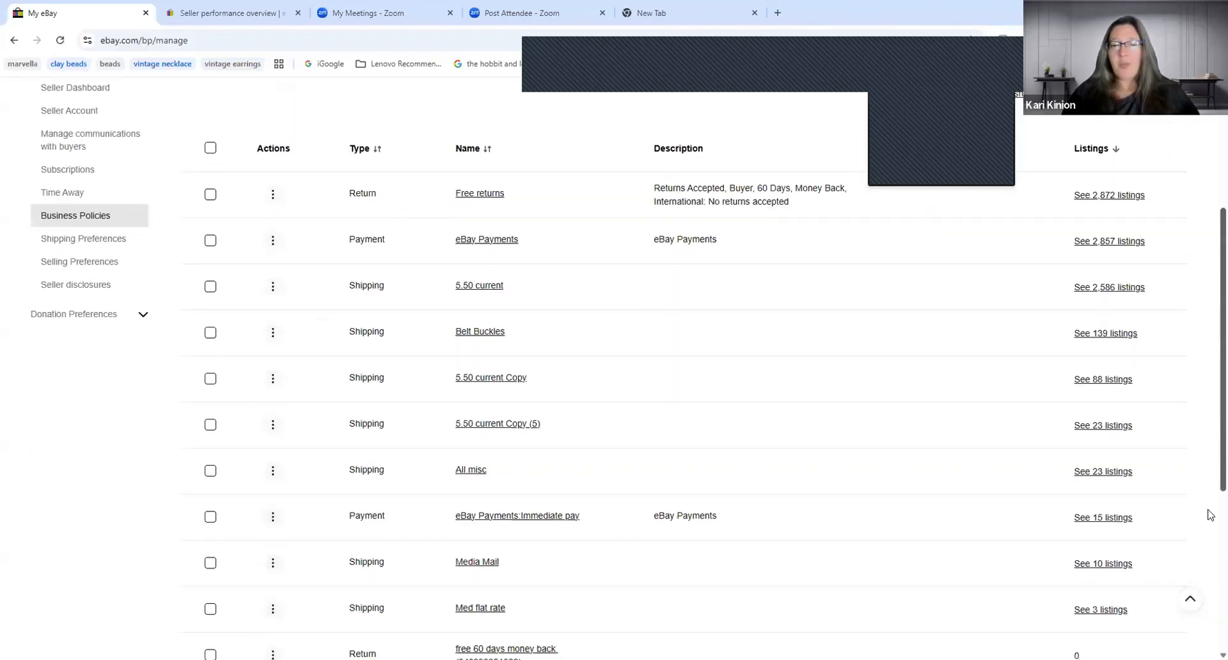
scroll(1210, 515, "down", 2)
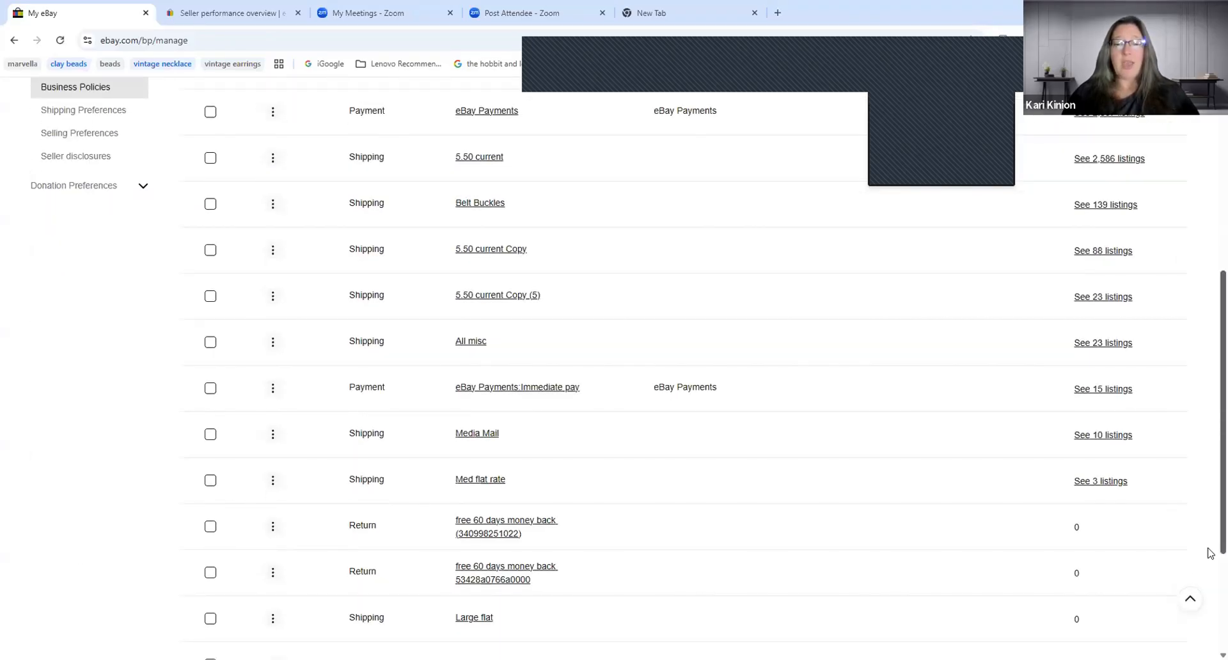
scroll(1107, 518, "down", 1)
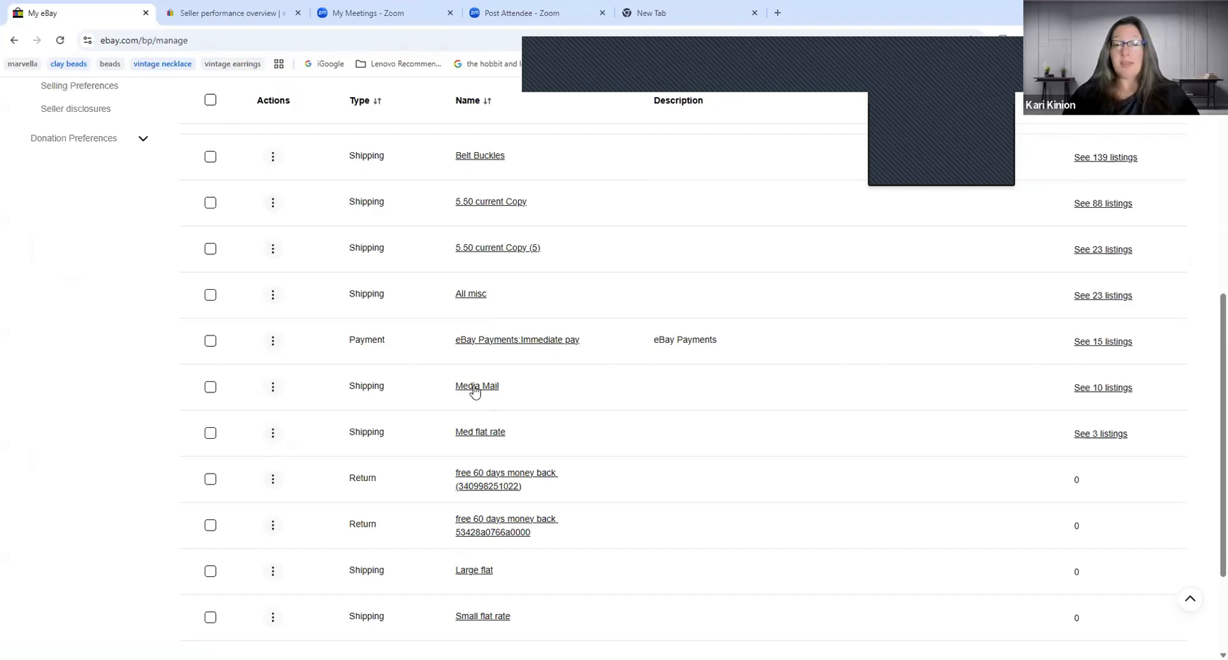
left_click(484, 434)
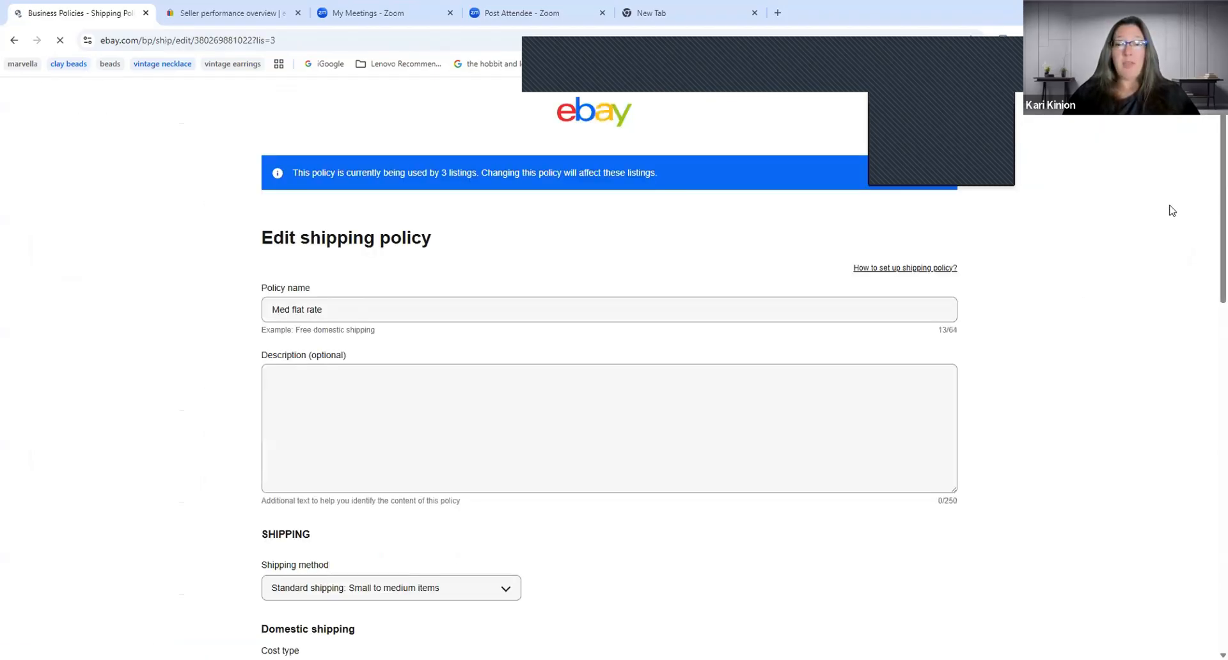
scroll(1209, 211, "down", 6)
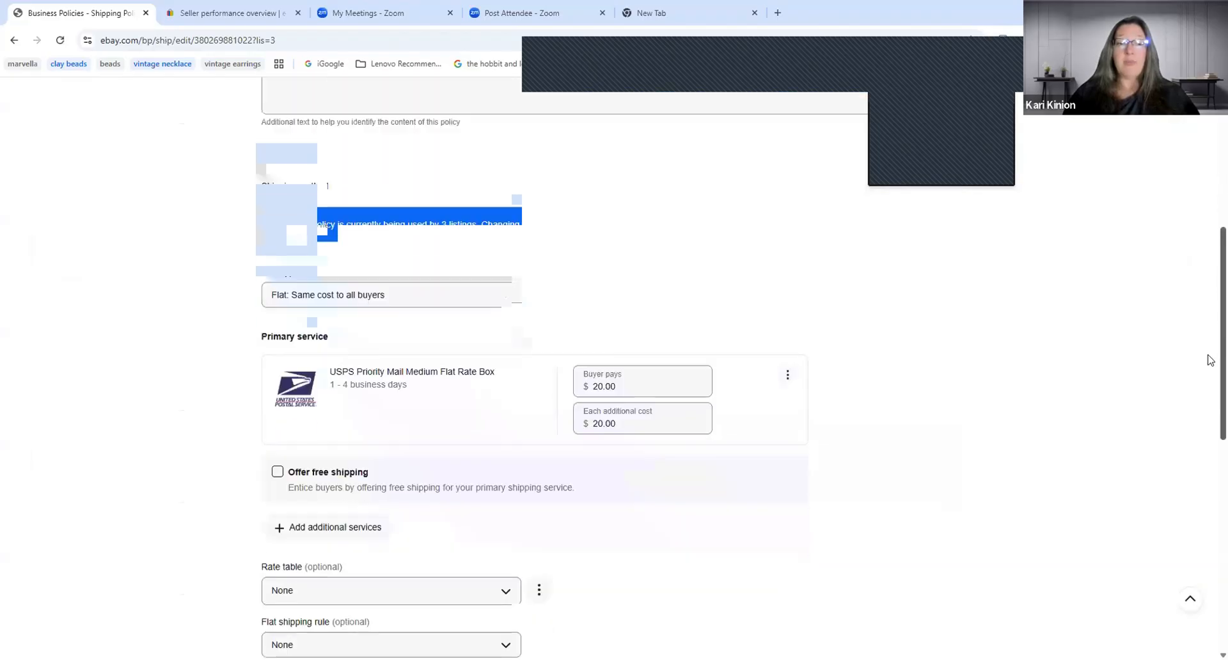
scroll(1211, 359, "down", 2)
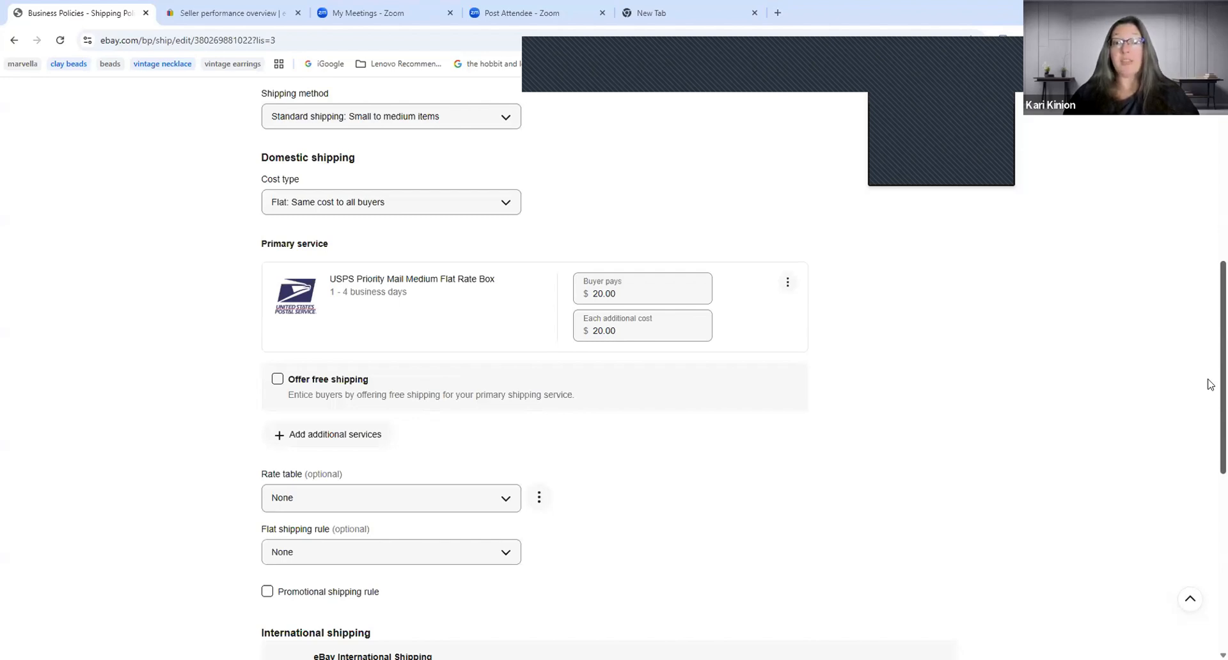
Set the handling time of the Med flat rate shipping policy to 1 business day and save the policy
scroll(1211, 410, "down", 3)
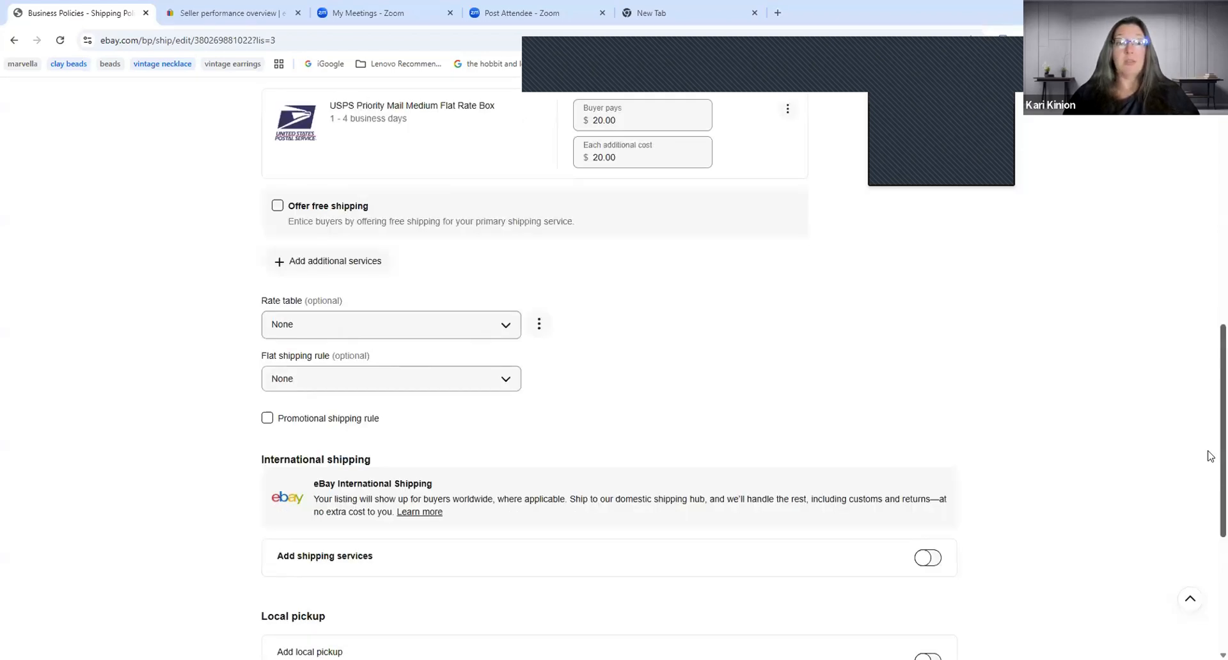
scroll(1211, 457, "down", 1)
scroll(1211, 524, "down", 3)
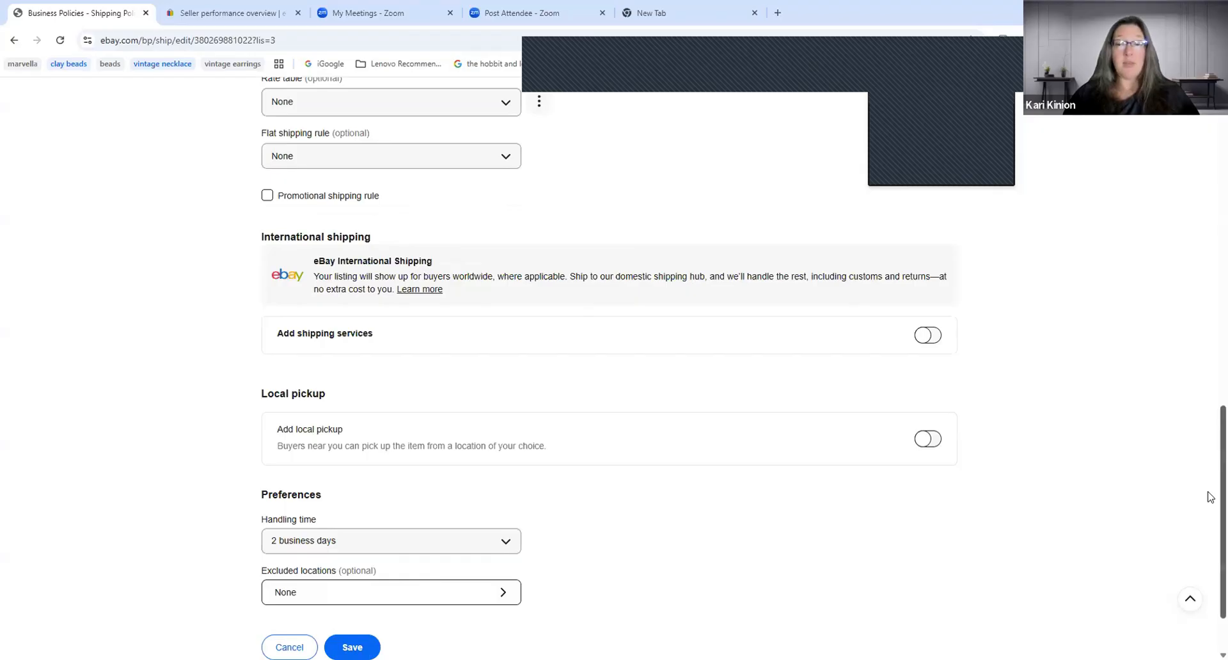
scroll(1211, 511, "down", 1)
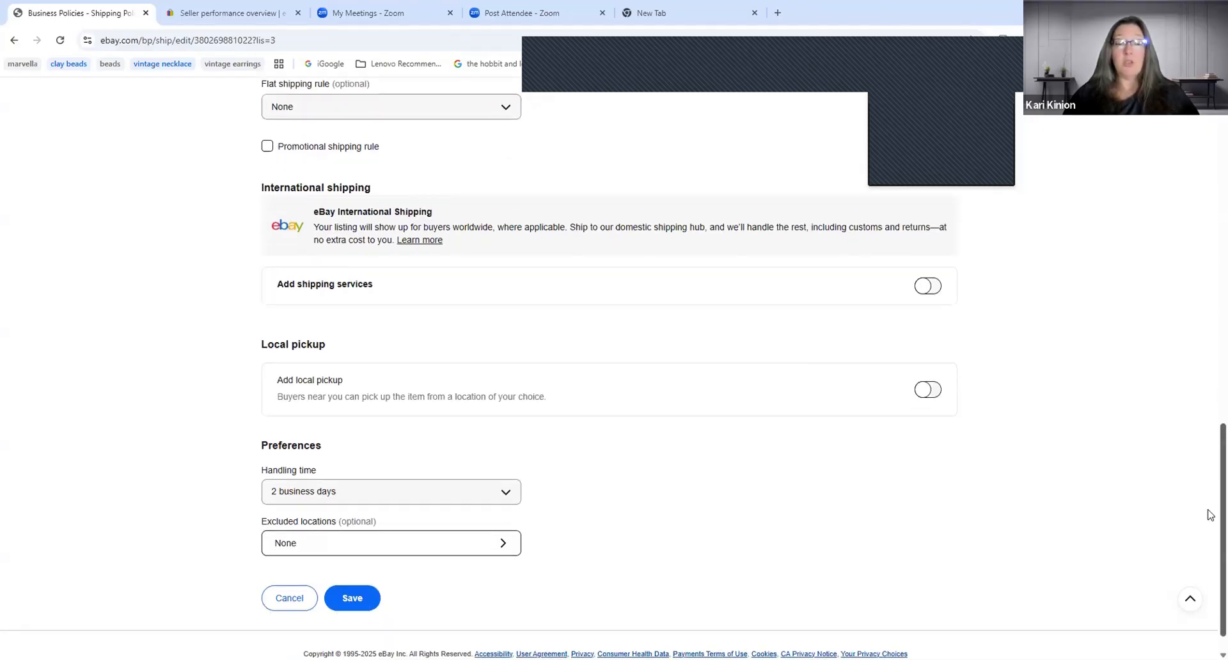
left_click(484, 490)
left_click(472, 469)
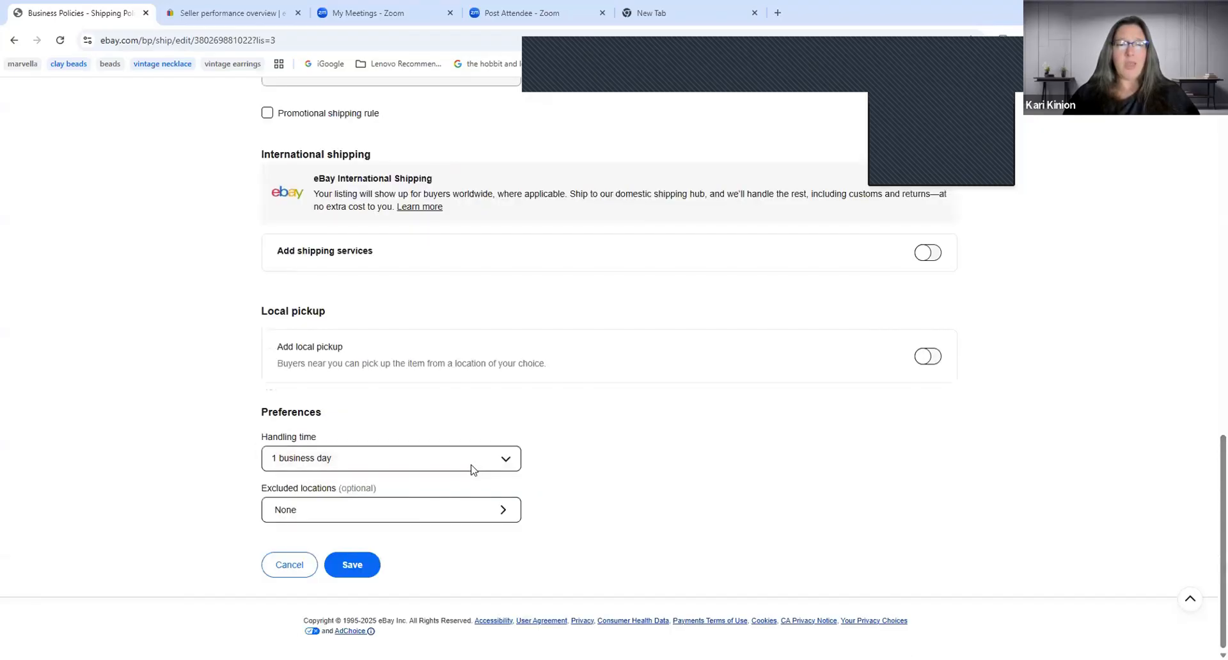
left_click(352, 566)
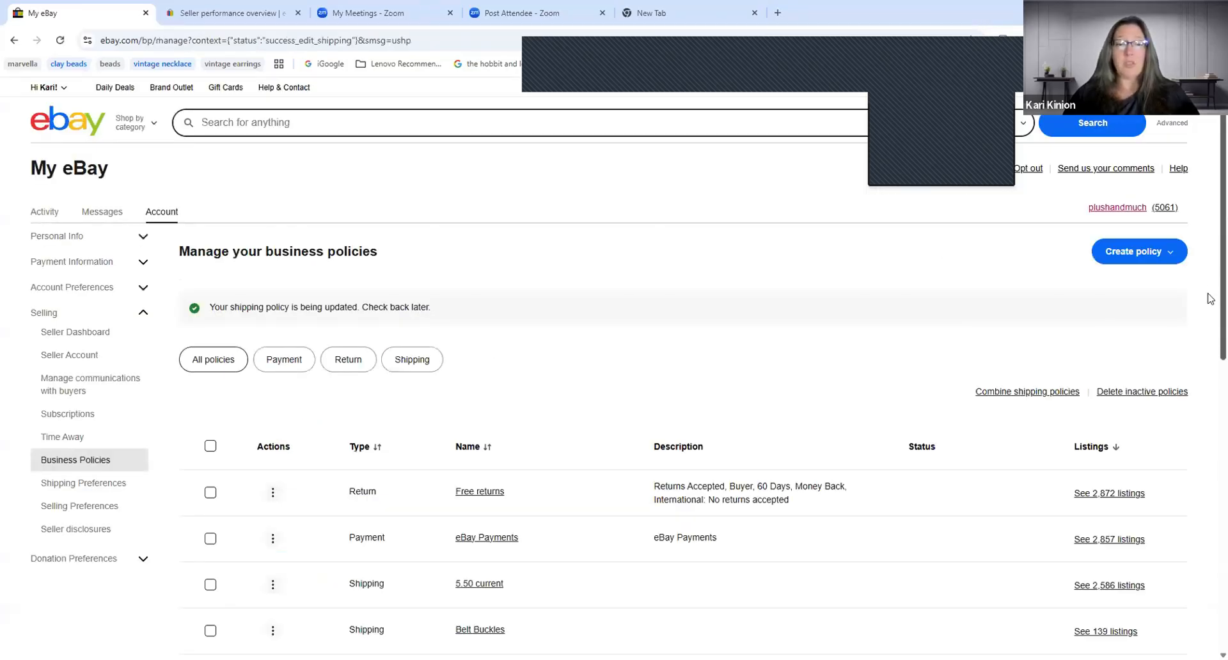
Check the status of the Med flat rate shipping policy in the list of business policies
scroll(1210, 298, "down", 2)
scroll(1210, 311, "down", 5)
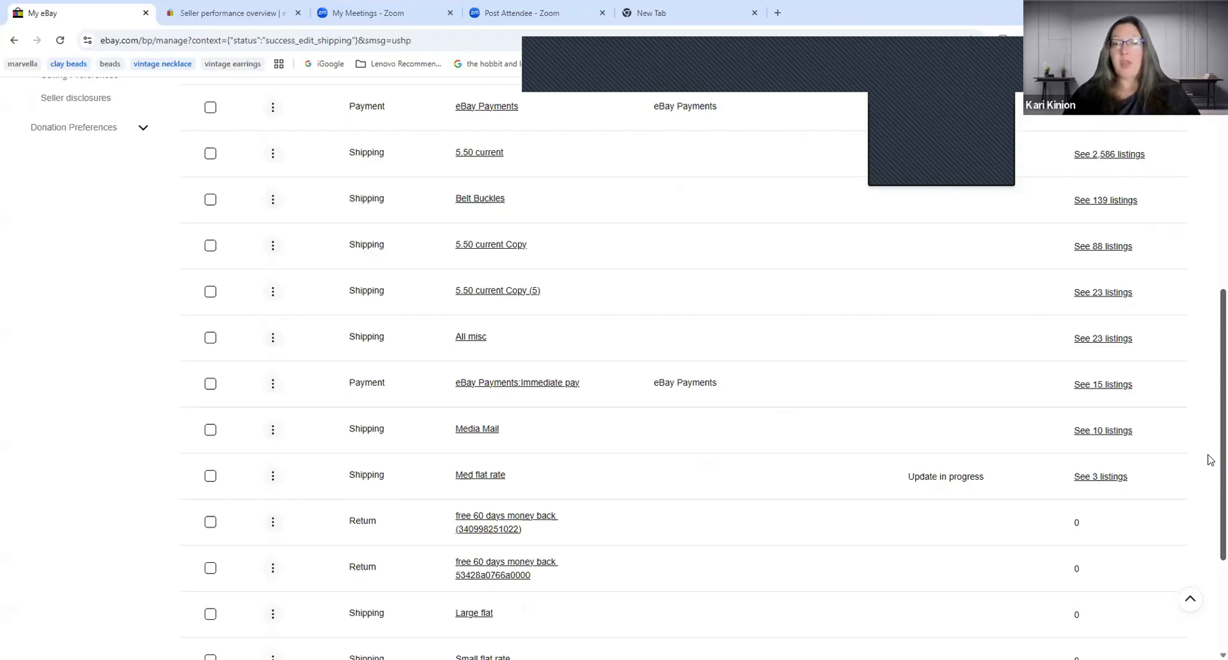
scroll(1210, 454, "up", 1)
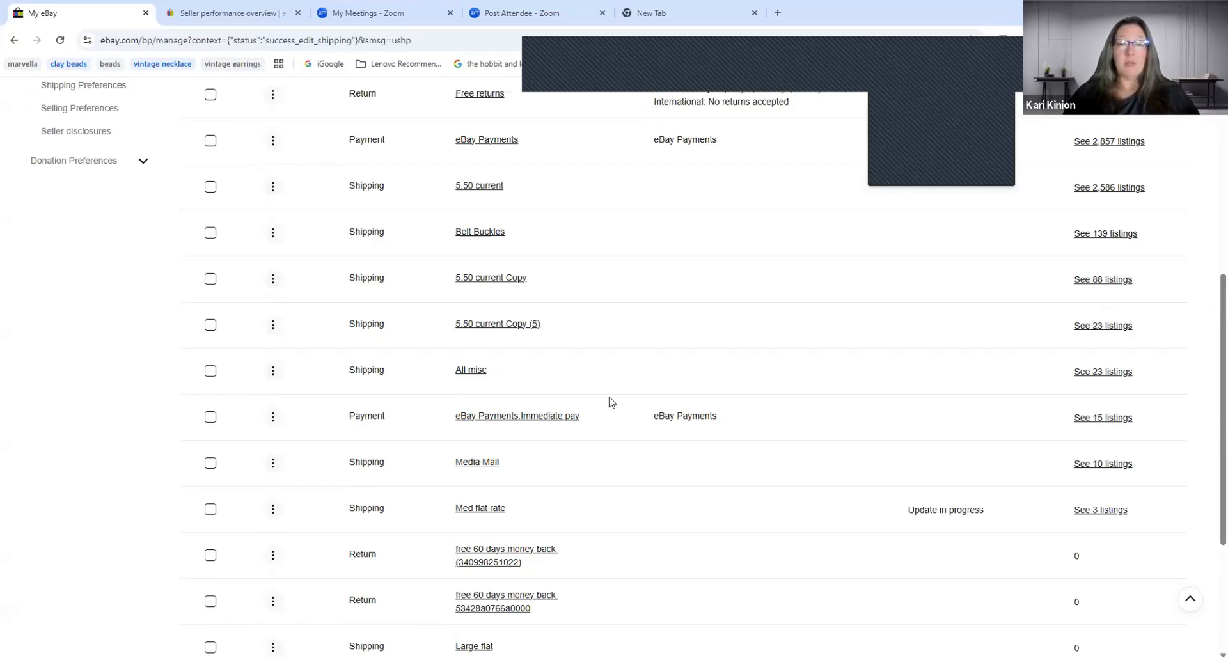
scroll(1211, 491, "up", 6)
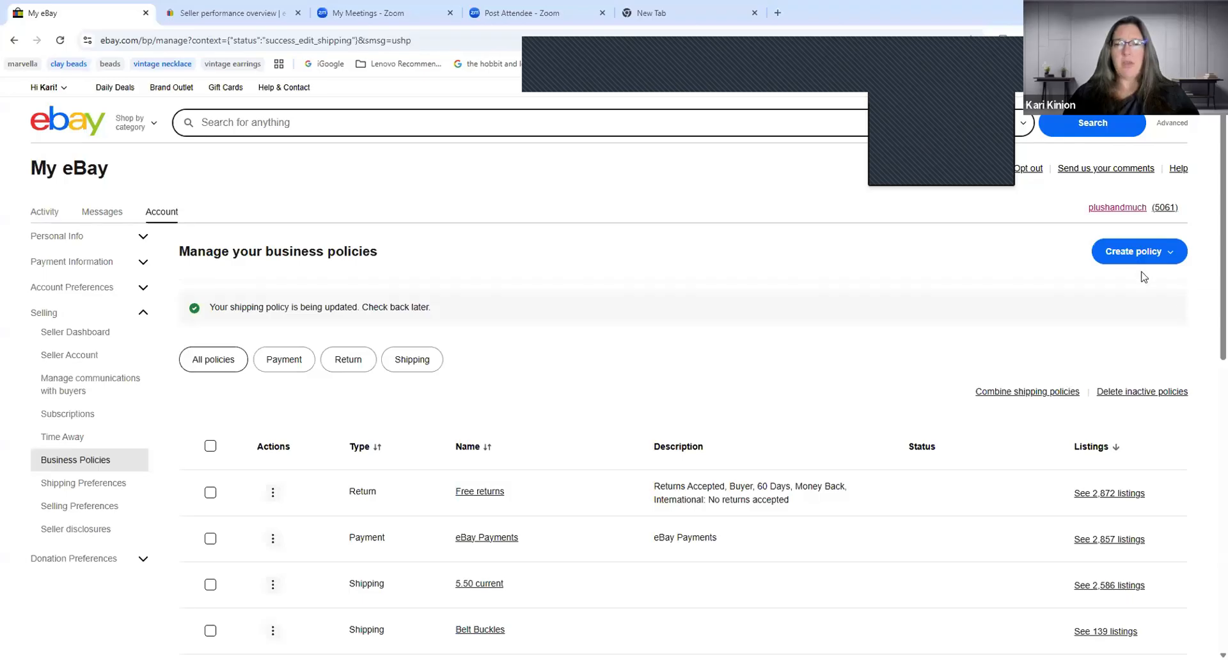
Start a new payment policy, review its immediate payment and offline payment options, and cancel it
left_click(1134, 264)
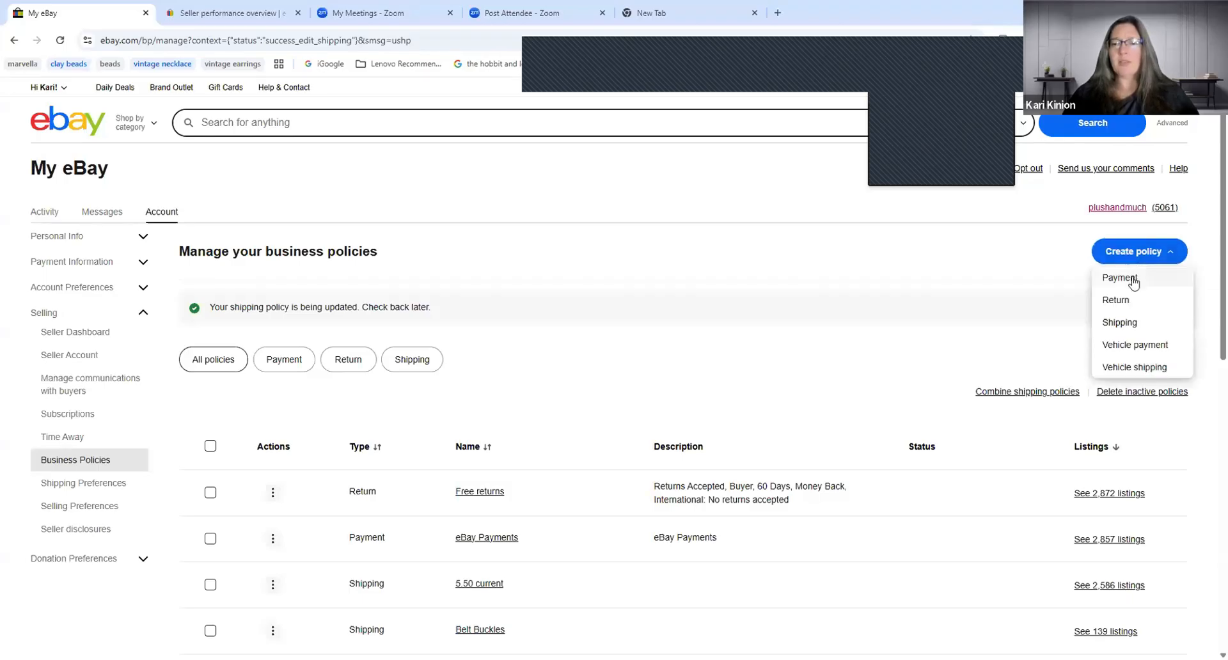
left_click(1133, 279)
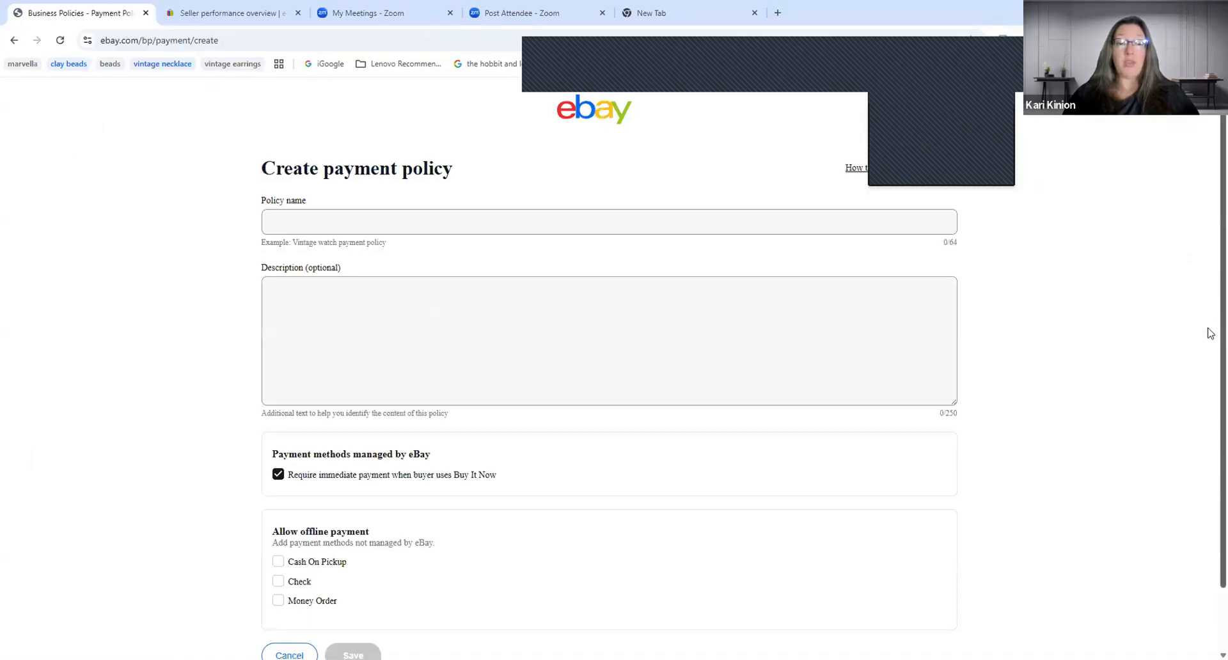
scroll(1207, 332, "down", 2)
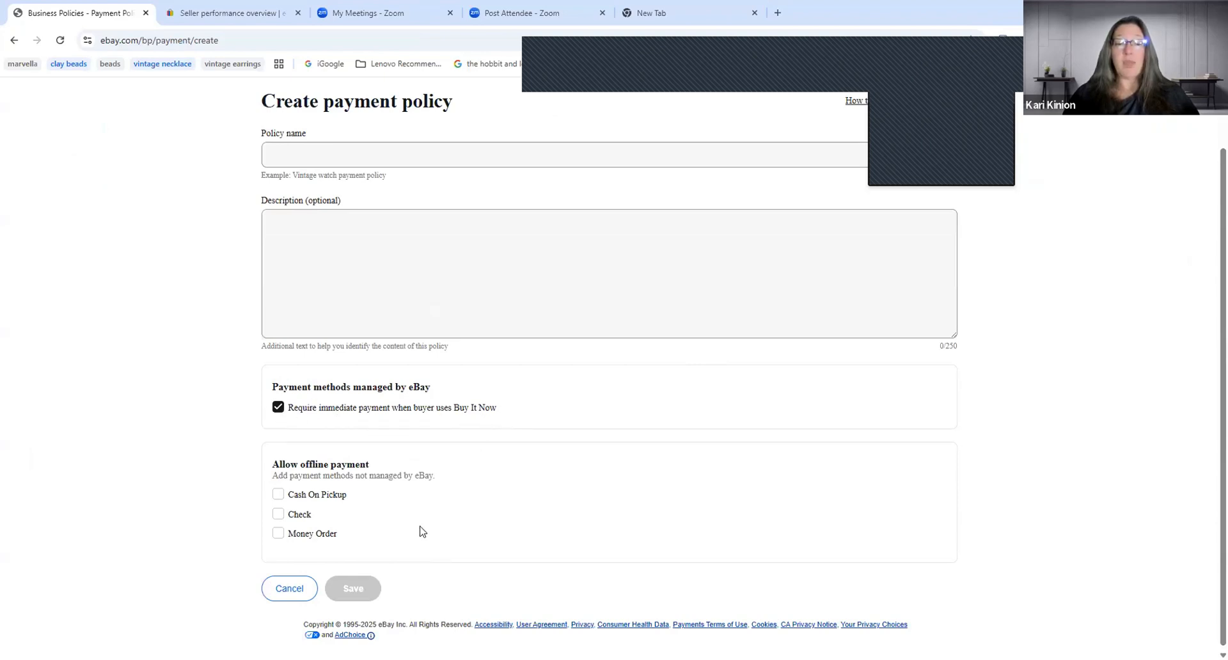
left_click(298, 587)
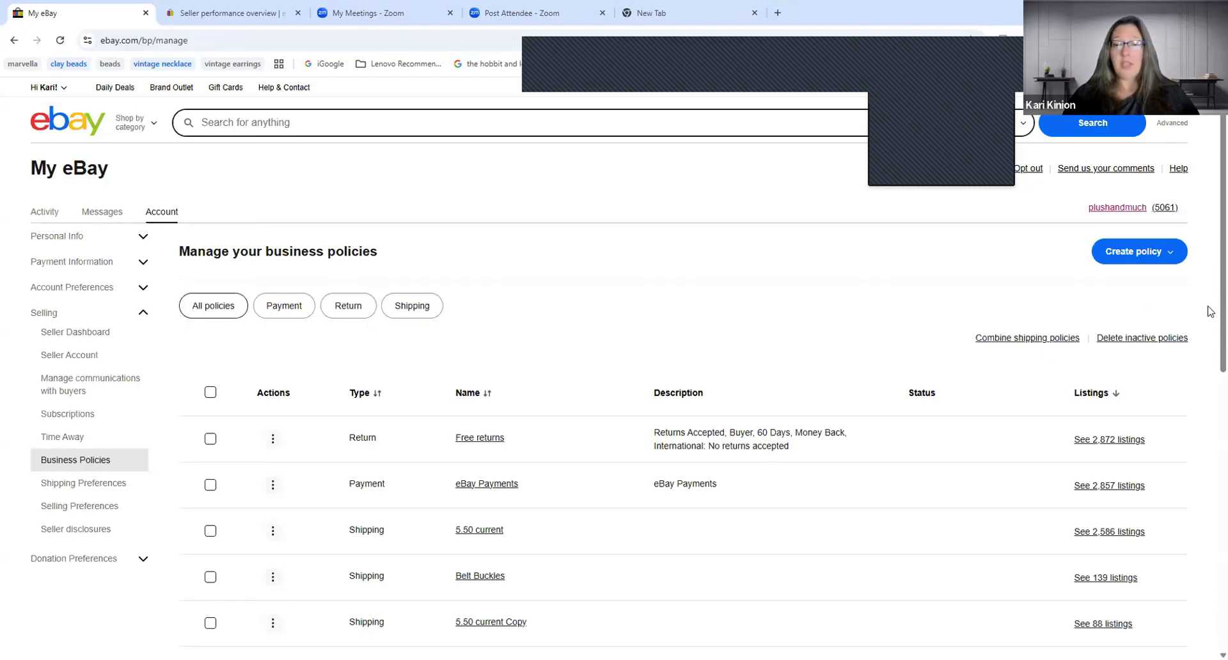
Review the complete list of return, payment and shipping business policies, including those not used by any listing
scroll(1210, 473, "down", 5)
scroll(1210, 473, "down", 1)
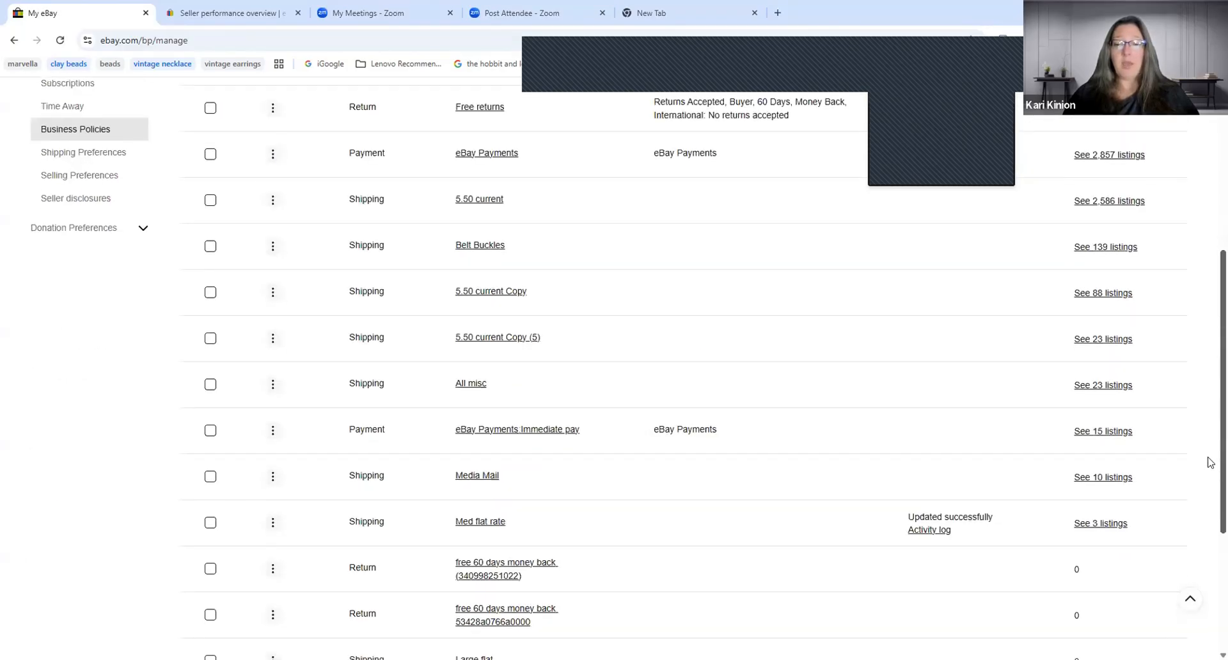
scroll(1211, 474, "down", 4)
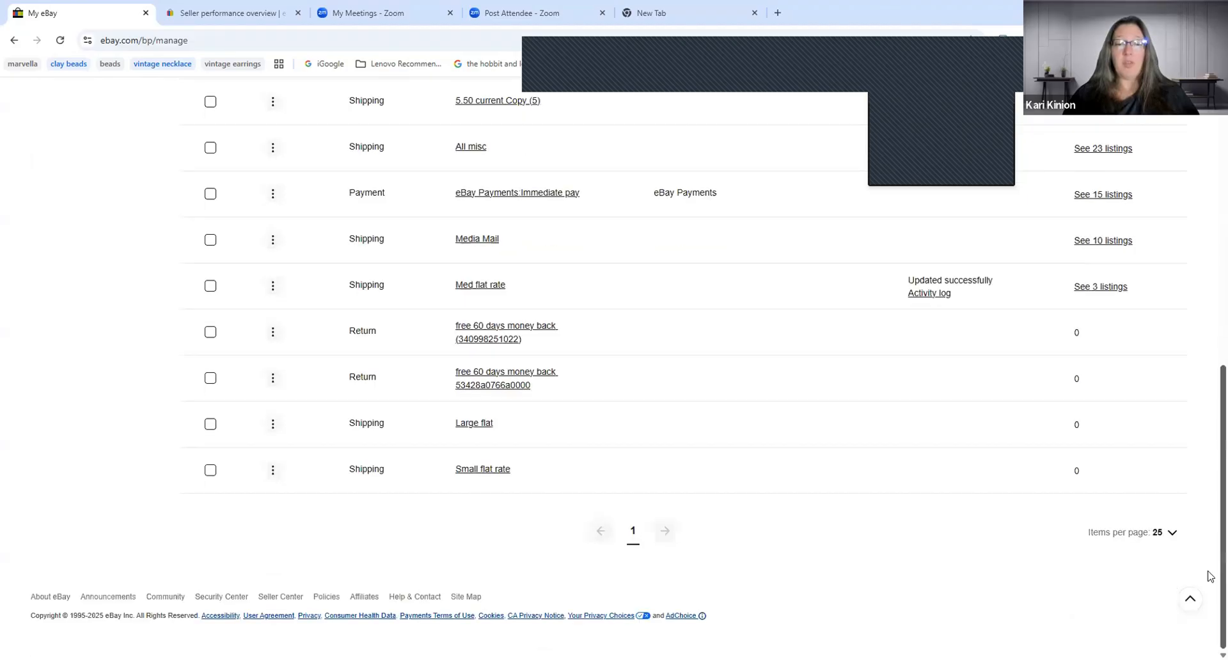
scroll(1210, 550, "up", 1)
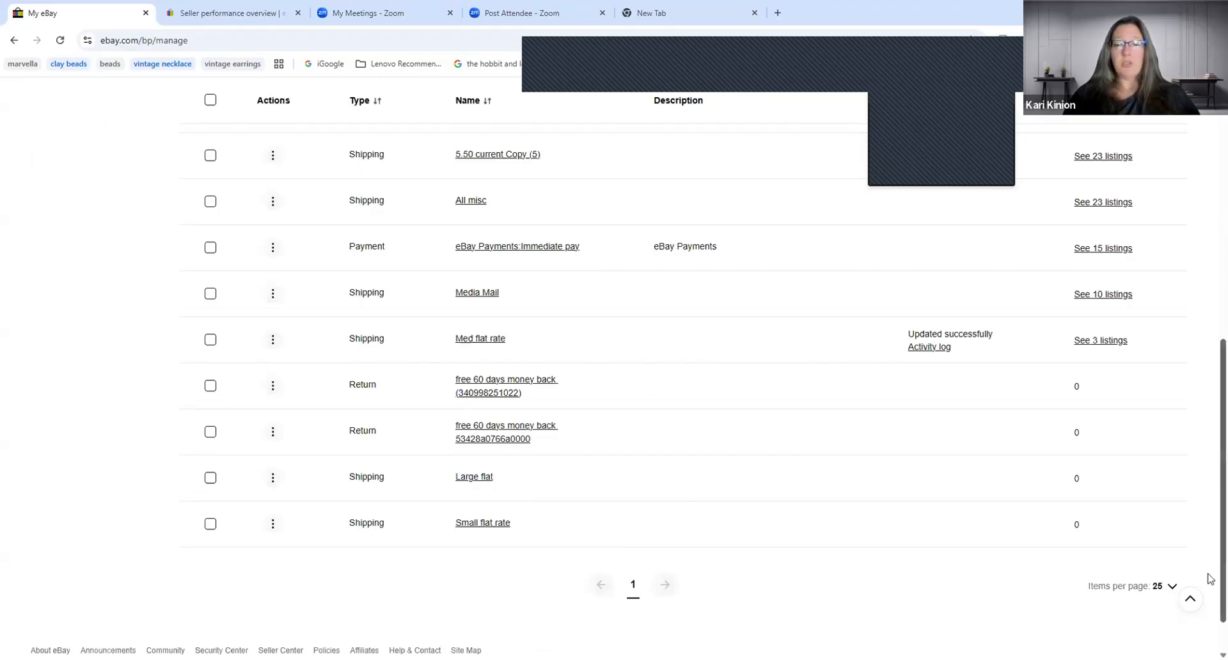
scroll(1209, 452, "up", 6)
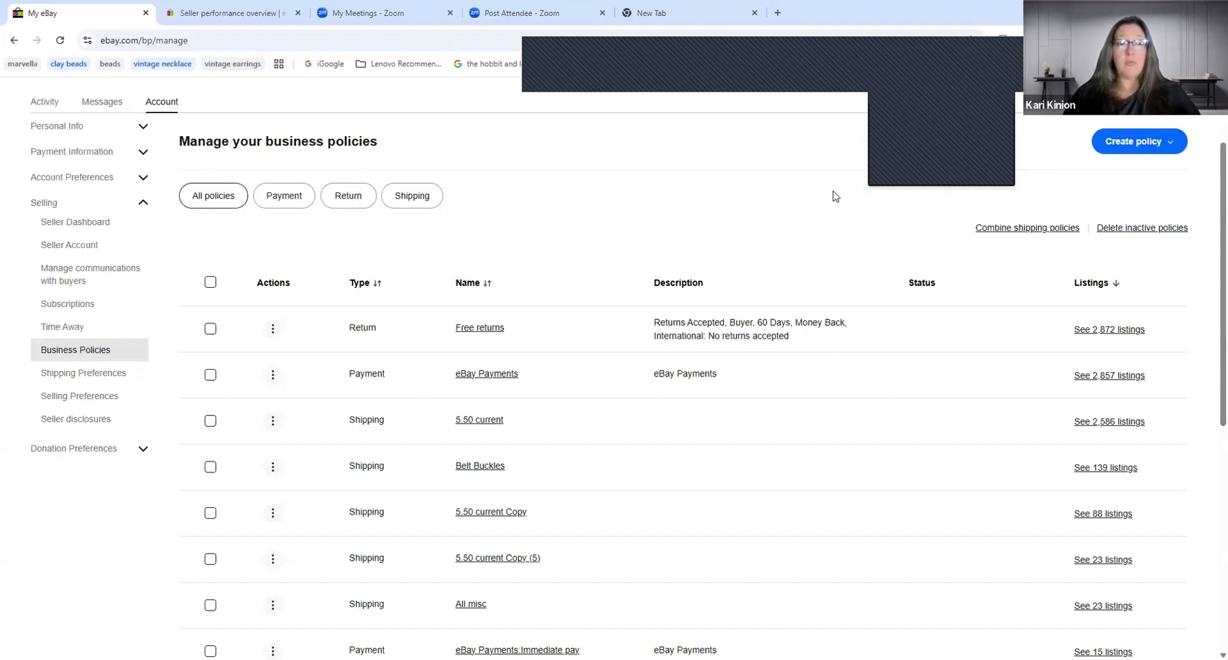
scroll(1209, 183, "up", 2)
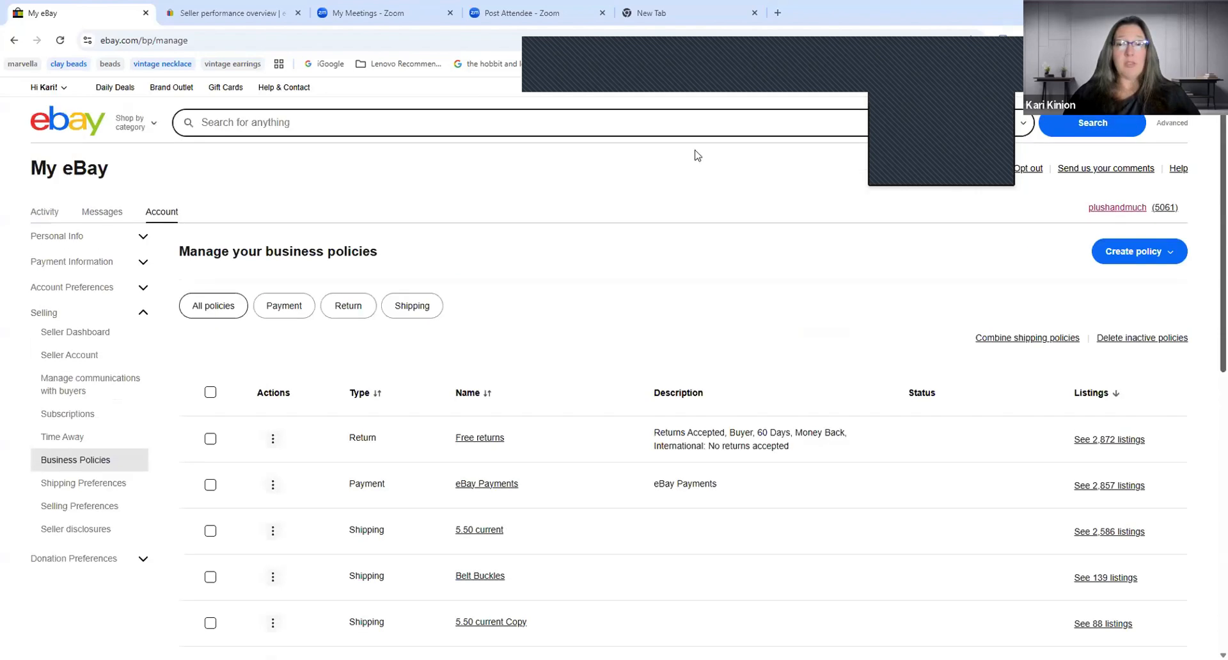
Go back through the earlier policy pages to the business policies list, briefly visit the selling preferences, and return
left_click(12, 41)
left_click(12, 41)
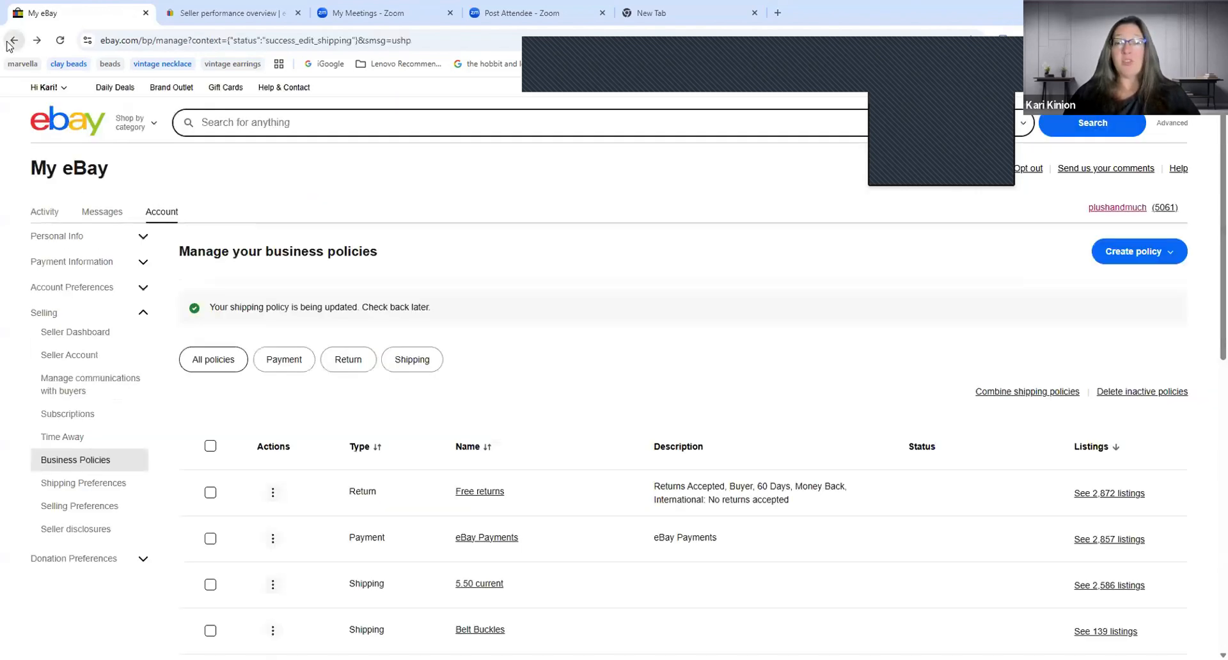
left_click(13, 41)
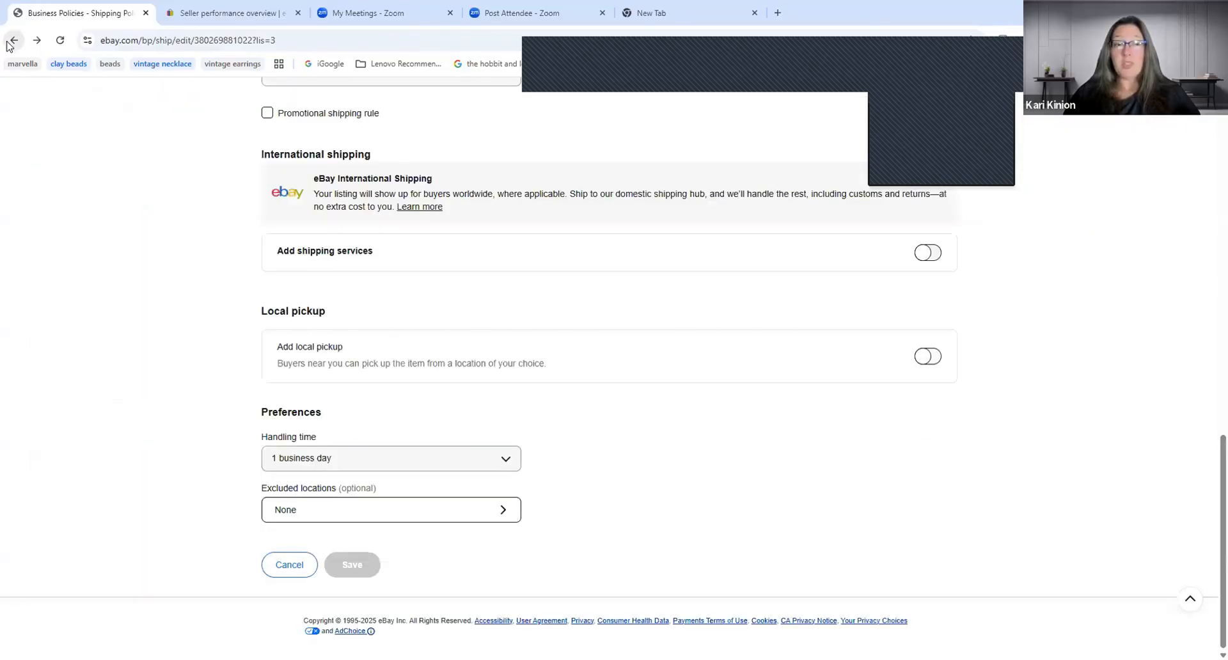
left_click(12, 41)
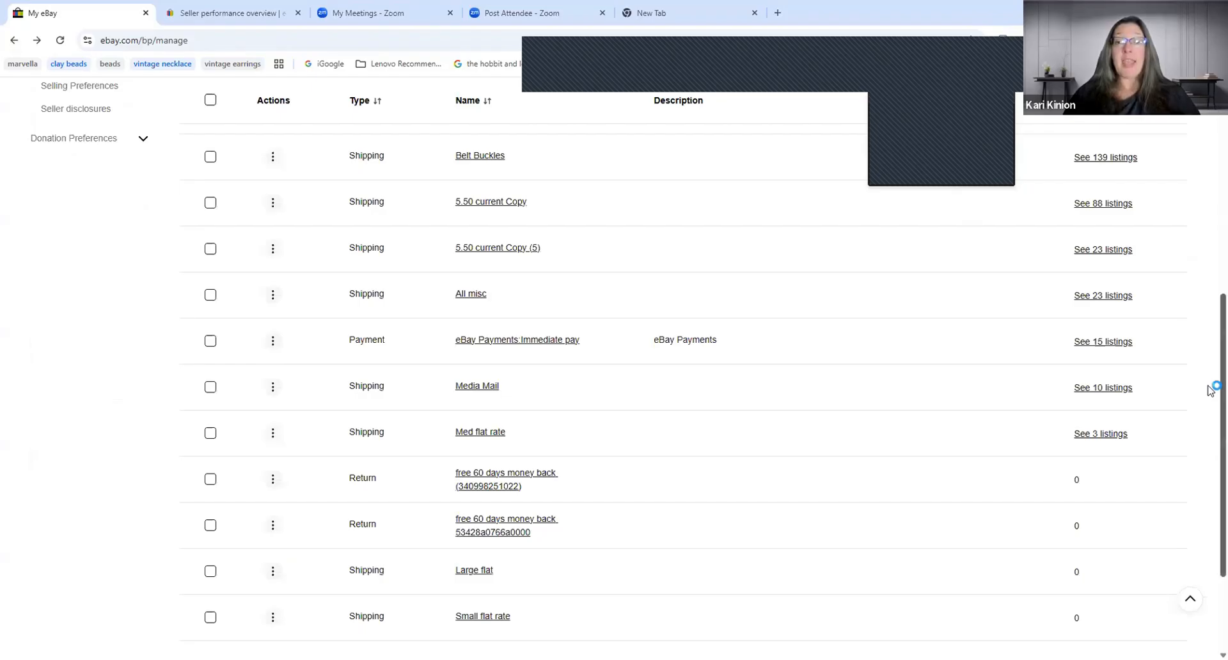
left_click_drag(1211, 390, 1214, 266)
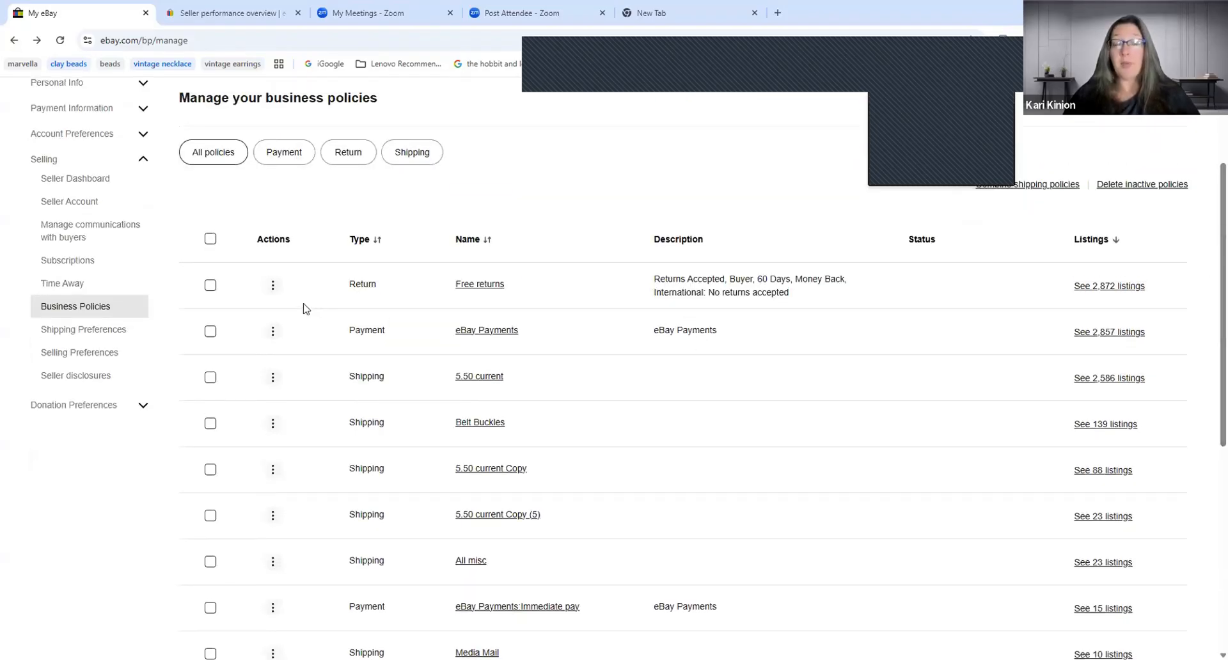
left_click(101, 356)
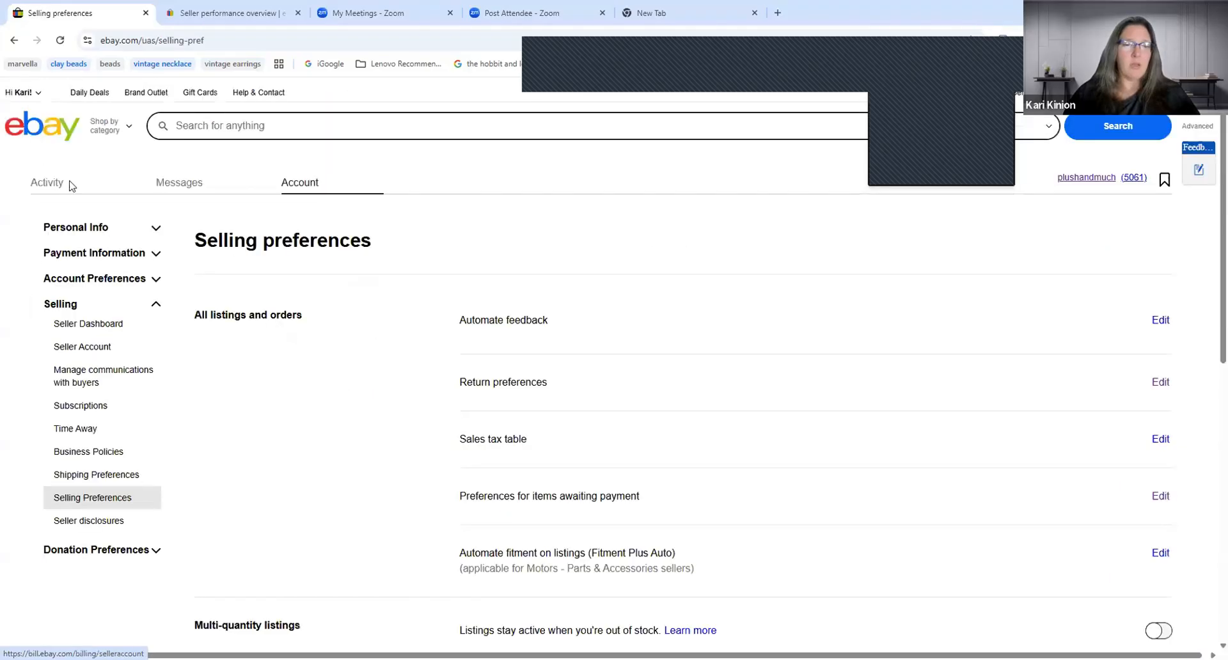
left_click(14, 40)
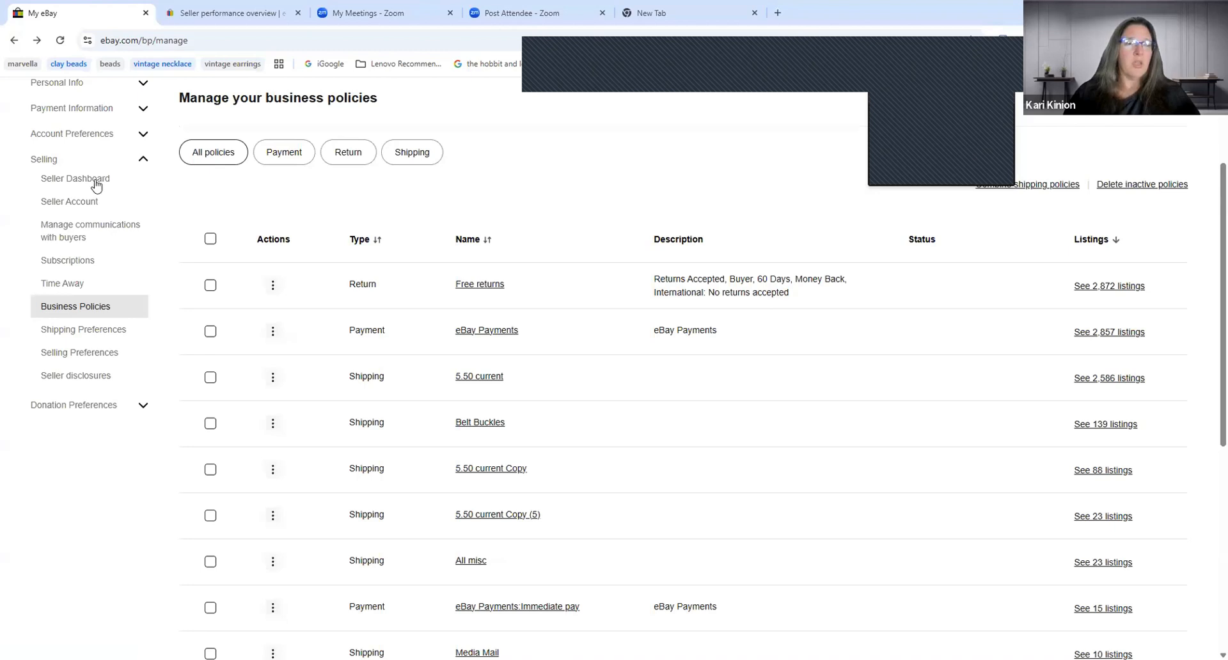
Open the Seller Dashboard and go on to the active listings in Seller Hub
left_click(96, 185)
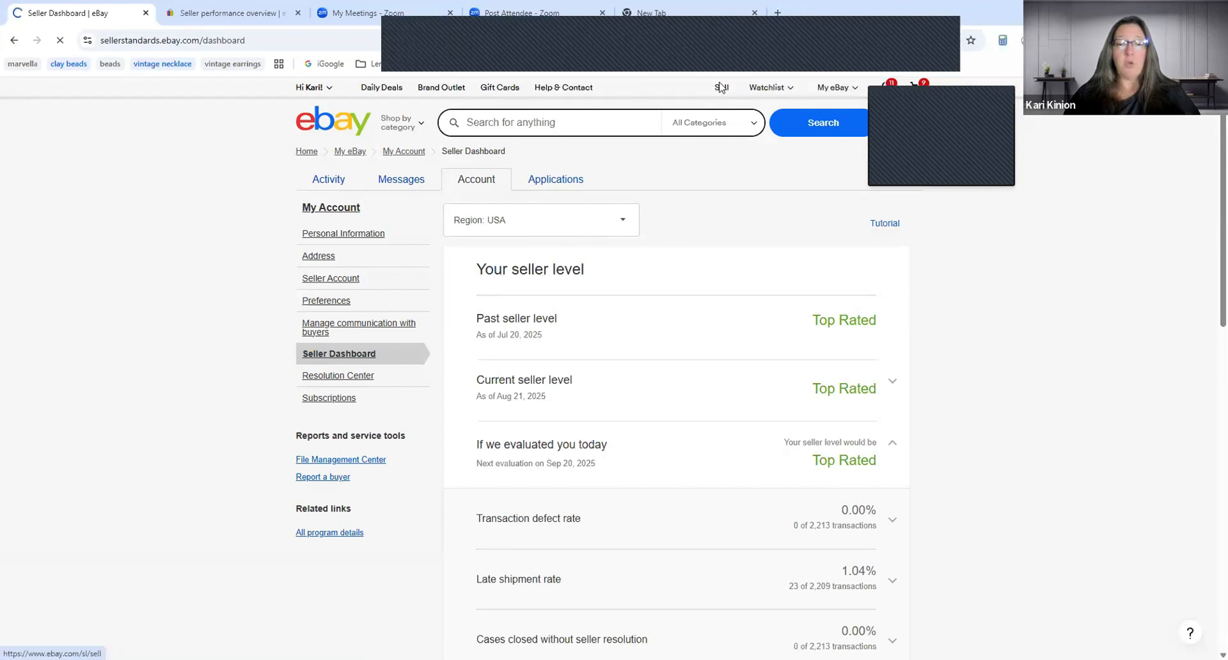
left_click(720, 89)
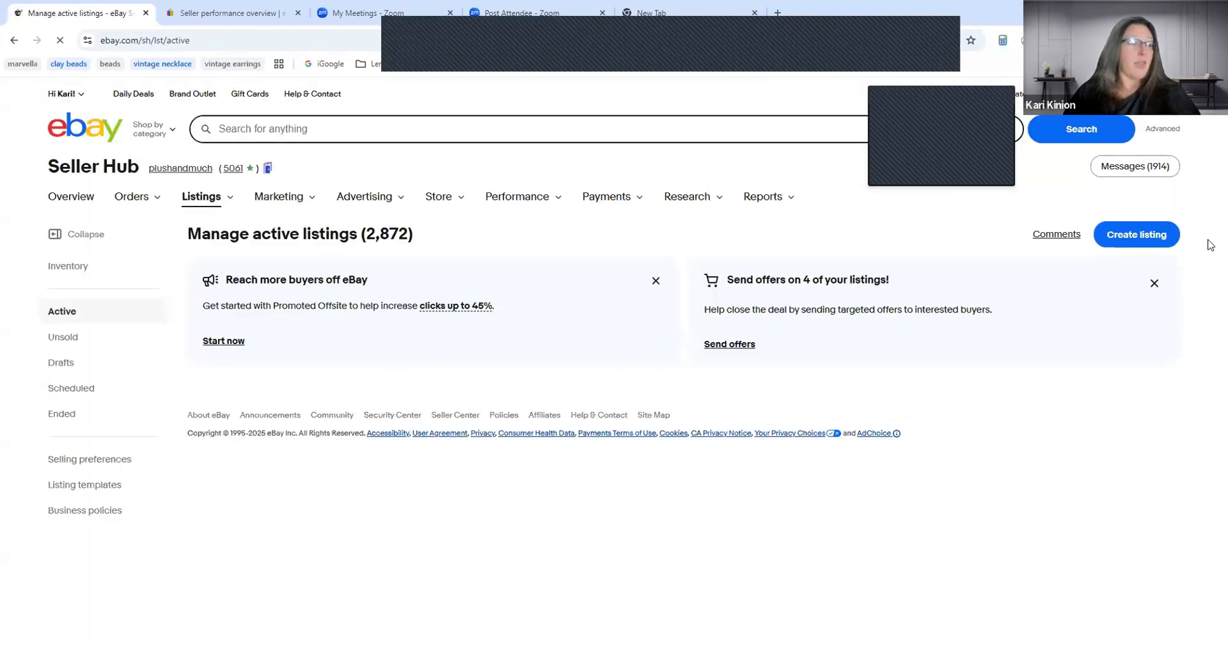